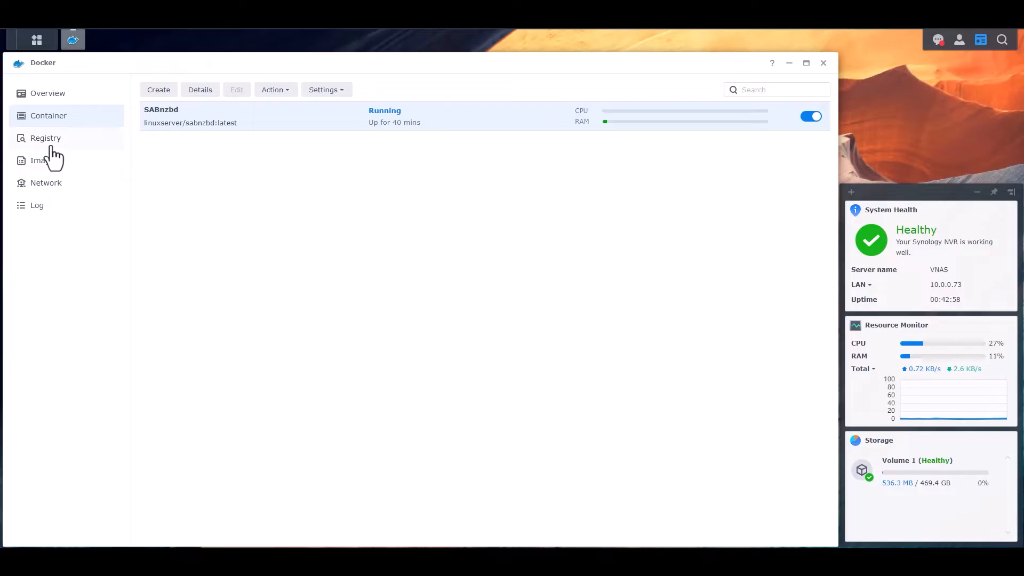
- Search the Docker registry for 'qbittorrent'
left_click(52, 140)
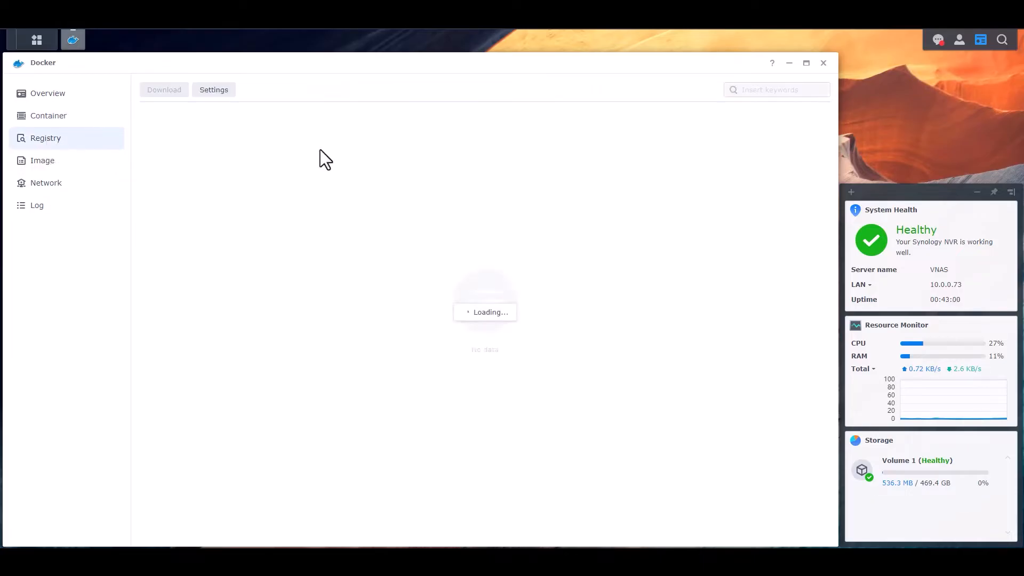
left_click(775, 90)
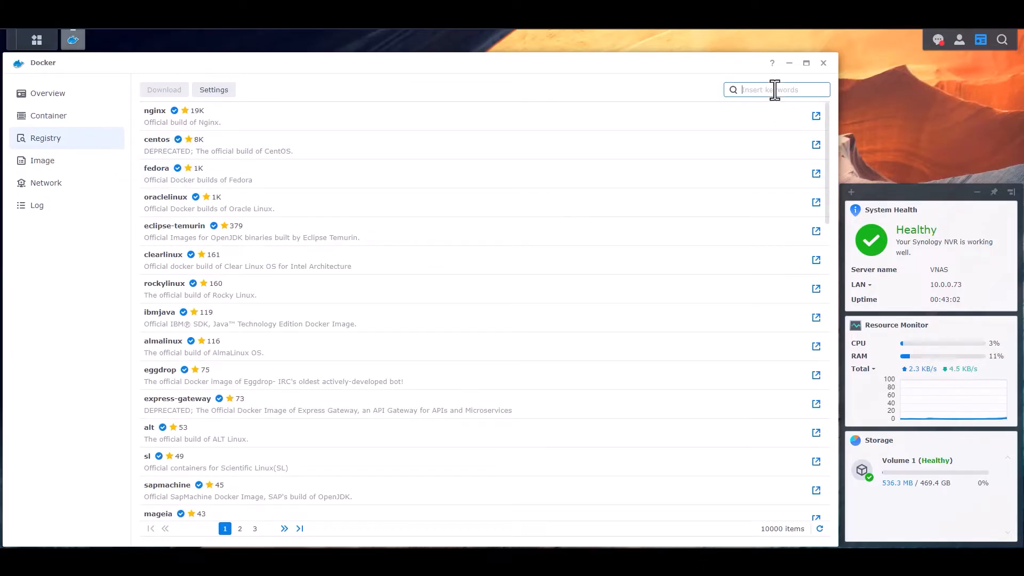
type("qbittorrent")
key("Return")
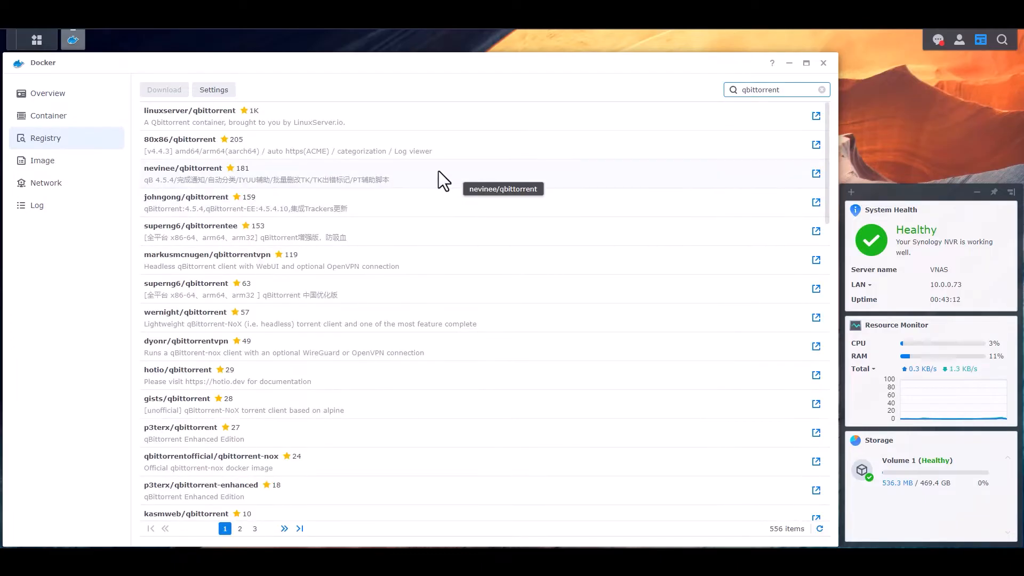
- Download the linuxserver/qbittorrent image with the latest tag and view the local images
left_click(369, 117)
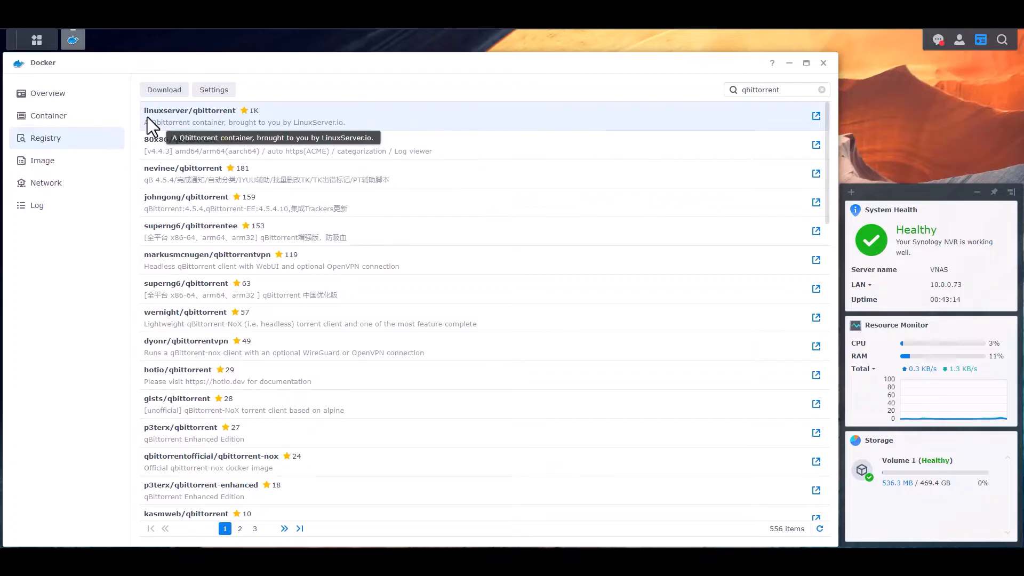
right_click(384, 115)
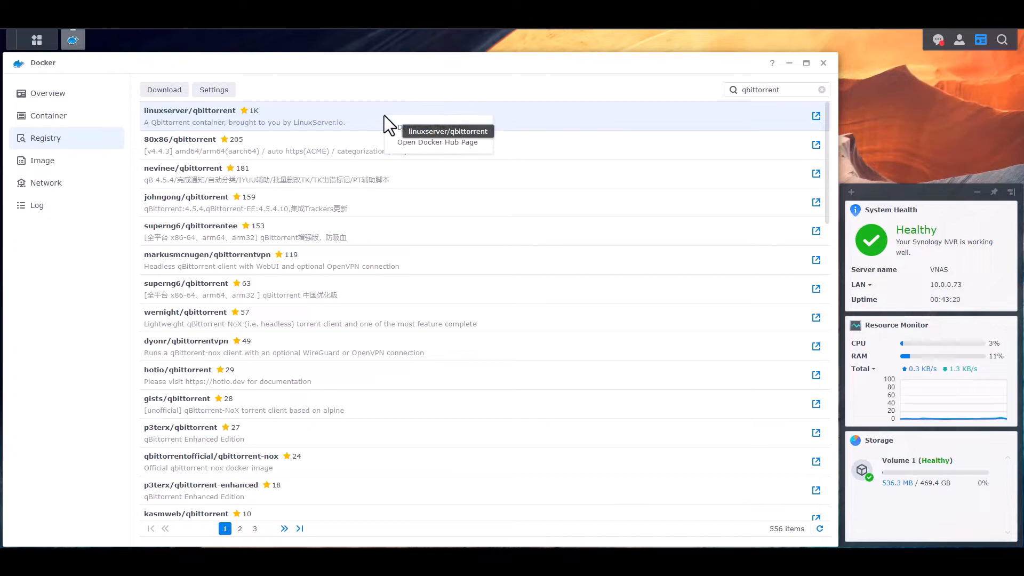
left_click(423, 127)
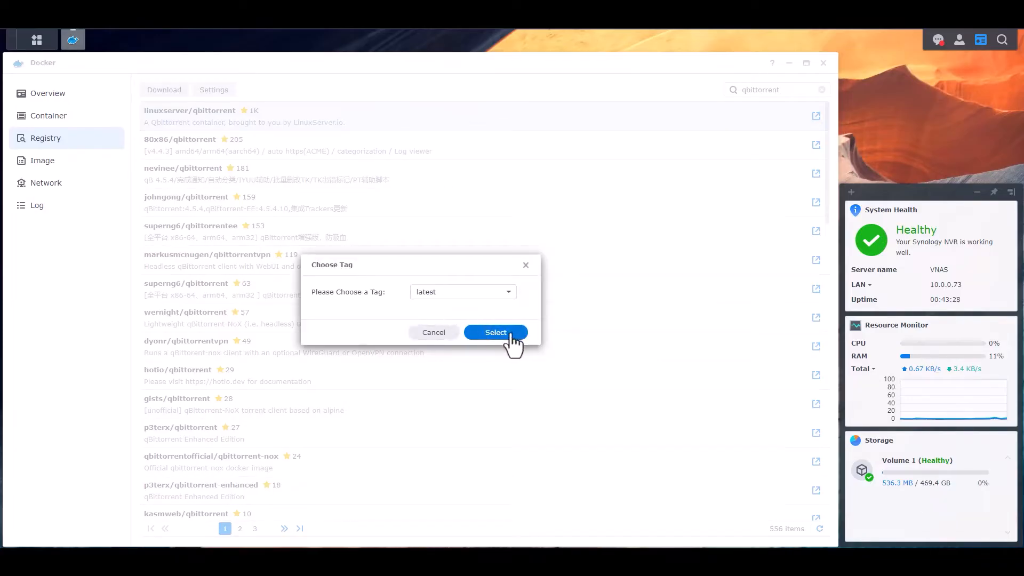
left_click(496, 333)
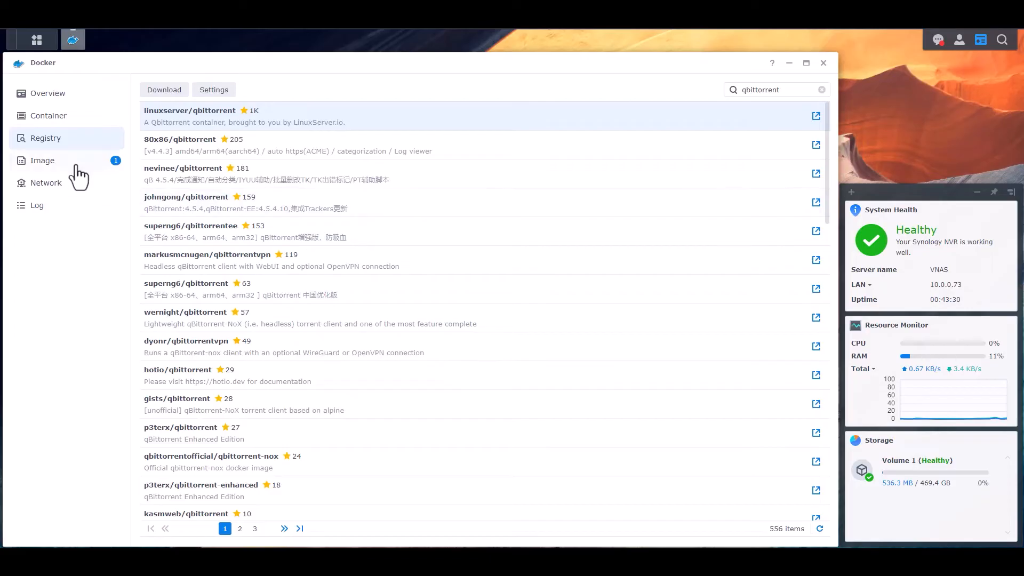
left_click(43, 161)
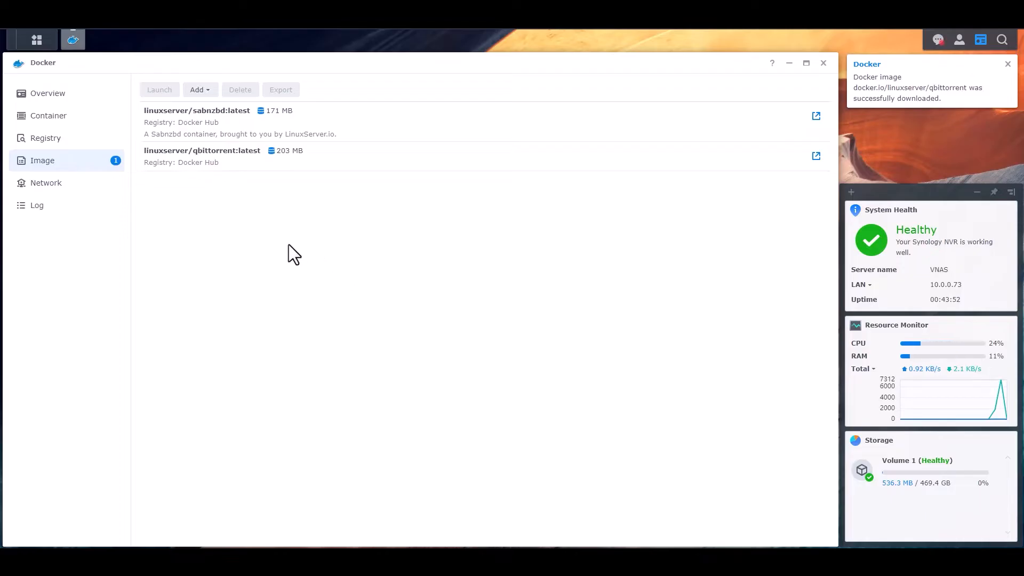
- Look up the SABnzbd container's port setting (8080), then return to the Image list
left_click(282, 163)
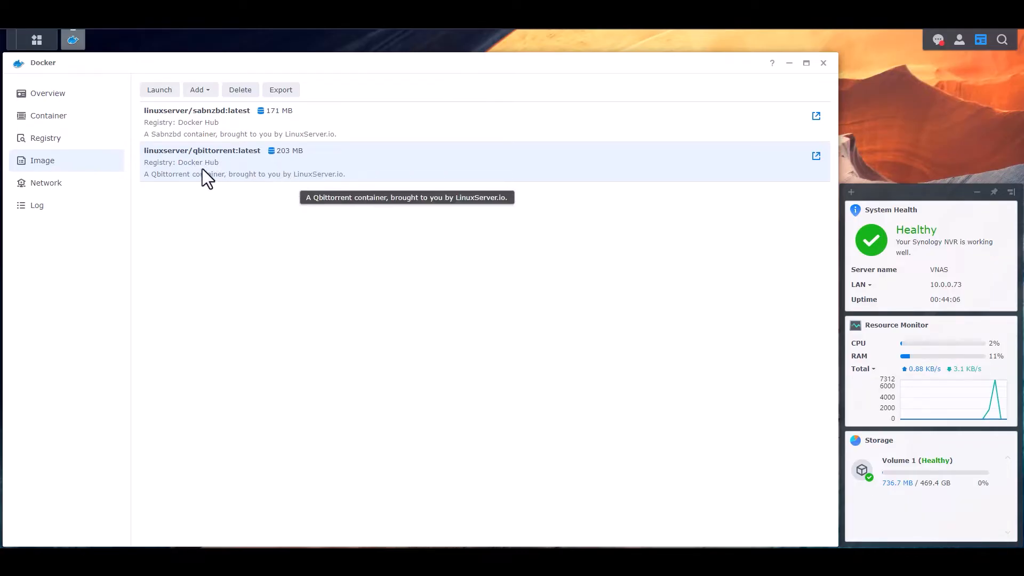
left_click(46, 94)
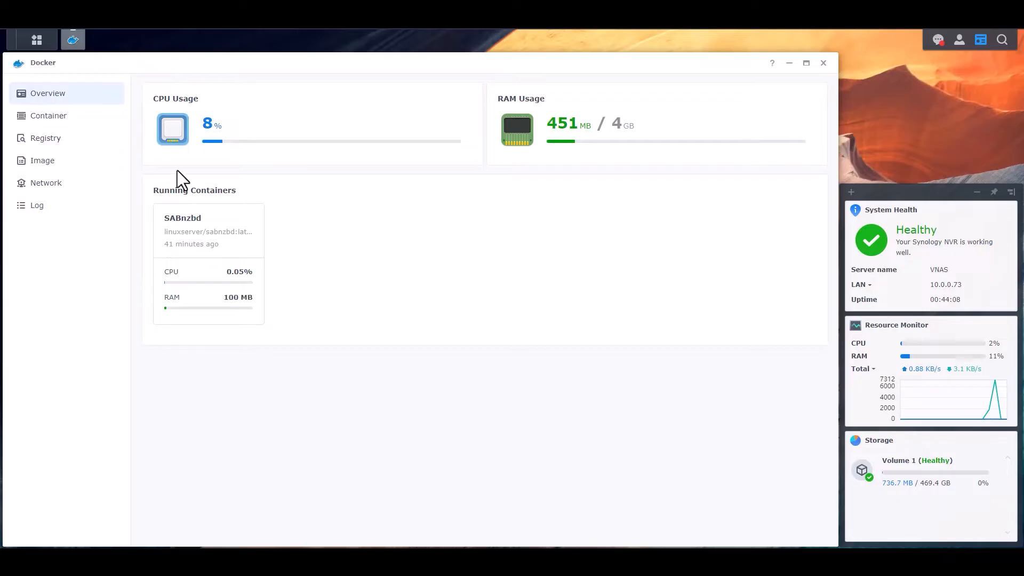
left_click(59, 120)
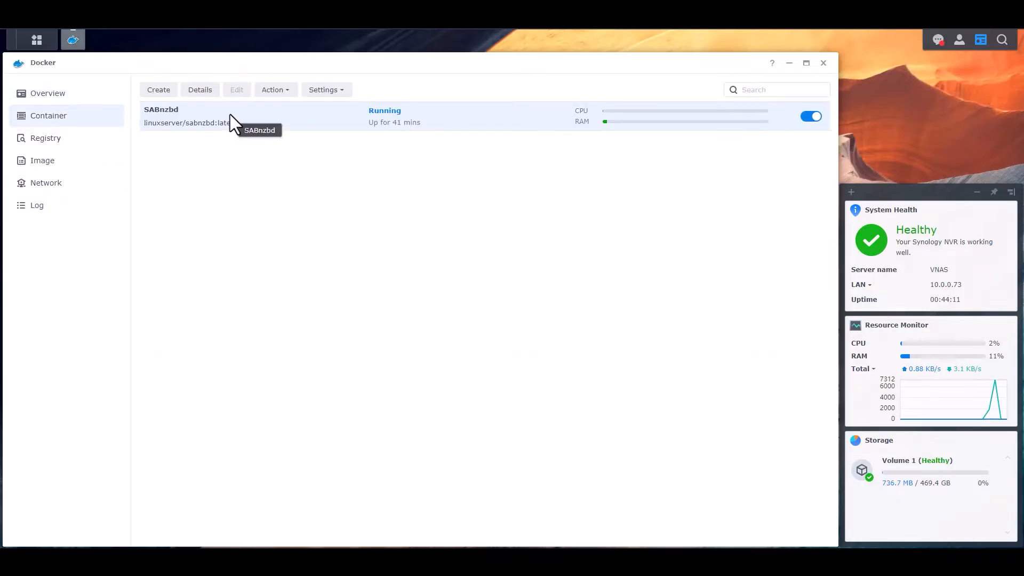
left_click(201, 91)
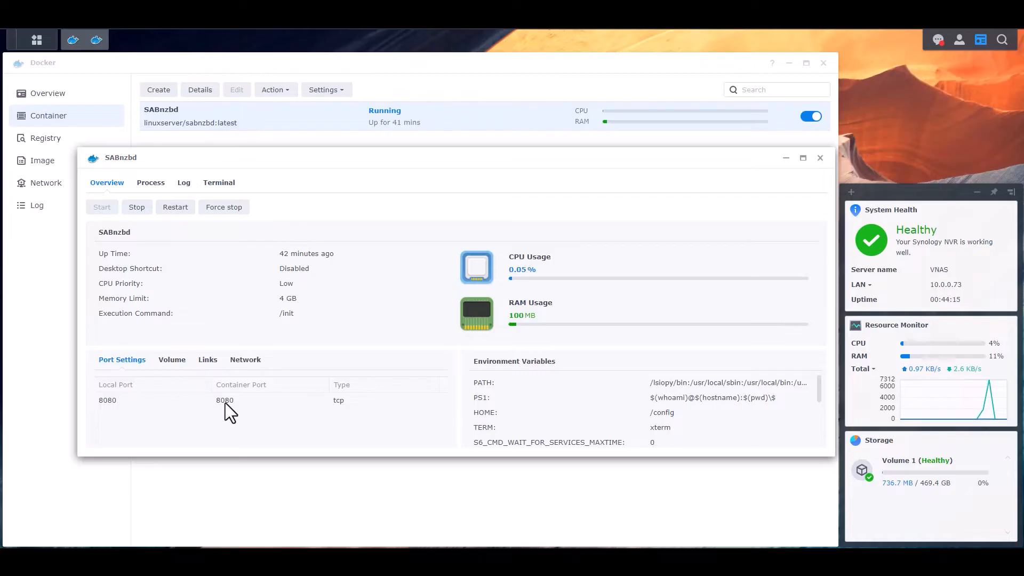
left_click(820, 158)
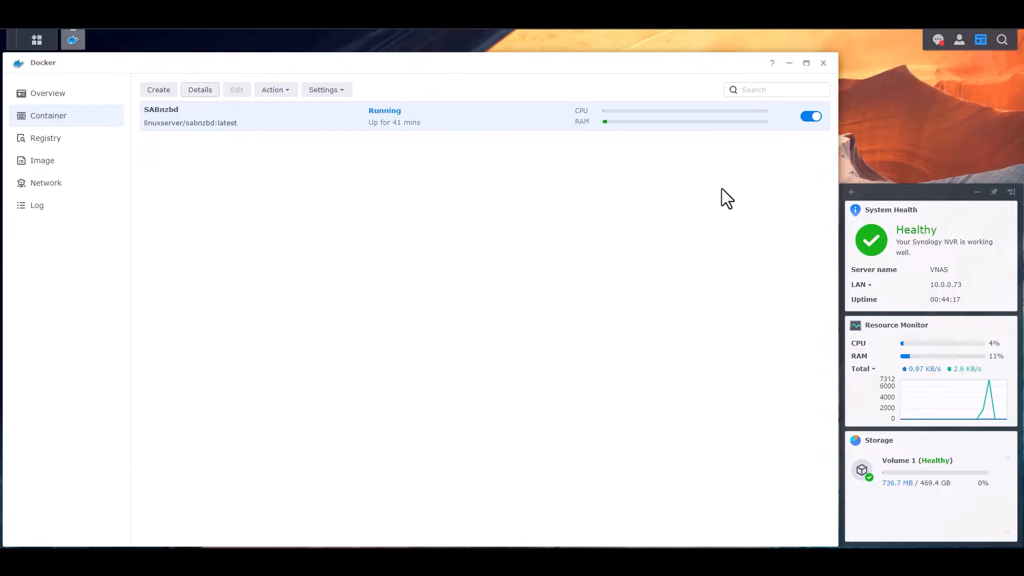
left_click(50, 162)
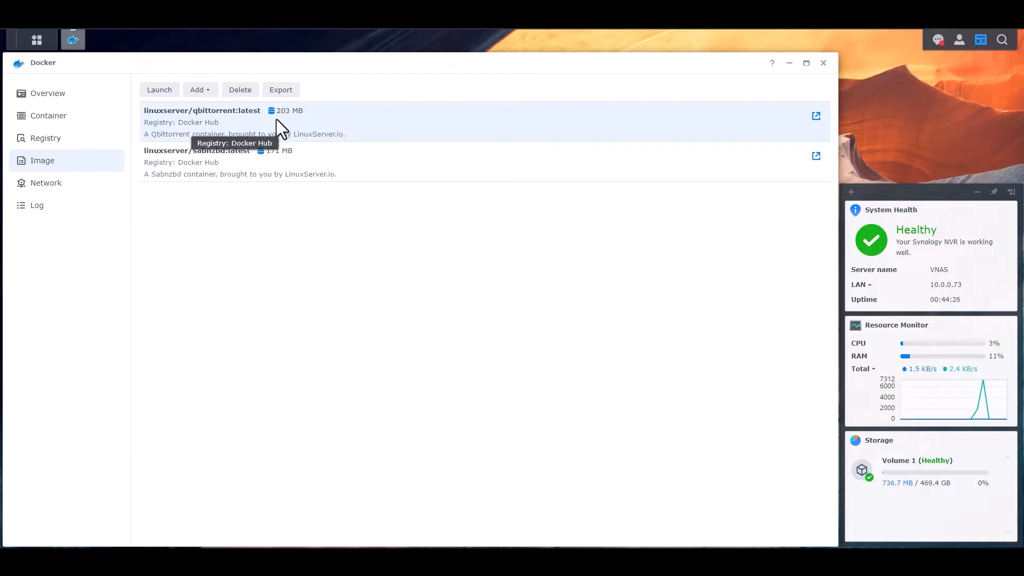
- Launch the qbittorrent image on the bridge network as 'QBitTorrent' with resource limitation enabled
left_click(159, 90)
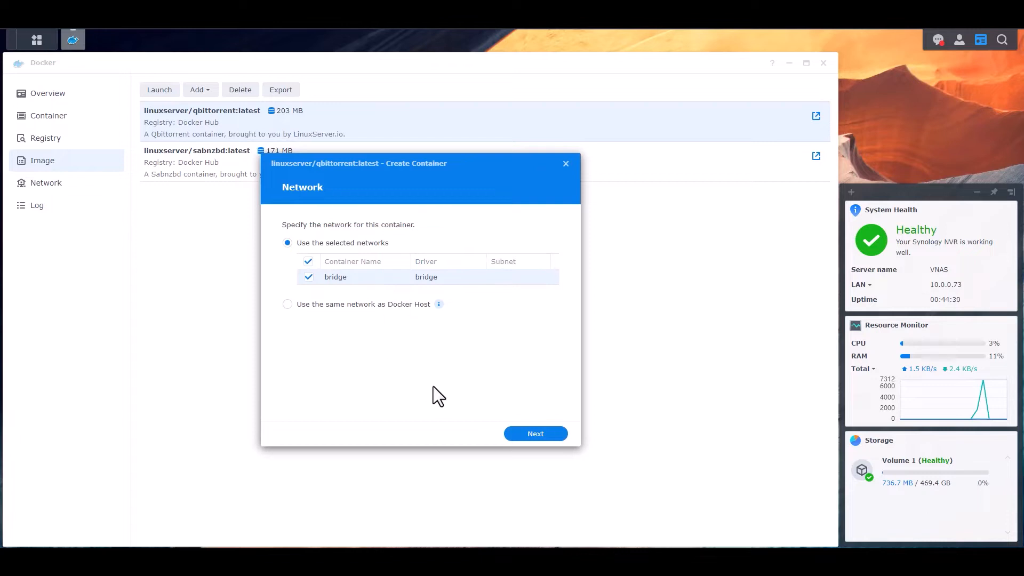
left_click(538, 435)
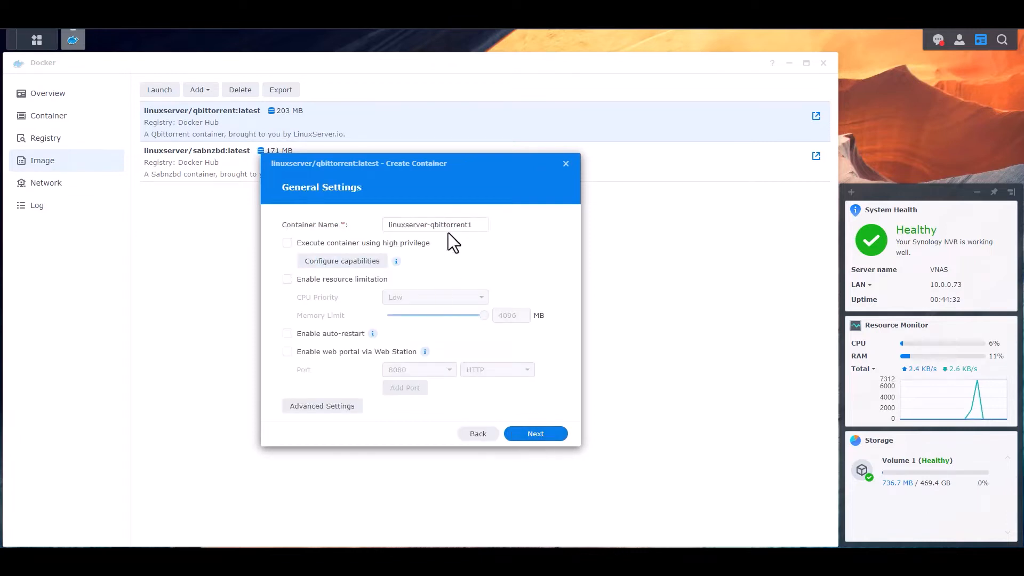
left_click(480, 224)
key("BackSpace")
left_click_drag(433, 225, 306, 228)
type("Q")
key("Delete")
type("B")
key("BackSpace")
type("Torrent")
left_click(308, 278)
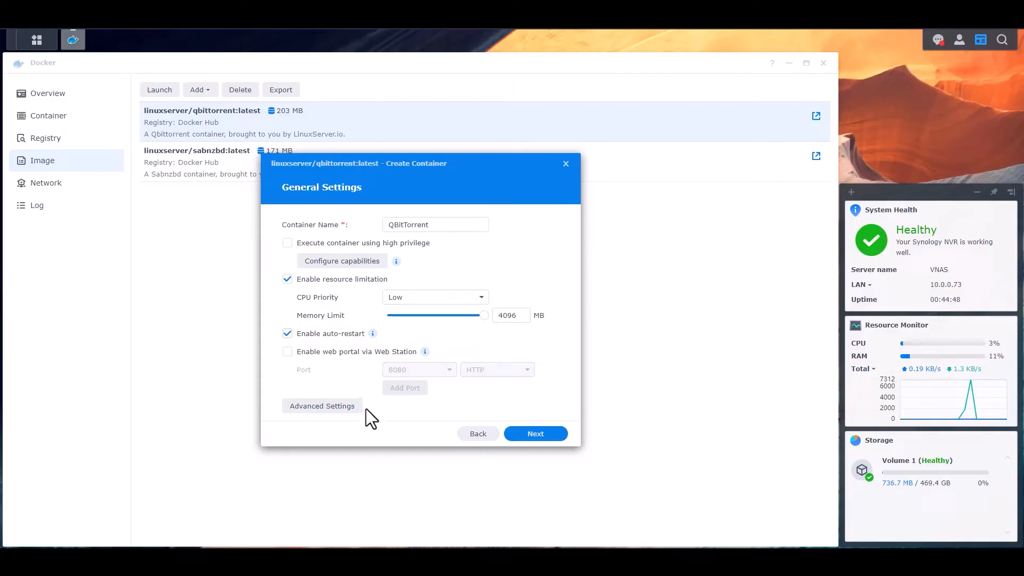
- Add three environment variables named TZ, PUID and PGID in the advanced settings
left_click(323, 407)
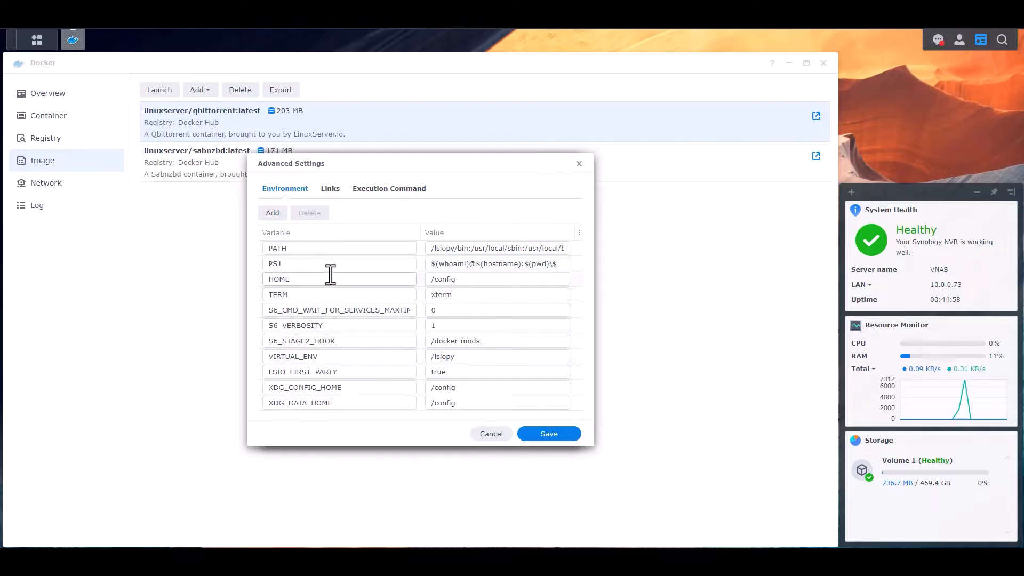
left_click(272, 213)
left_click(272, 214)
left_click(272, 214)
scroll(383, 370, "down", 1)
scroll(383, 370, "up", 1)
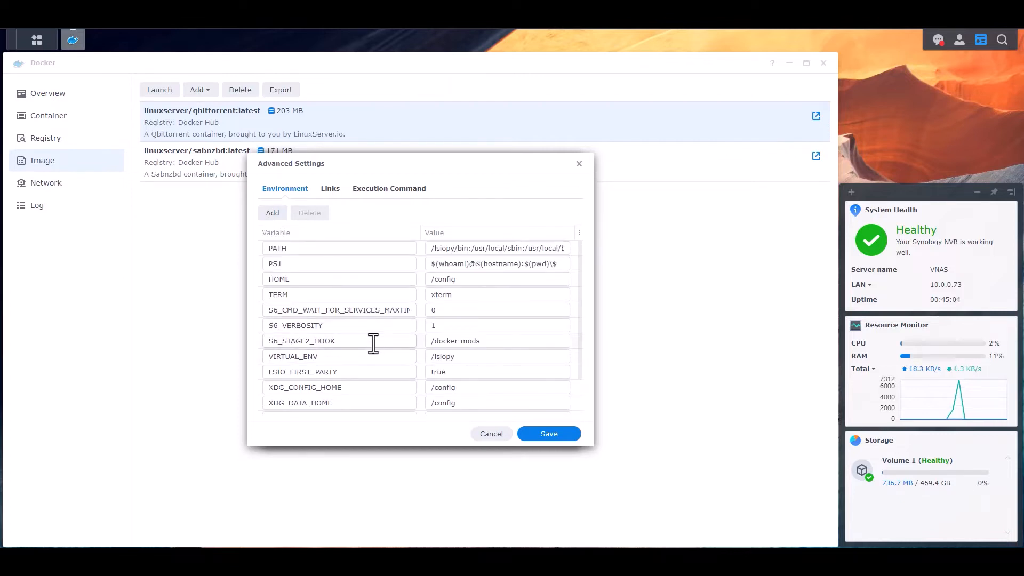
scroll(385, 339, "down", 1)
left_click(342, 375)
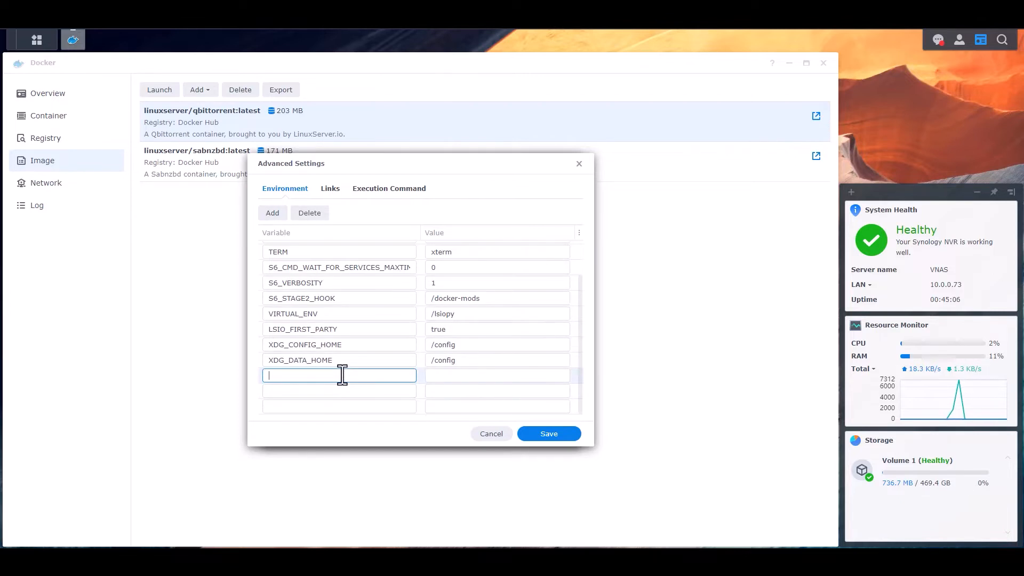
type("TZ")
left_click(346, 391)
type("PUID")
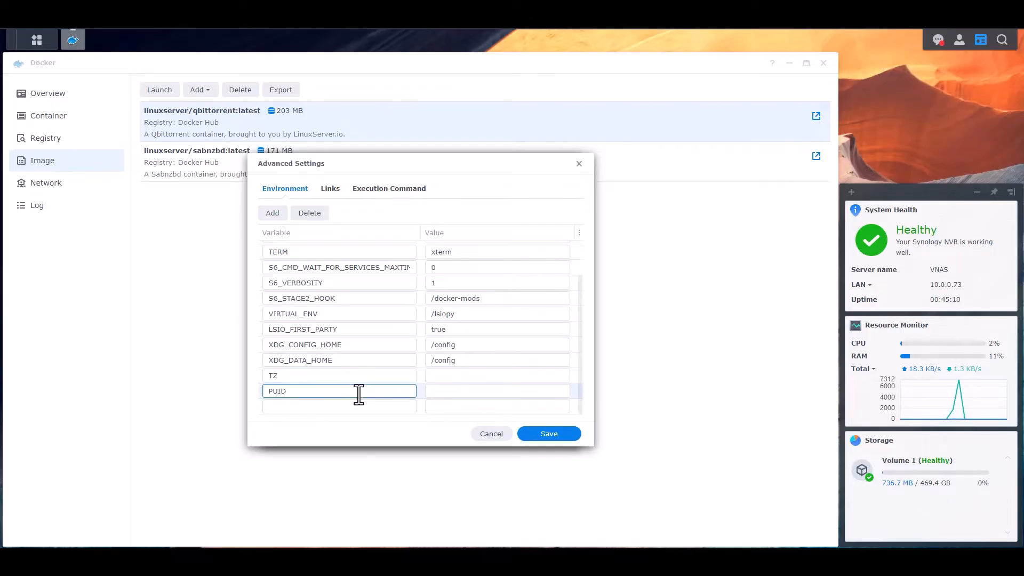
left_click(361, 408)
type("PGID")
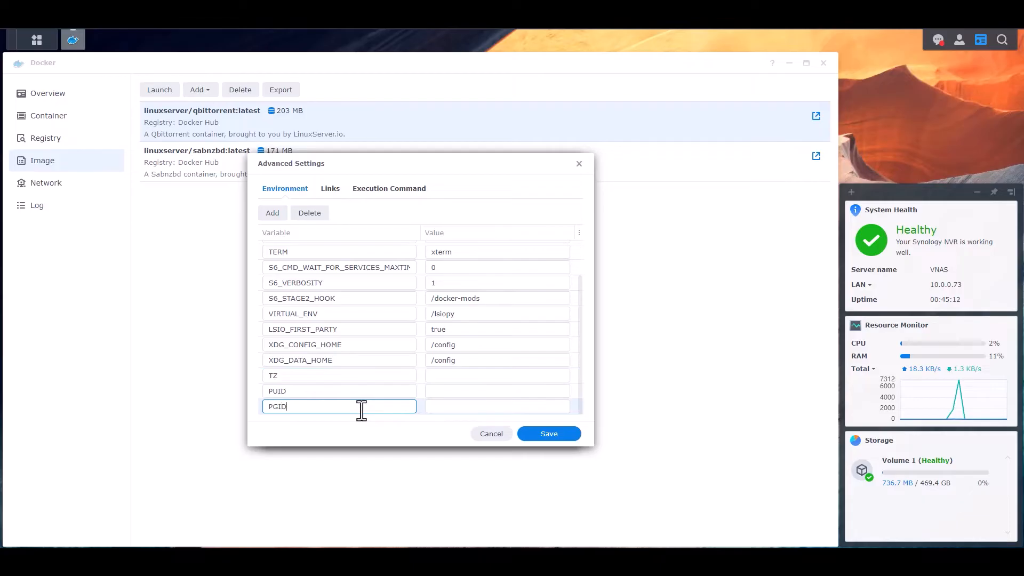
- Set TZ to America/New_York, PUID to 1026 and PGID to 100, and save
left_click(461, 376)
type("Am")
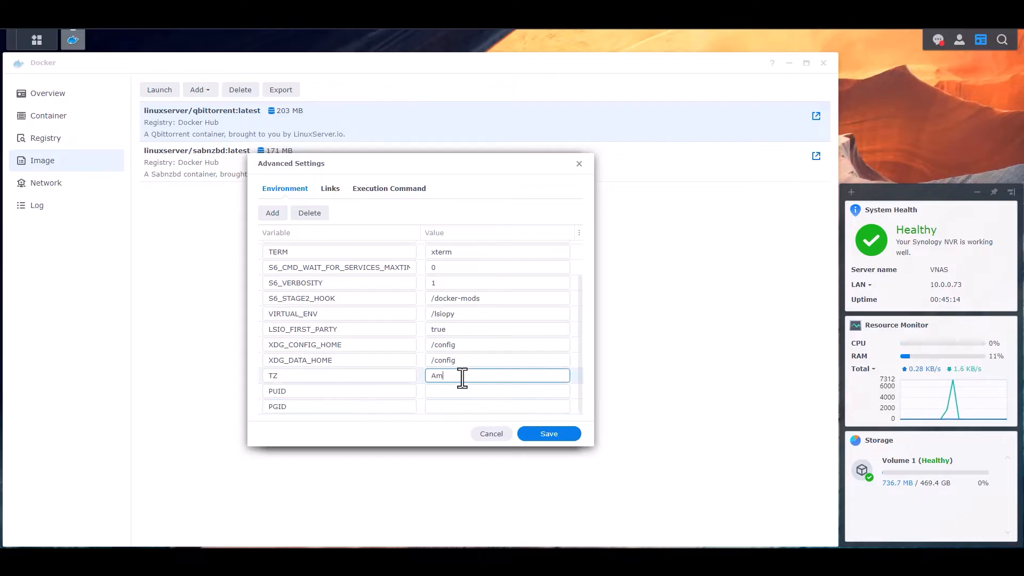
type("erica/New_York")
left_click(497, 392)
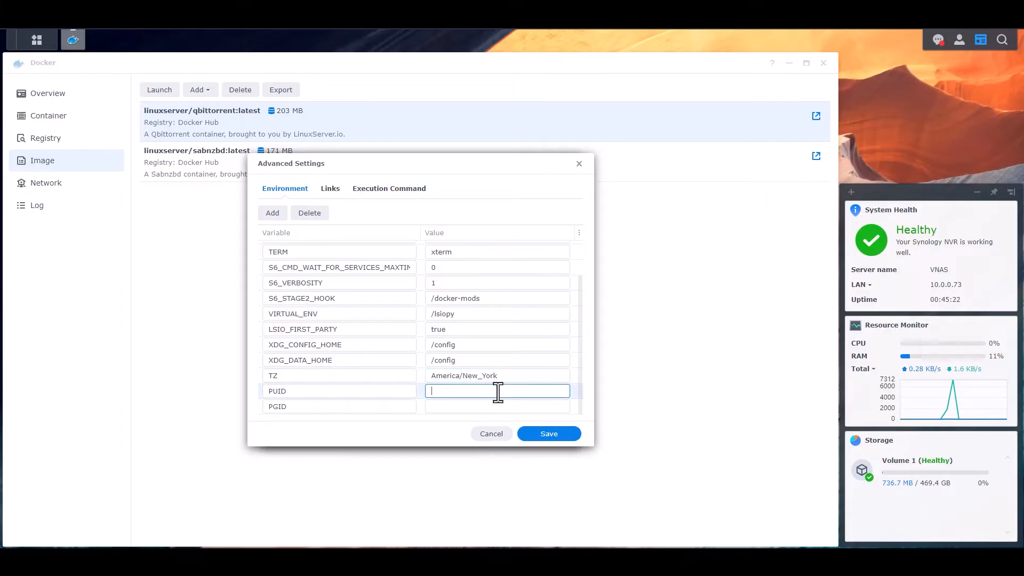
type("1026")
left_click(502, 406)
type("100")
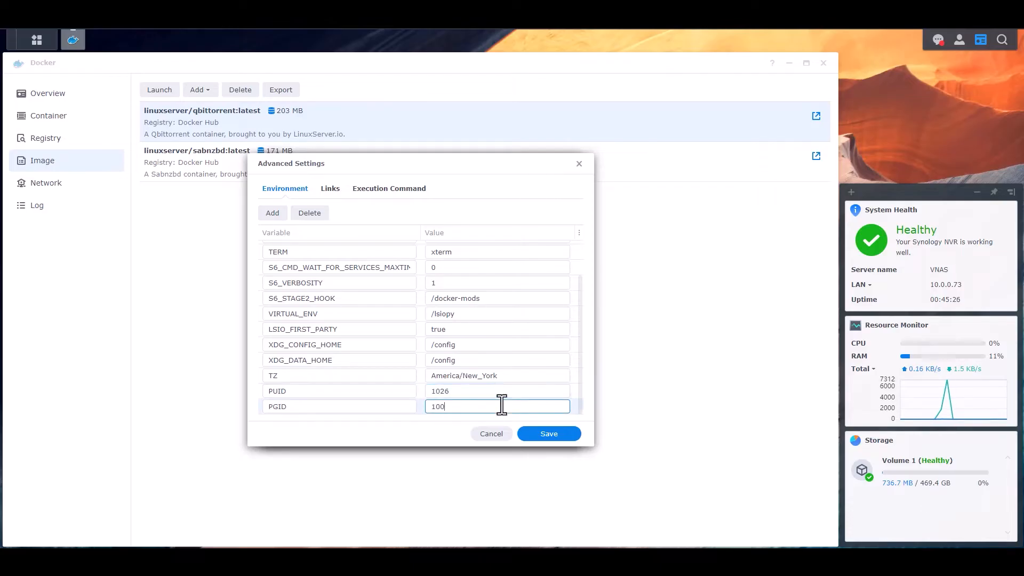
scroll(387, 373, "up", 1)
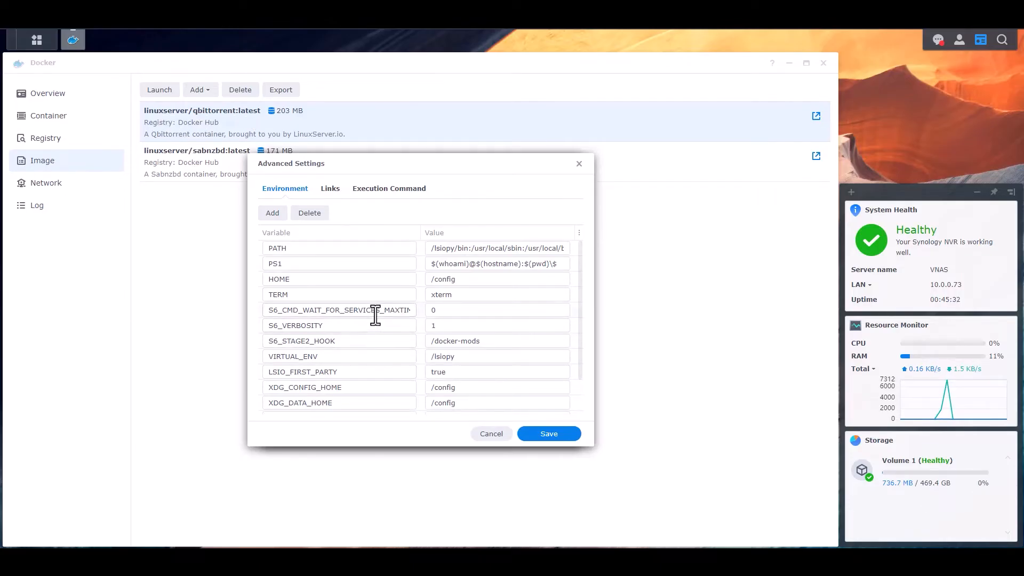
left_click(561, 436)
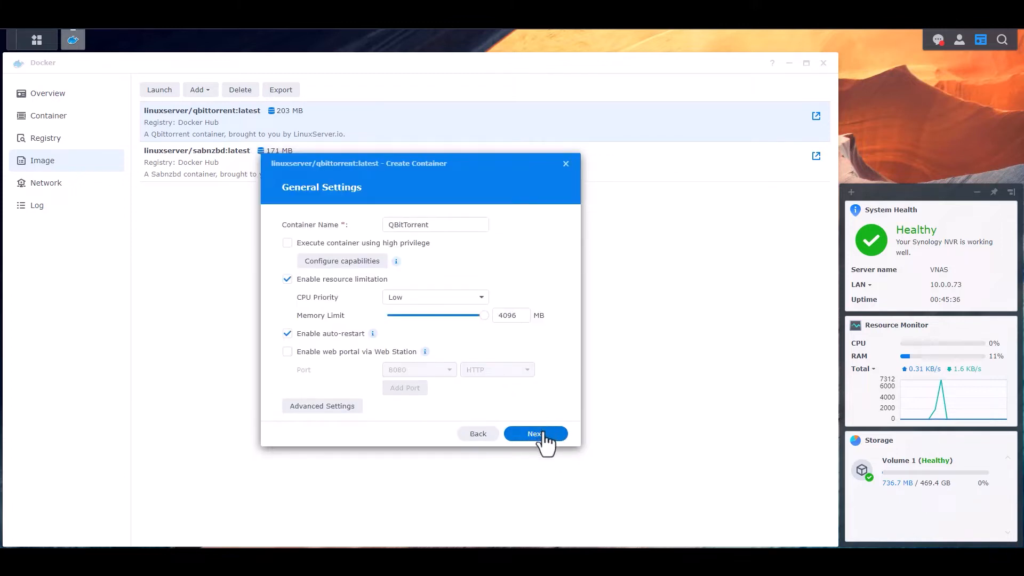
- Set local port 8081 for container port 8080 and 6881 for TCP and UDP 6881
left_click(549, 441)
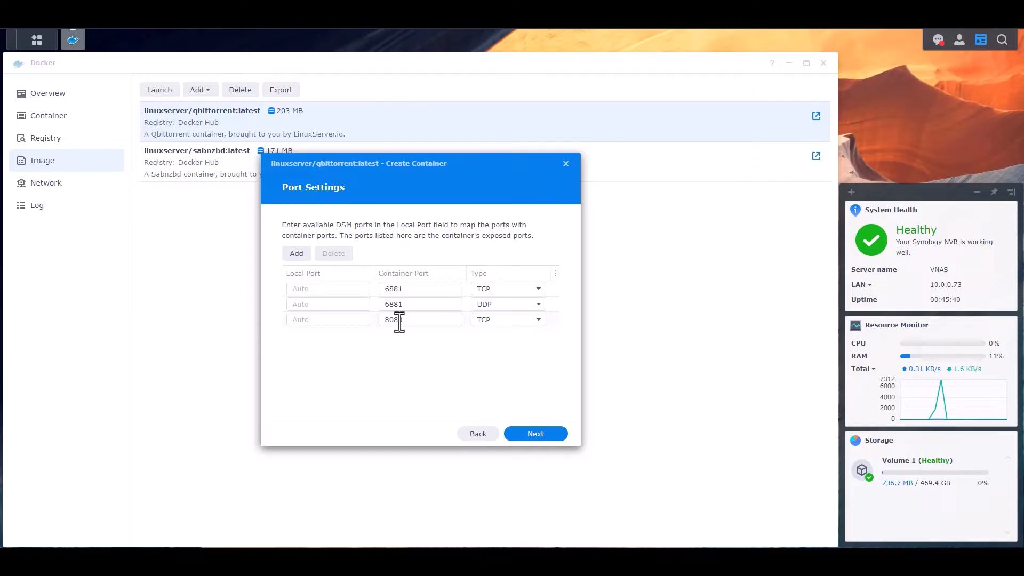
left_click_drag(414, 320, 359, 320)
left_click(417, 350)
left_click(330, 319)
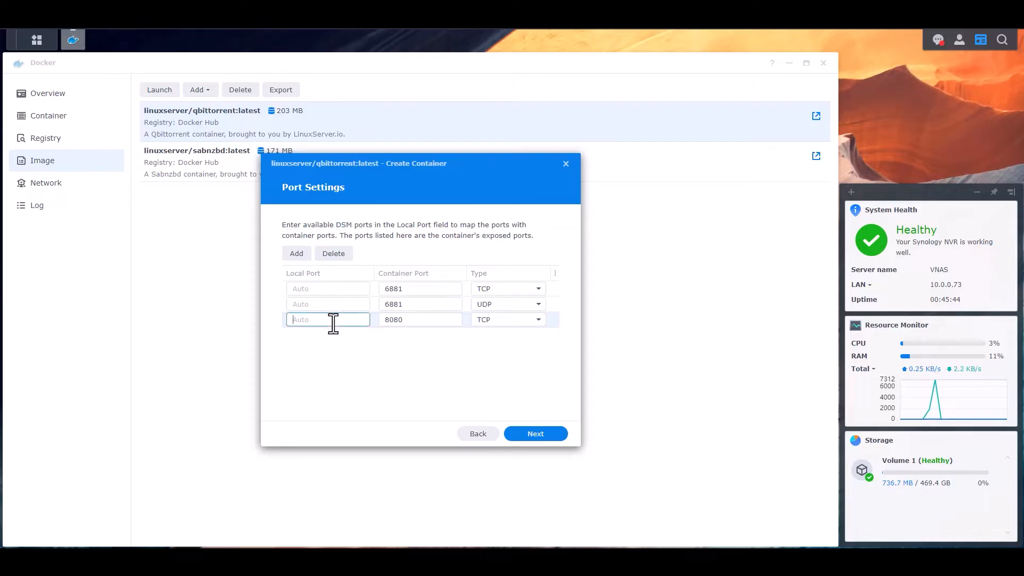
type("8081")
left_click(332, 304)
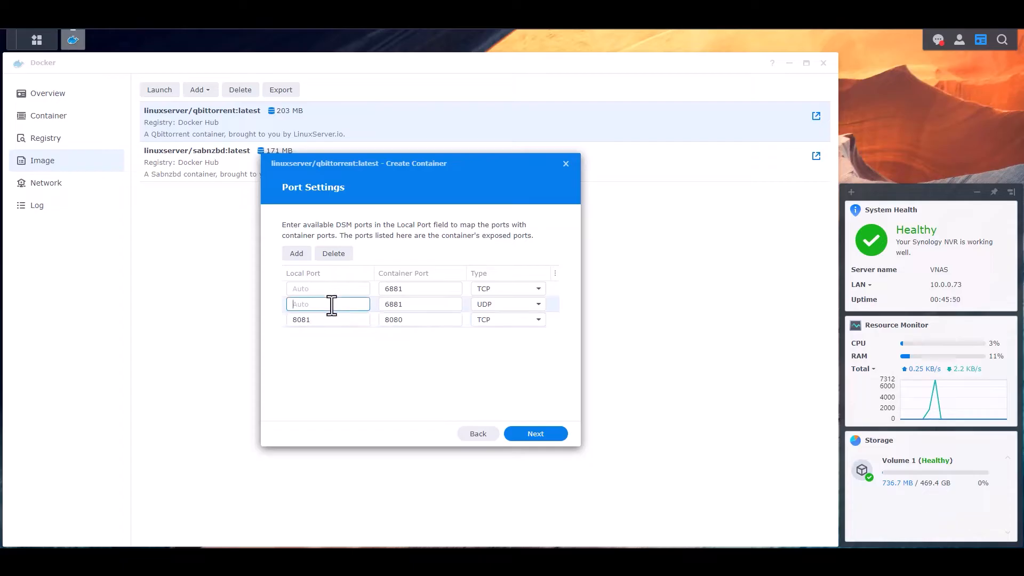
type("6881")
left_click(335, 289)
type("688")
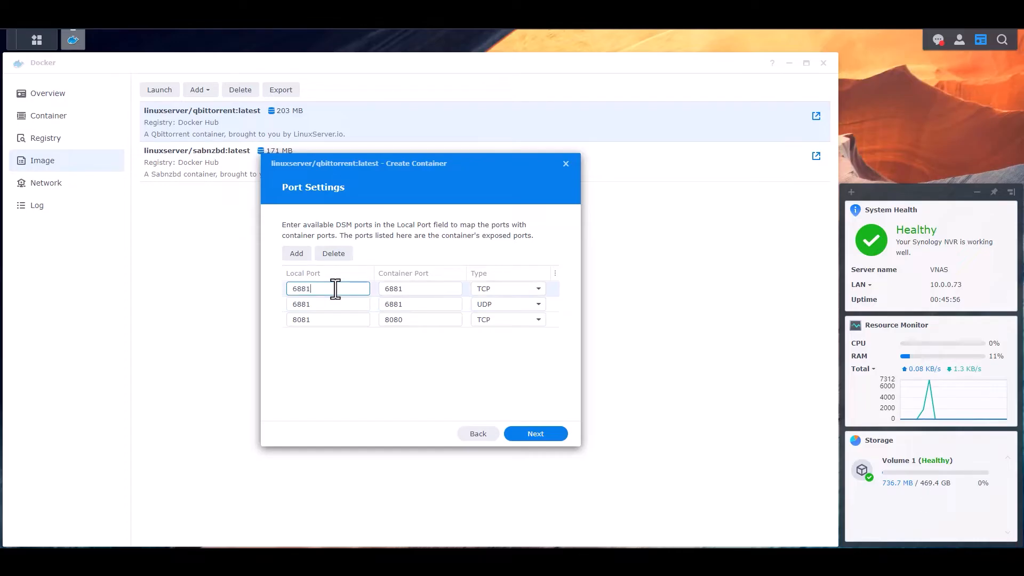
left_click(423, 370)
left_click(537, 434)
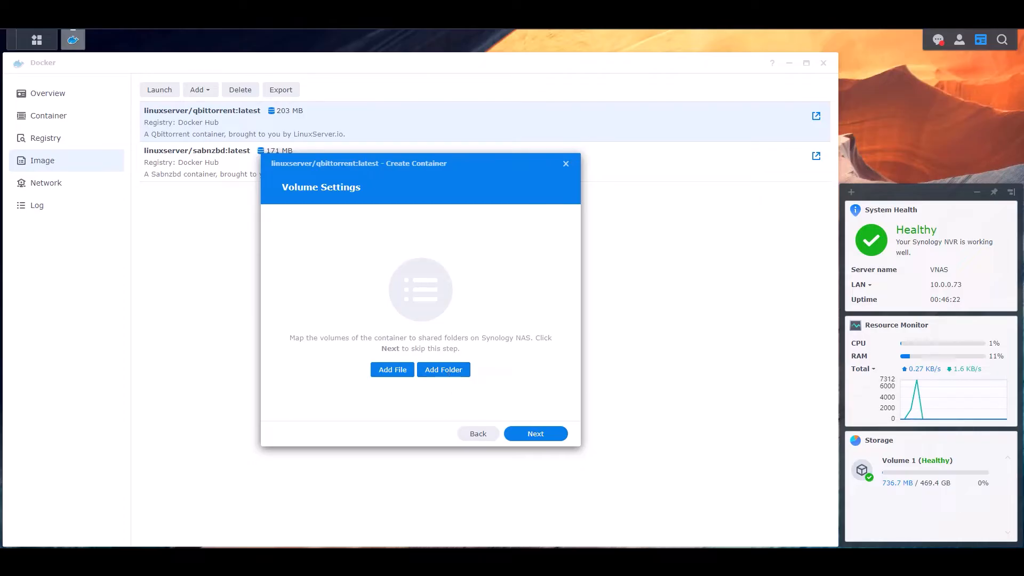
- Browse docker › Configs in the volume folder picker, finding only a sabnzbd folder
left_click(446, 372)
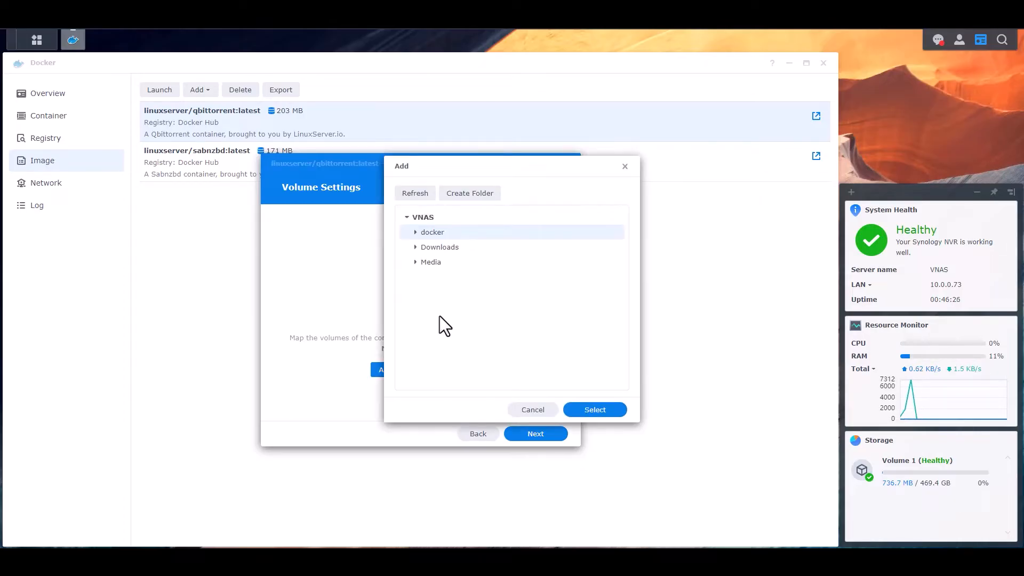
left_click(415, 232)
left_click(424, 249)
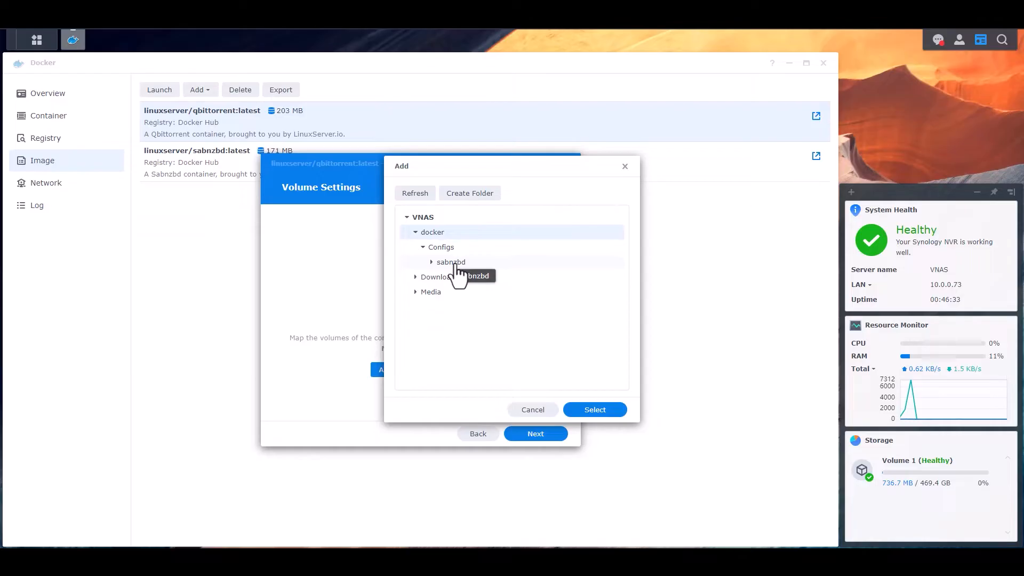
left_click(432, 262)
left_click(432, 262)
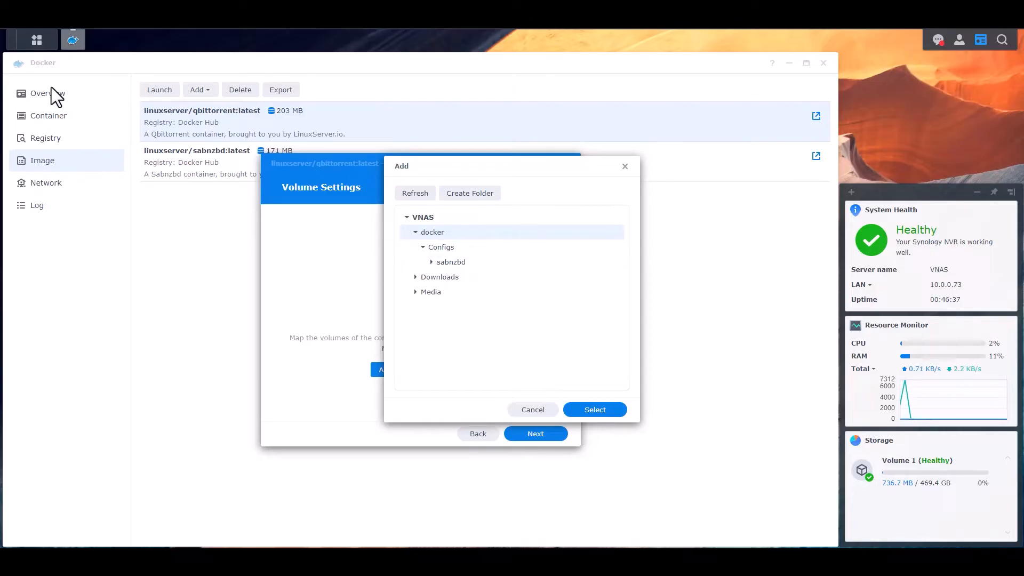
left_click(36, 41)
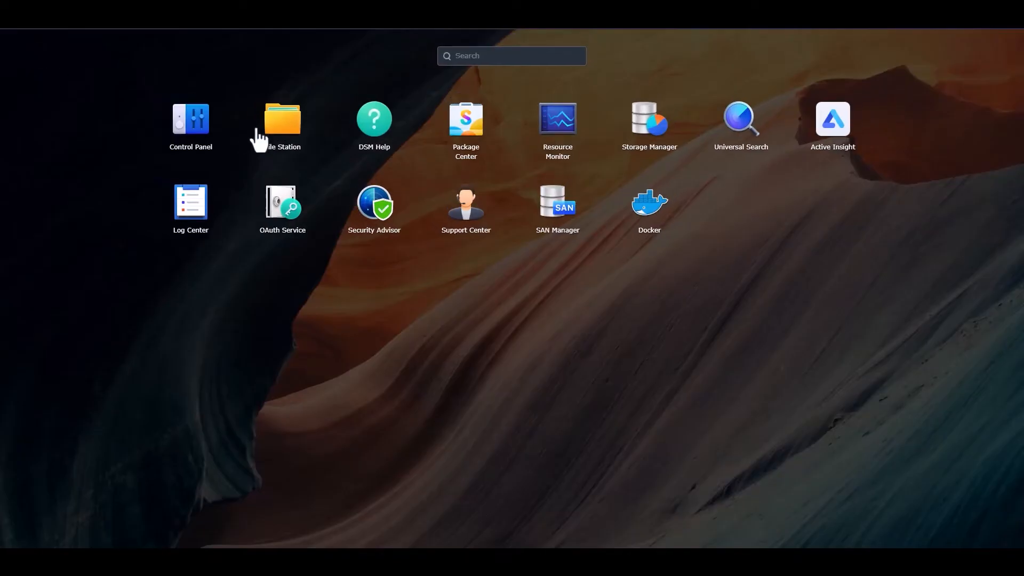
- Create a 'QBitTorrent' folder in docker › Configs with File Station, then minimize it
left_click(271, 117)
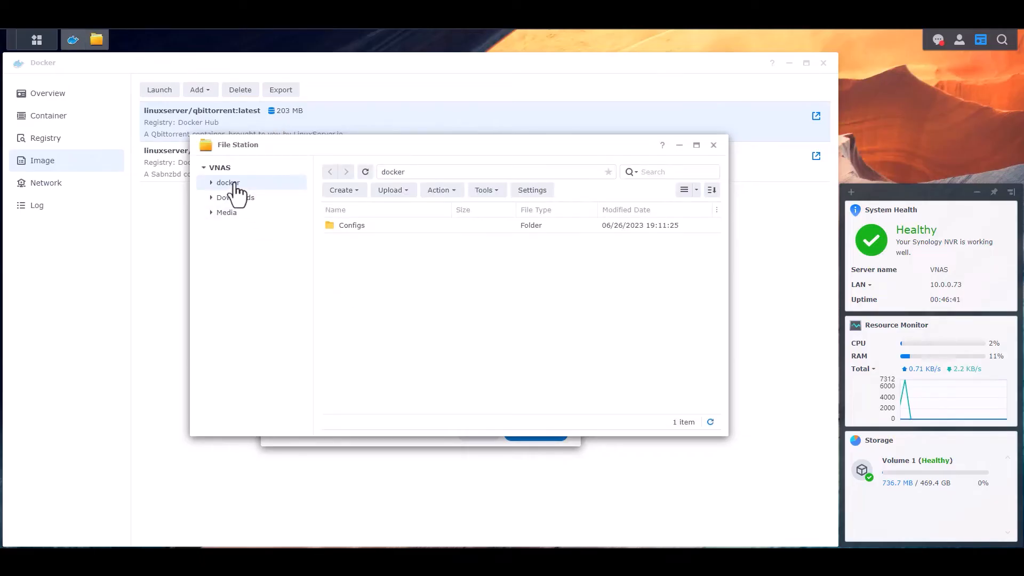
double_click(352, 225)
left_click(342, 190)
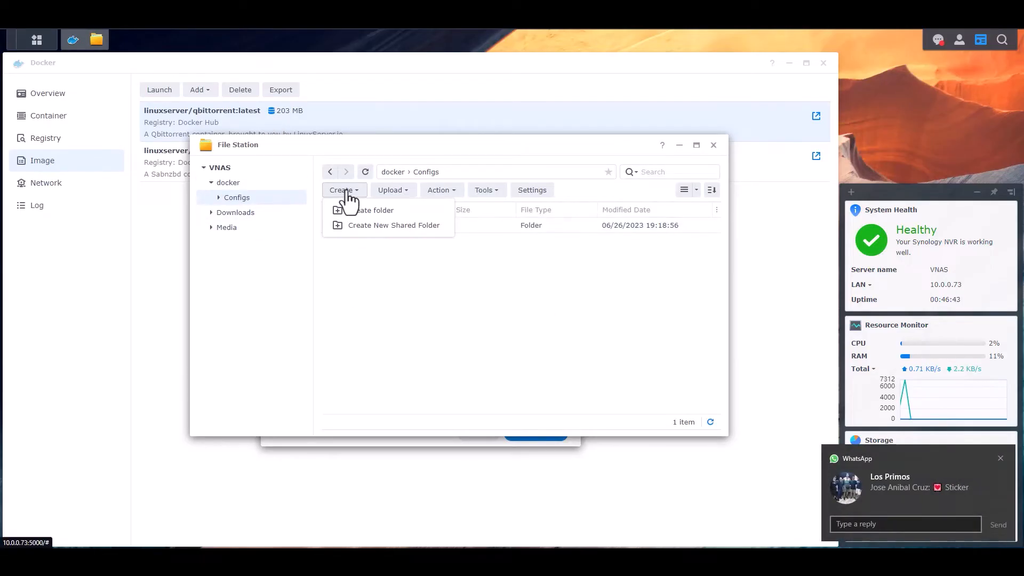
left_click(372, 211)
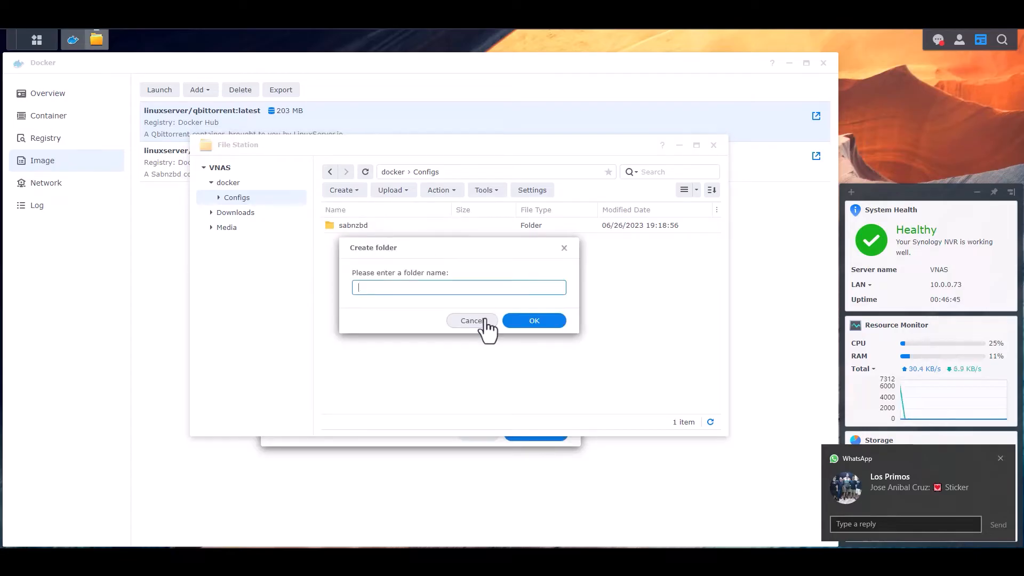
type("QBitTorrent")
left_click(535, 320)
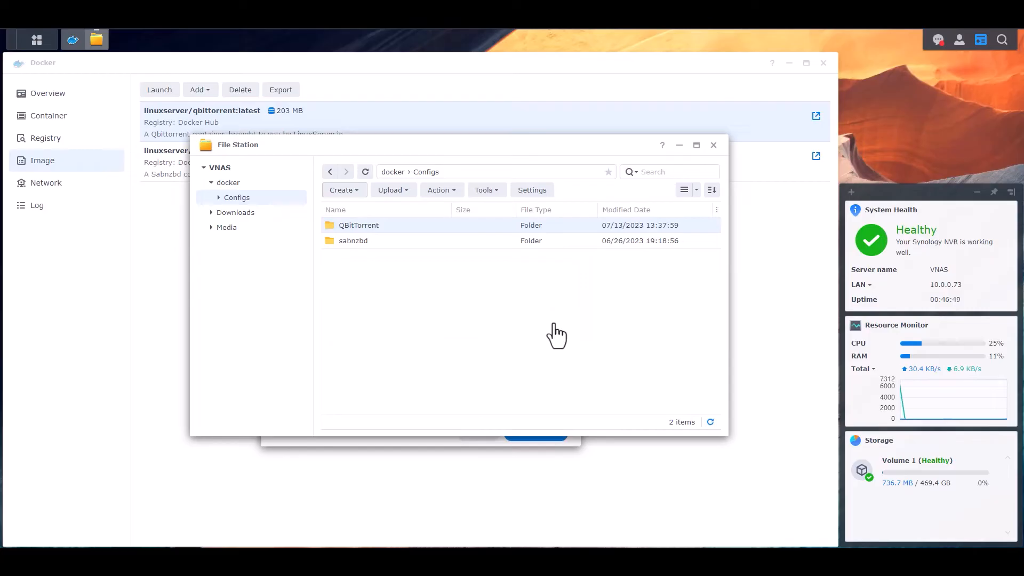
double_click(367, 225)
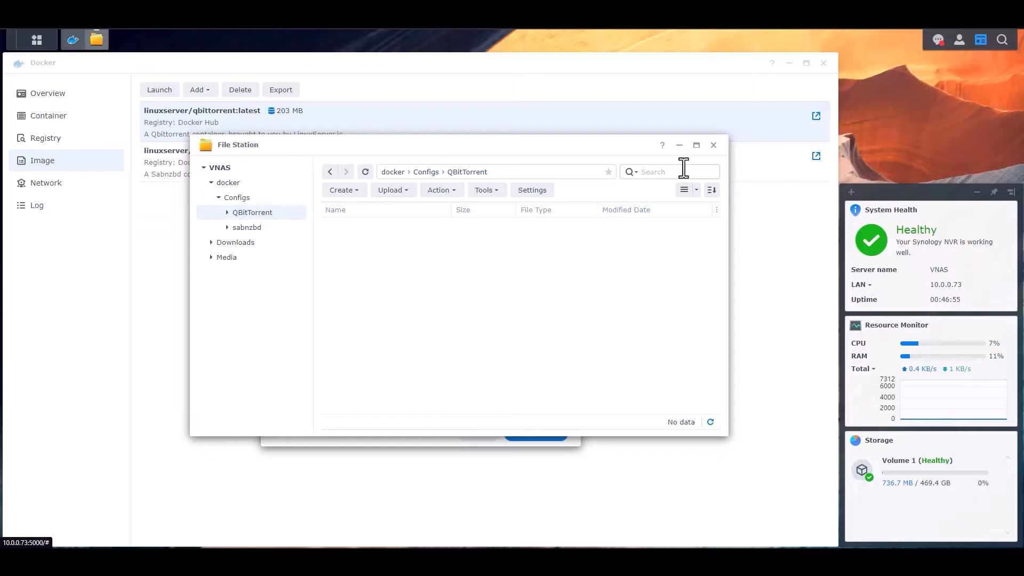
left_click(679, 145)
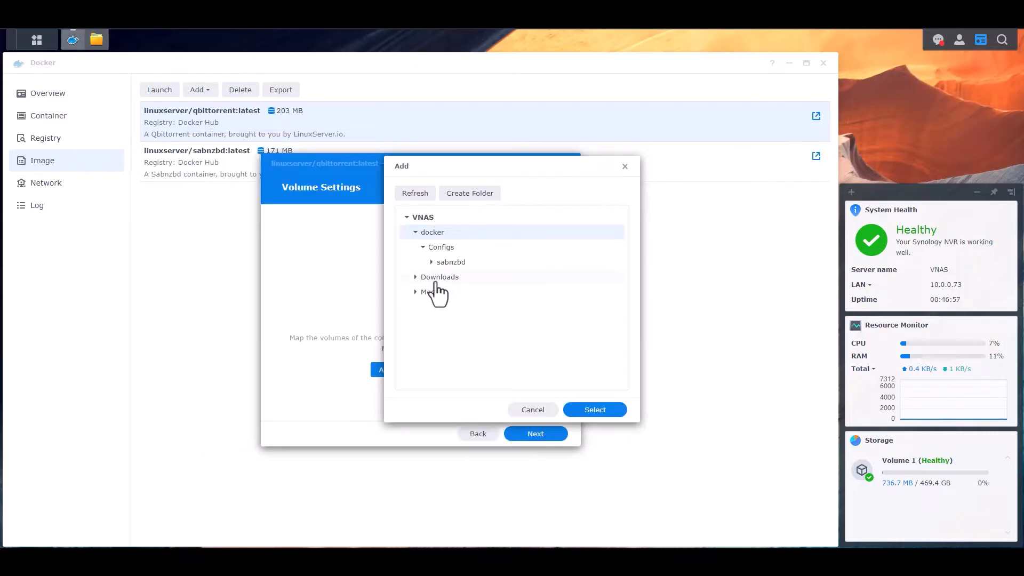
- Add docker/Configs/QBitTorrent as a container volume folder
left_click(416, 194)
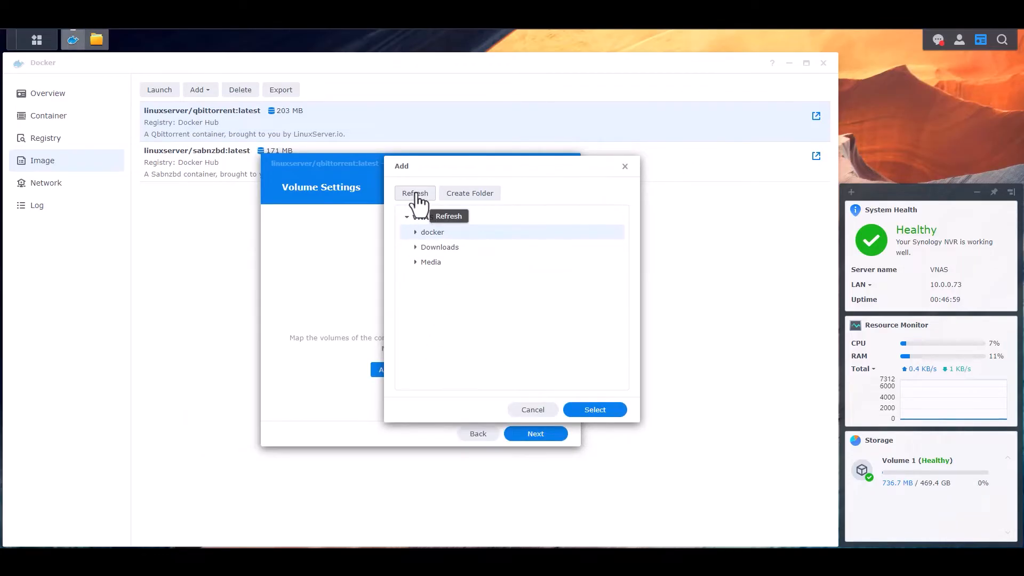
left_click(423, 247)
left_click(457, 262)
left_click(587, 412)
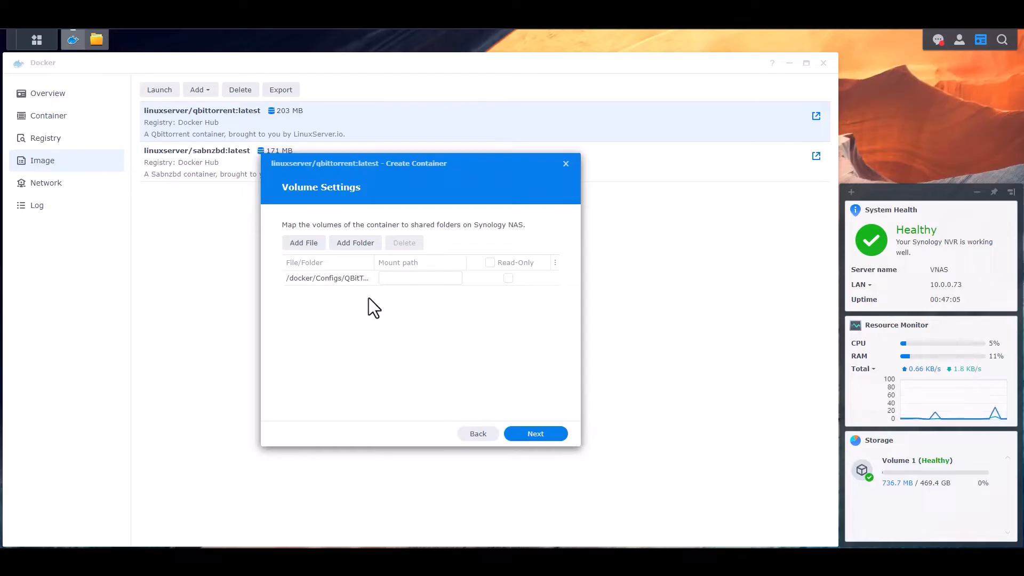
- Add the Downloads completed, incomplete-torrents and torrents-nzbs folders as volumes
left_click(356, 244)
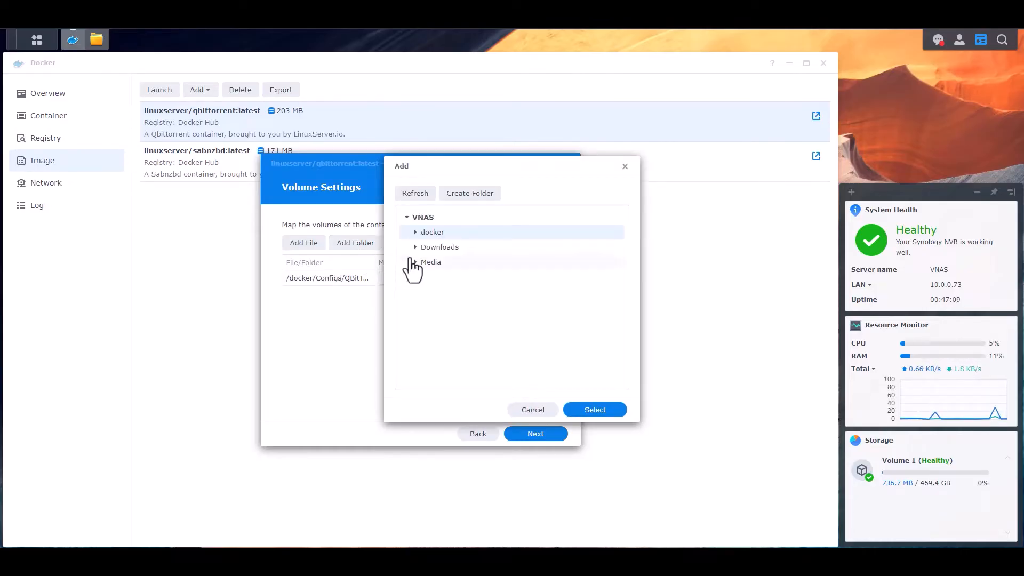
left_click(415, 248)
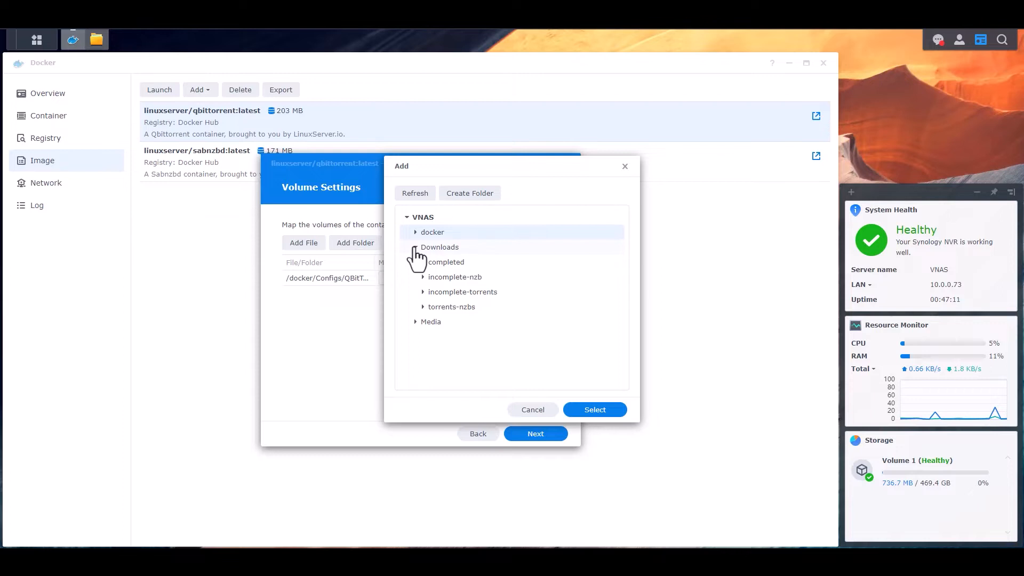
left_click(448, 263)
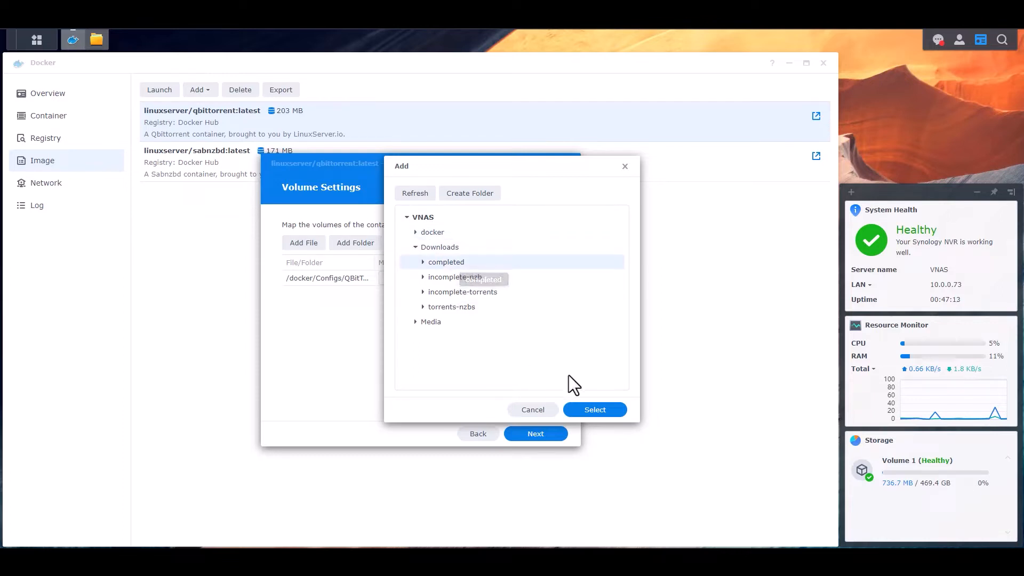
left_click(604, 413)
left_click(357, 245)
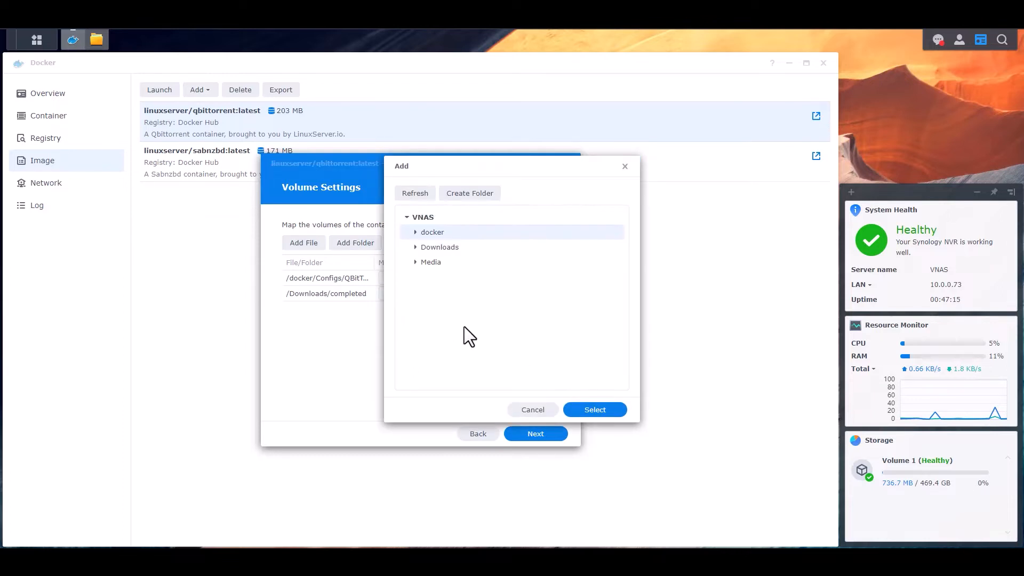
left_click(416, 248)
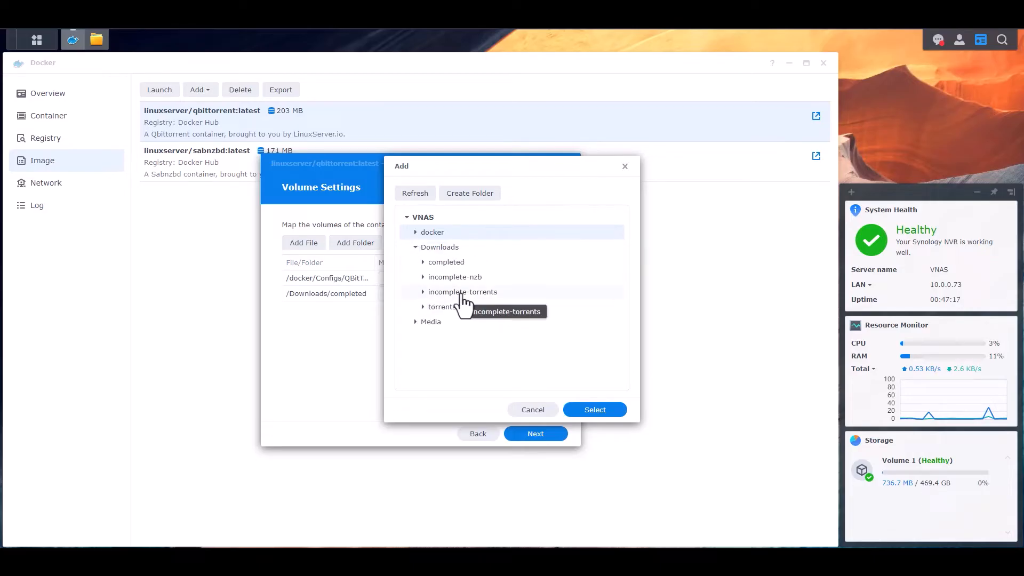
left_click(461, 294)
left_click(592, 409)
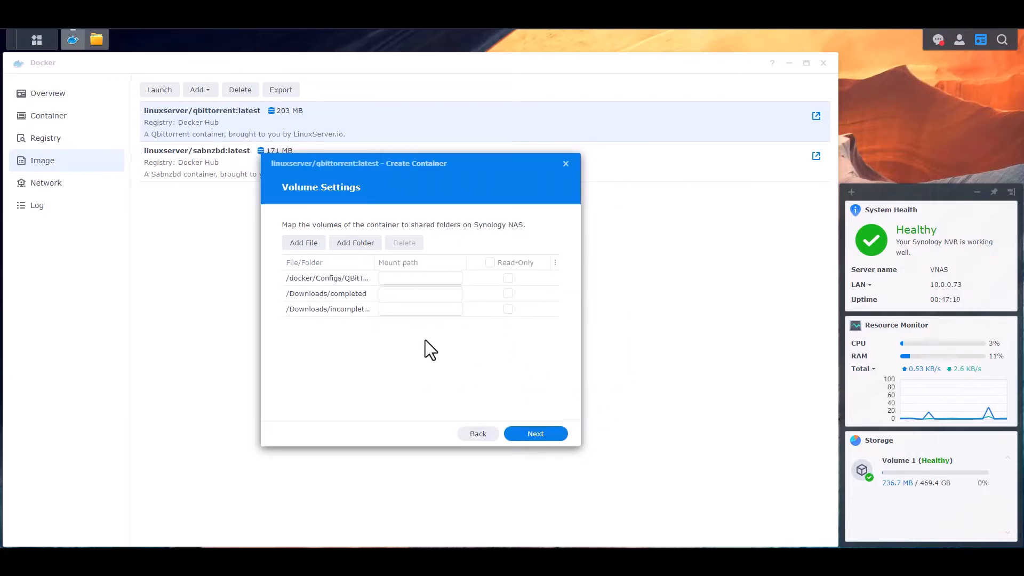
left_click(355, 242)
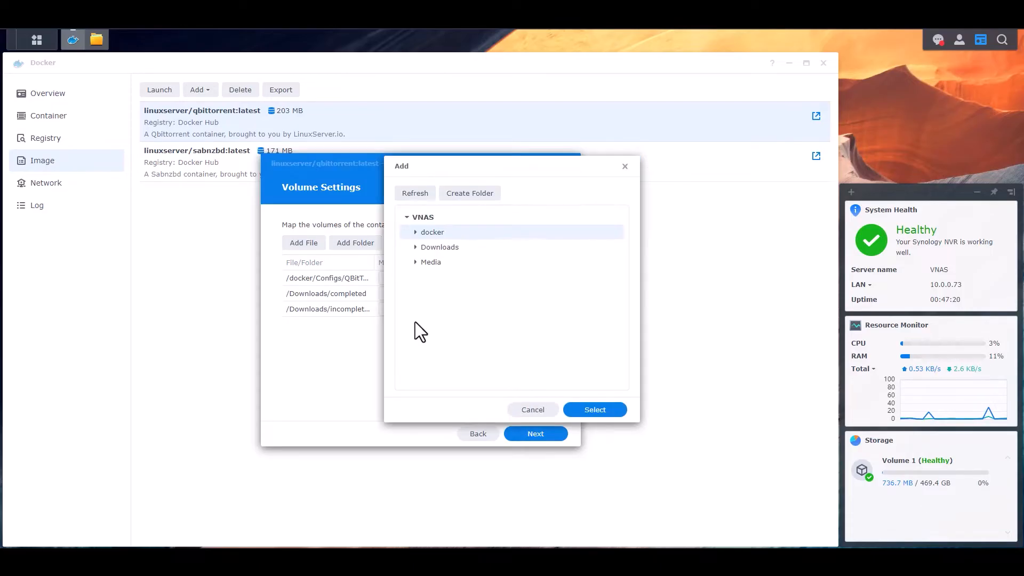
left_click(416, 247)
left_click(461, 308)
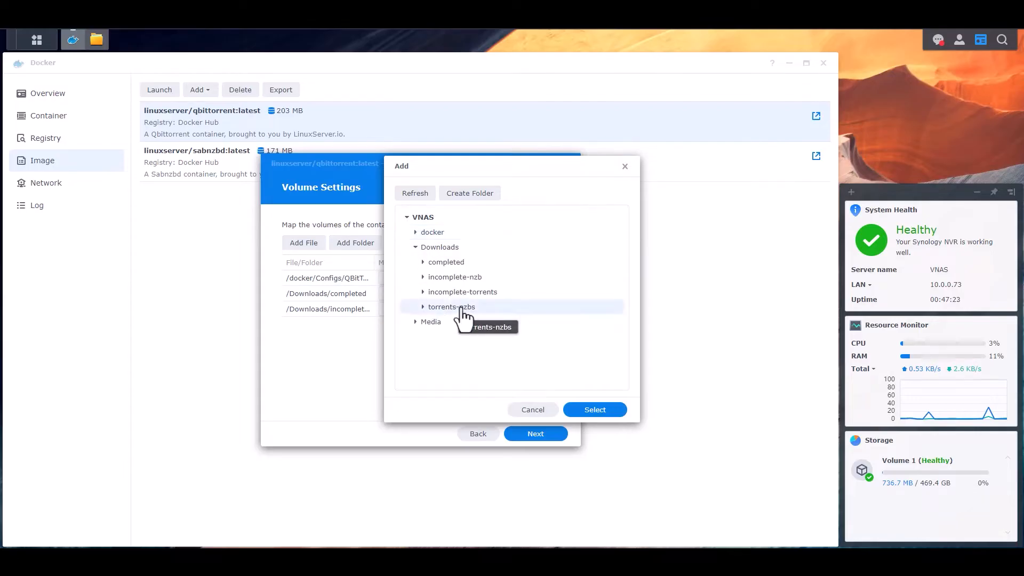
left_click(601, 411)
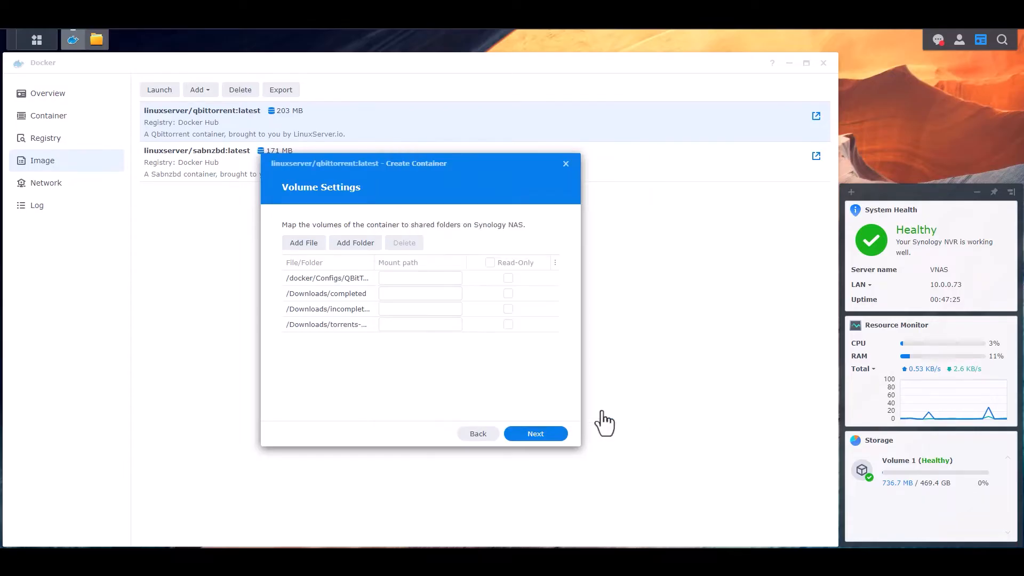
left_click(439, 277)
- Set mount paths /config, /downloads, /incomplete and /torrents for the four volume folders
type("/config")
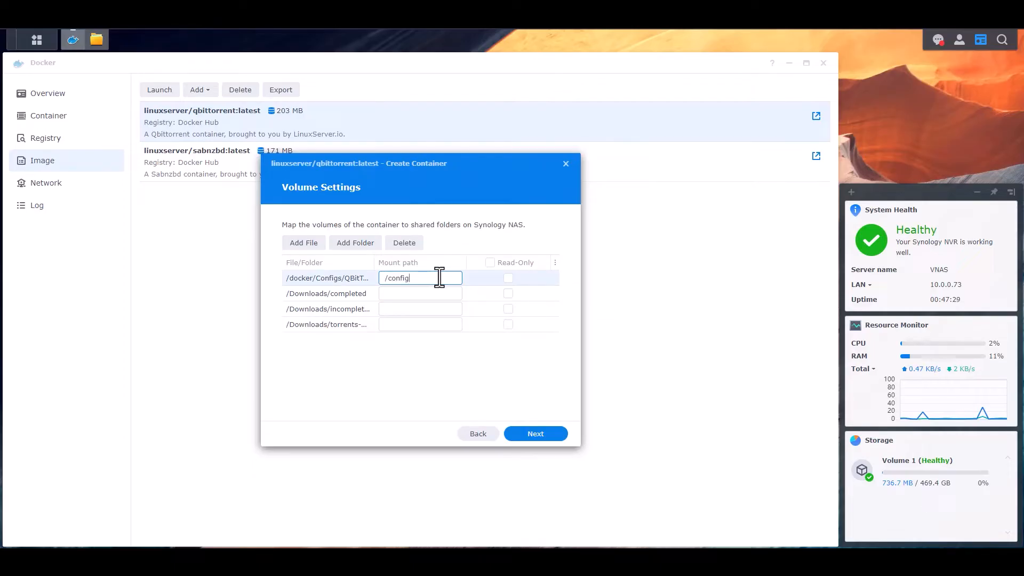
left_click(439, 293)
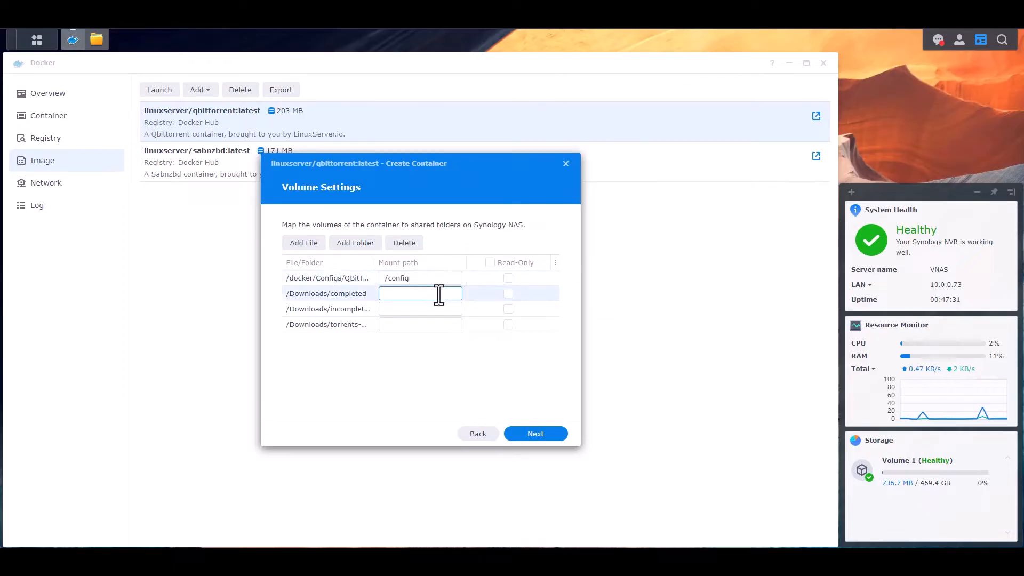
type("/downloads")
left_click(432, 309)
type("/")
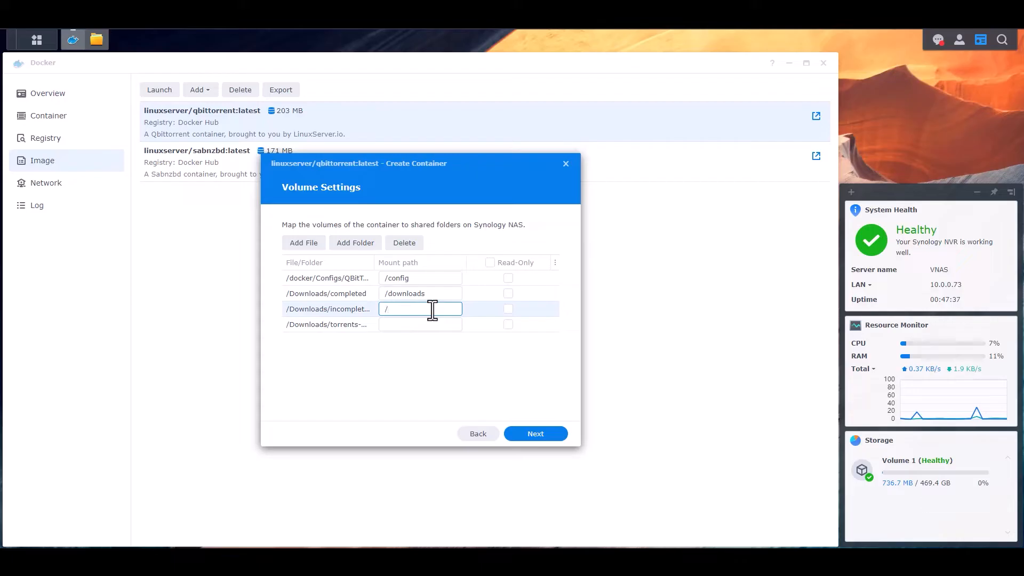
type("incomplete")
left_click(434, 325)
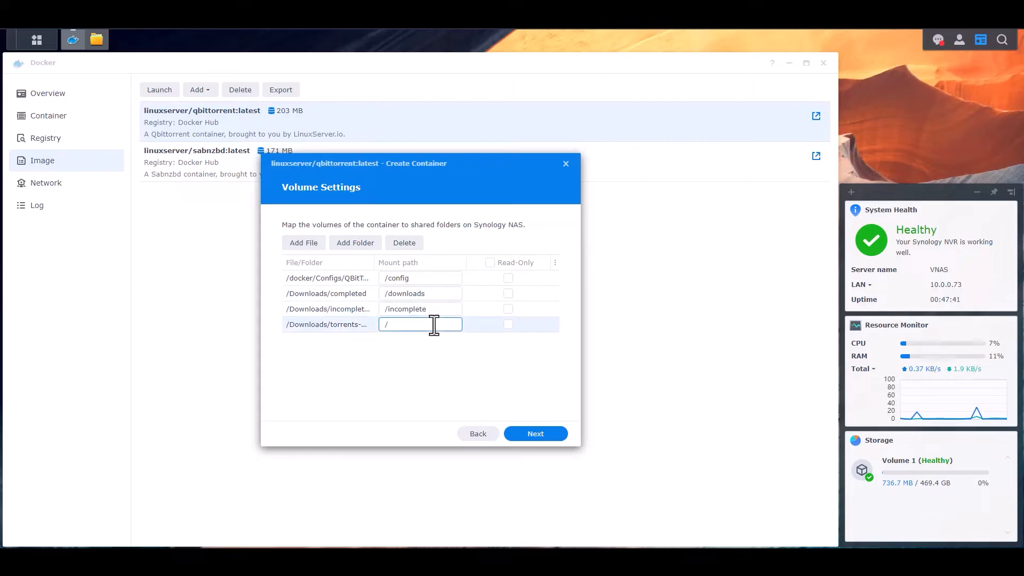
type("/torrents")
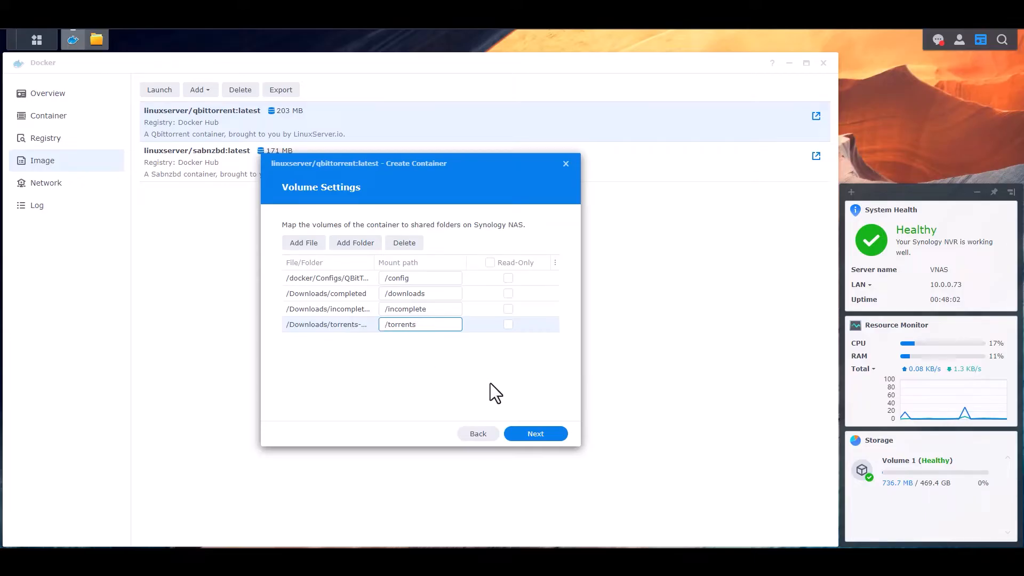
- Review the summary, finish creating the QBitTorrent container, and view the container list
left_click(539, 436)
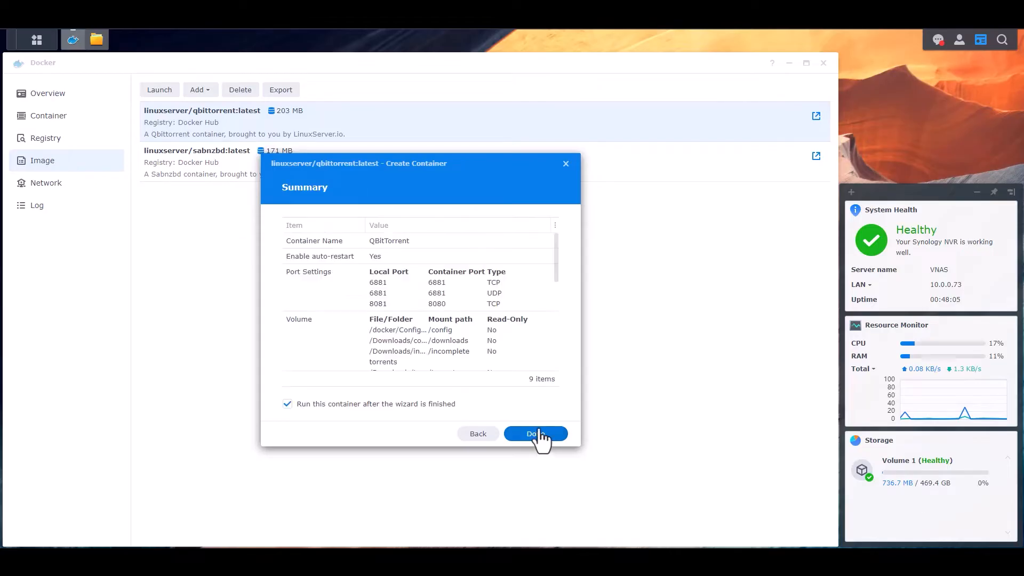
scroll(448, 294, "down", 5)
scroll(441, 349, "up", 5)
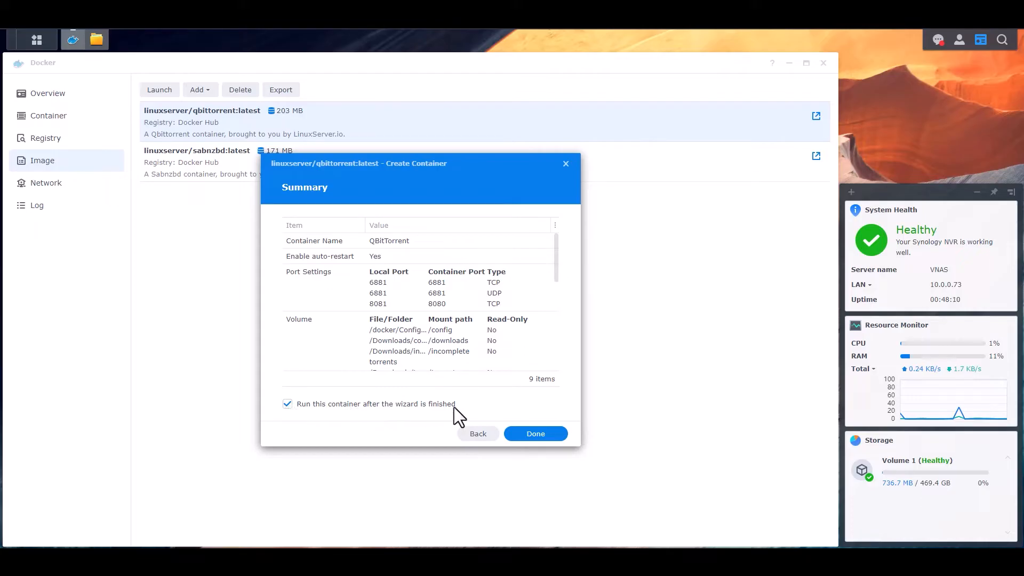
left_click(549, 434)
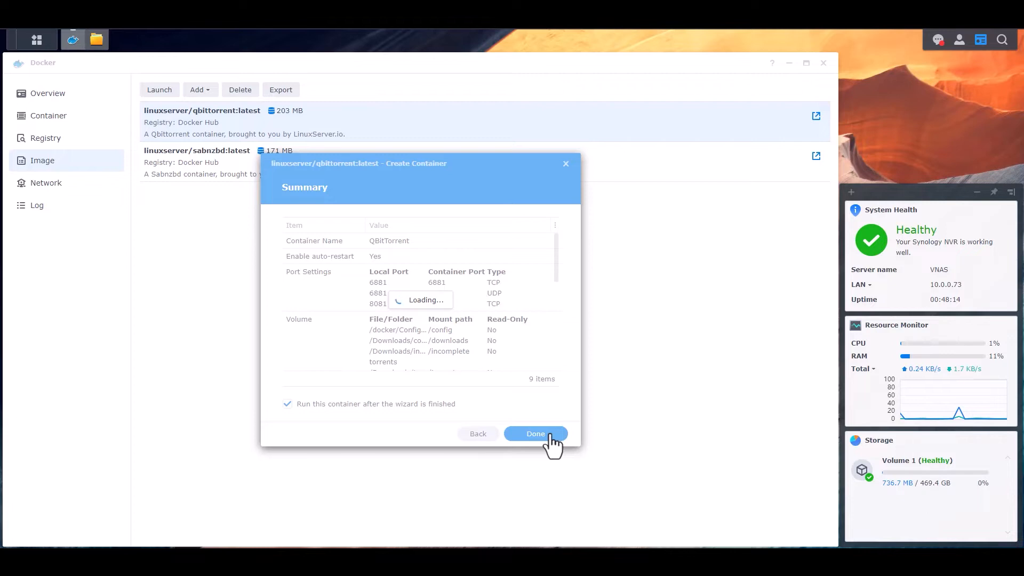
left_click(55, 117)
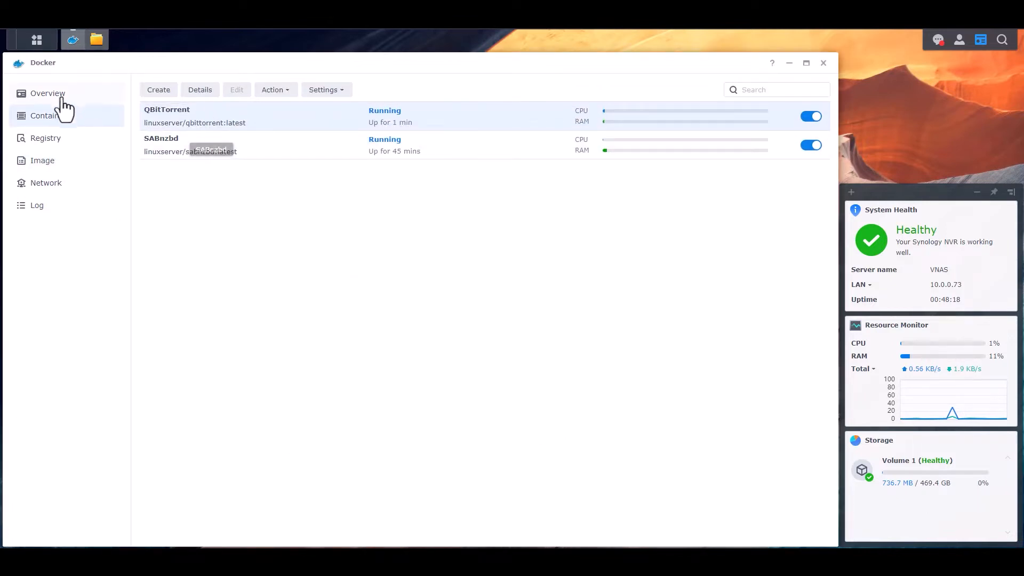
left_click(63, 100)
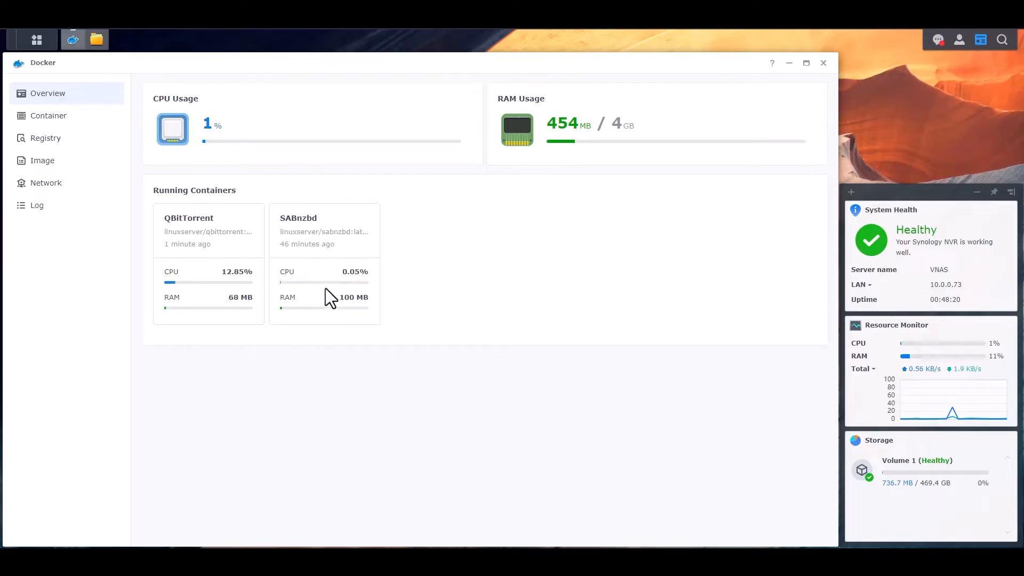
left_click(47, 119)
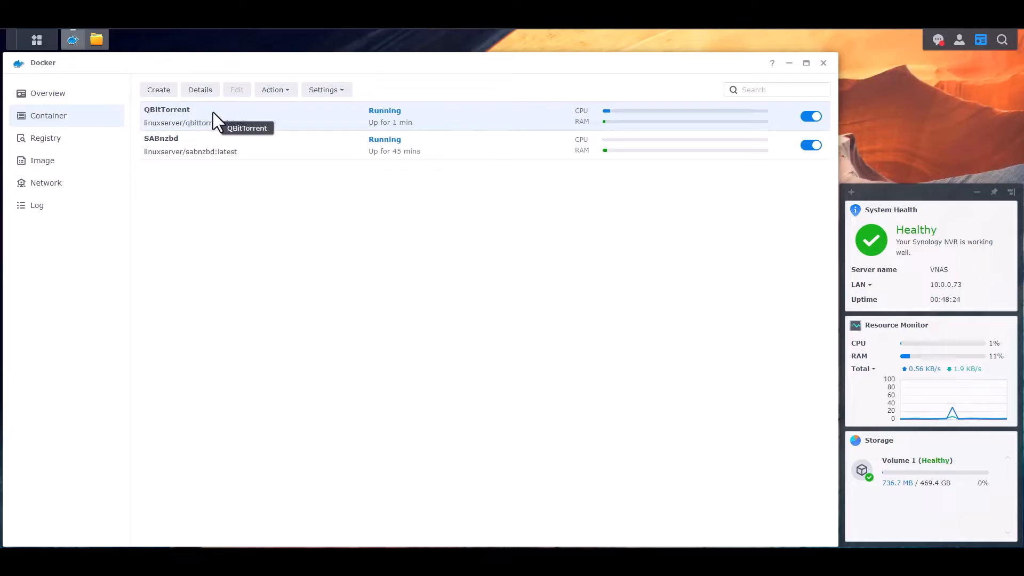
left_click(198, 90)
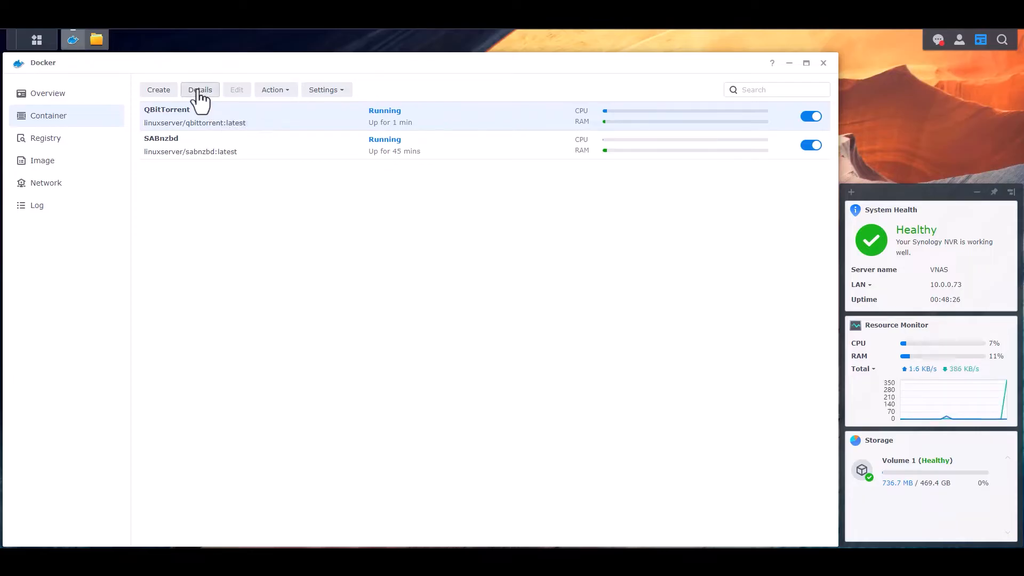
left_click(184, 183)
scroll(470, 344, "down", 5)
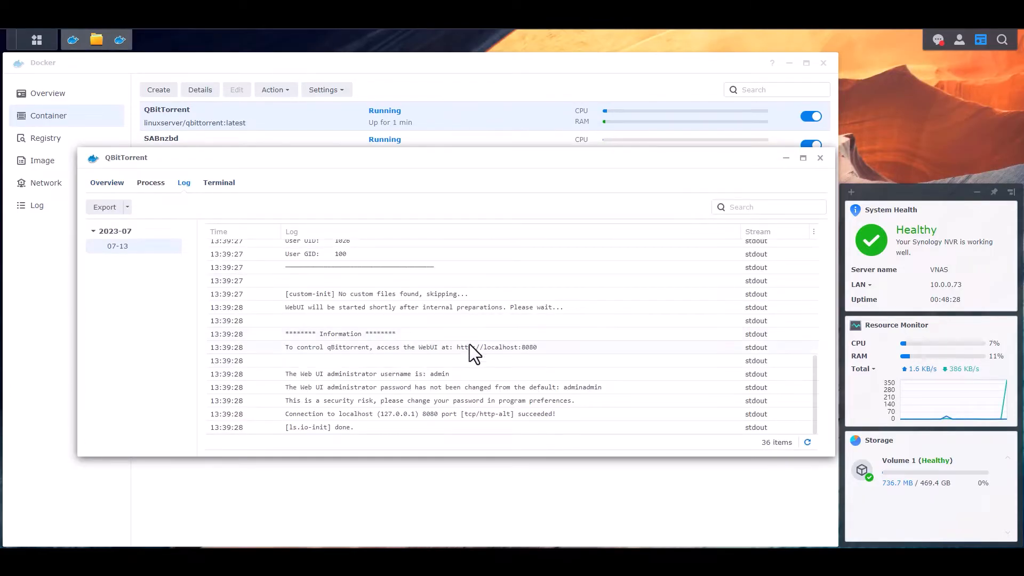
scroll(482, 318, "up", 5)
scroll(480, 306, "down", 5)
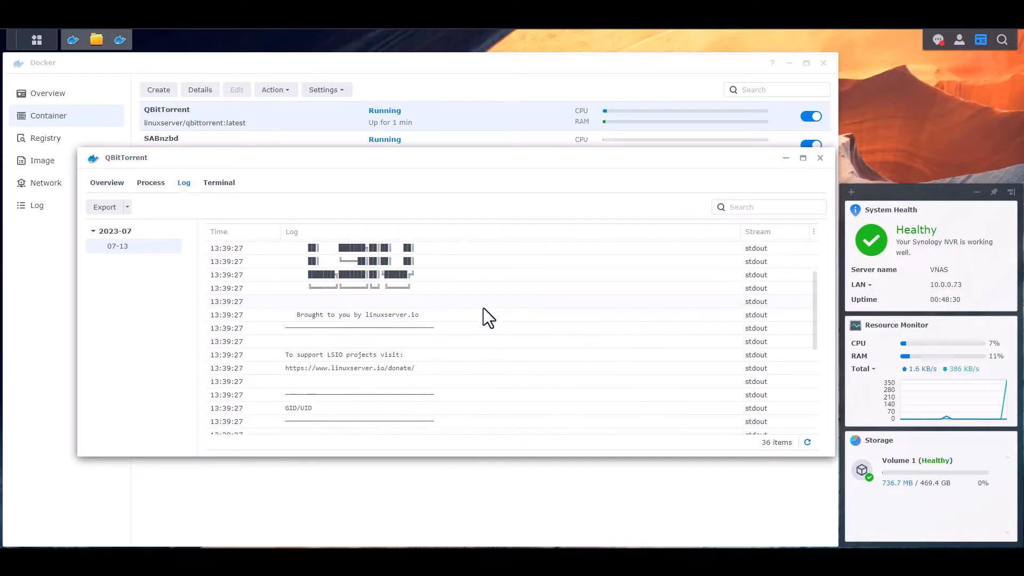
scroll(437, 320, "down", 3)
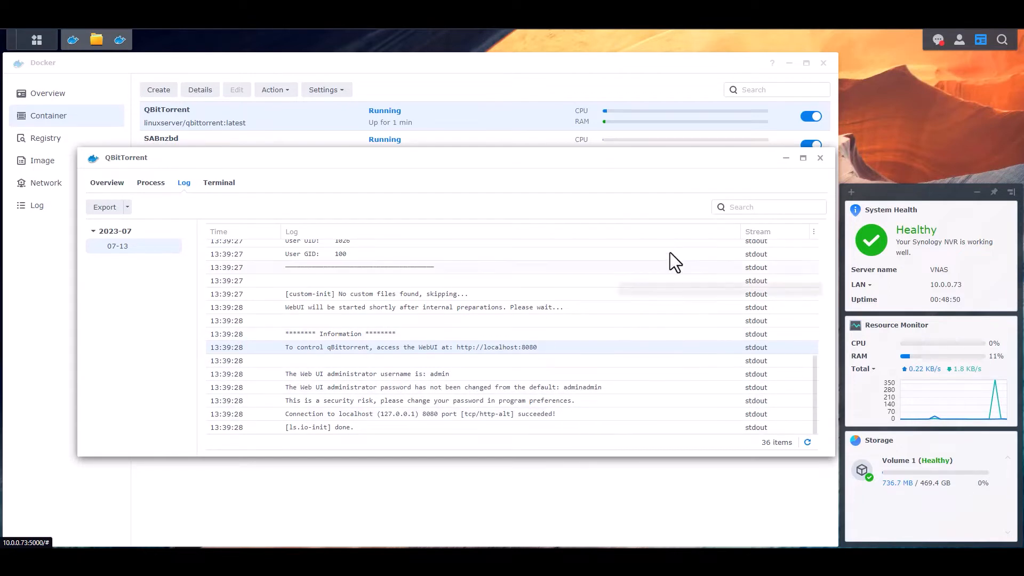
left_click(821, 159)
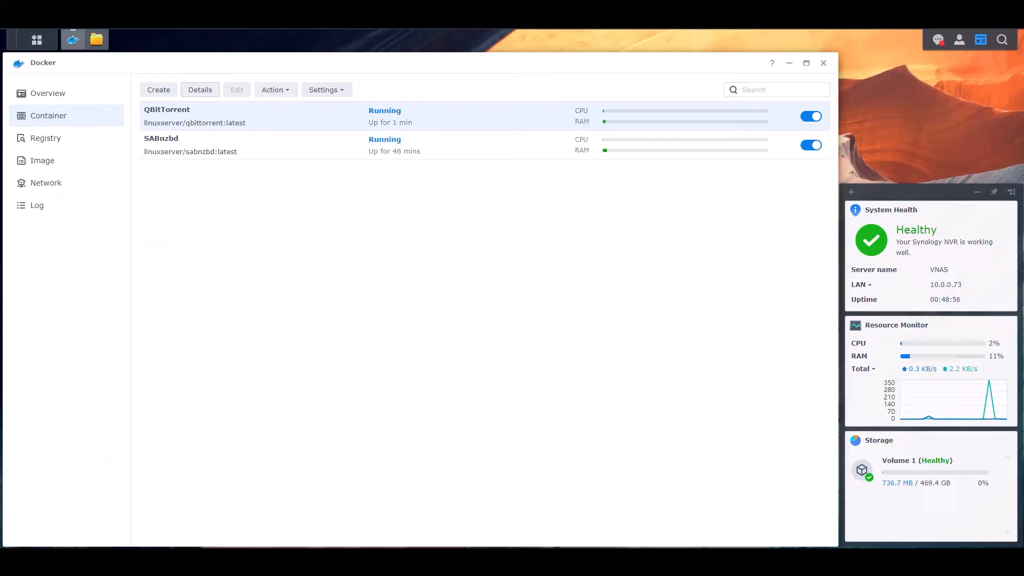
- Load 10.0.0.73:8081 in a new browser tab, which answers Unauthorized
key("ctrl+t")
type("10.0.0.")
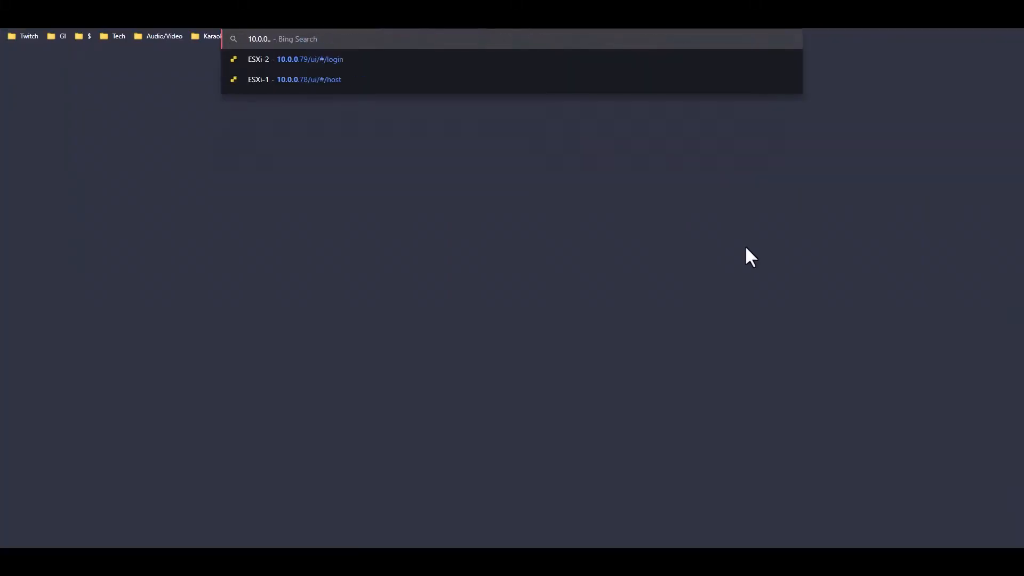
type("73:8081")
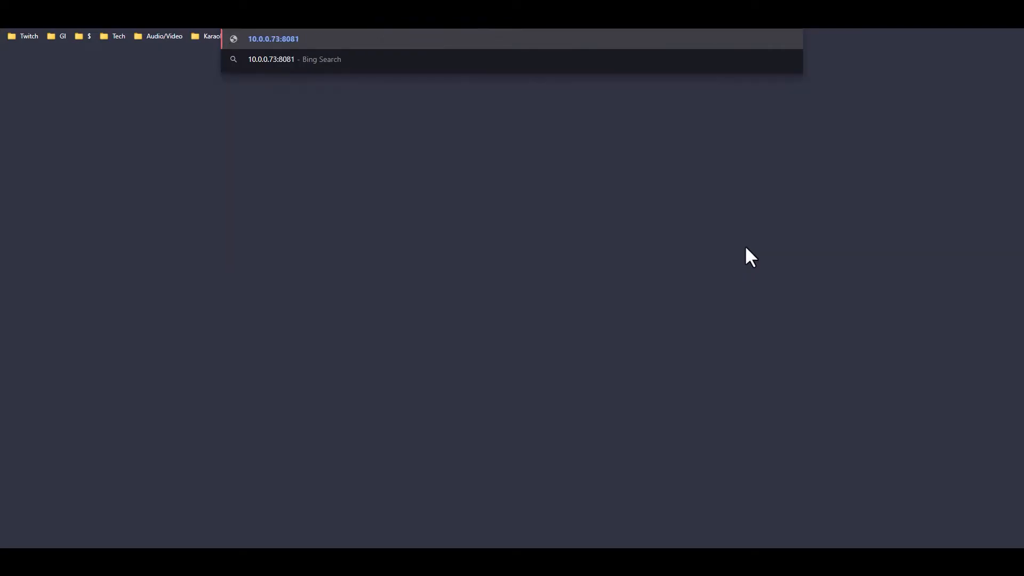
key("Return")
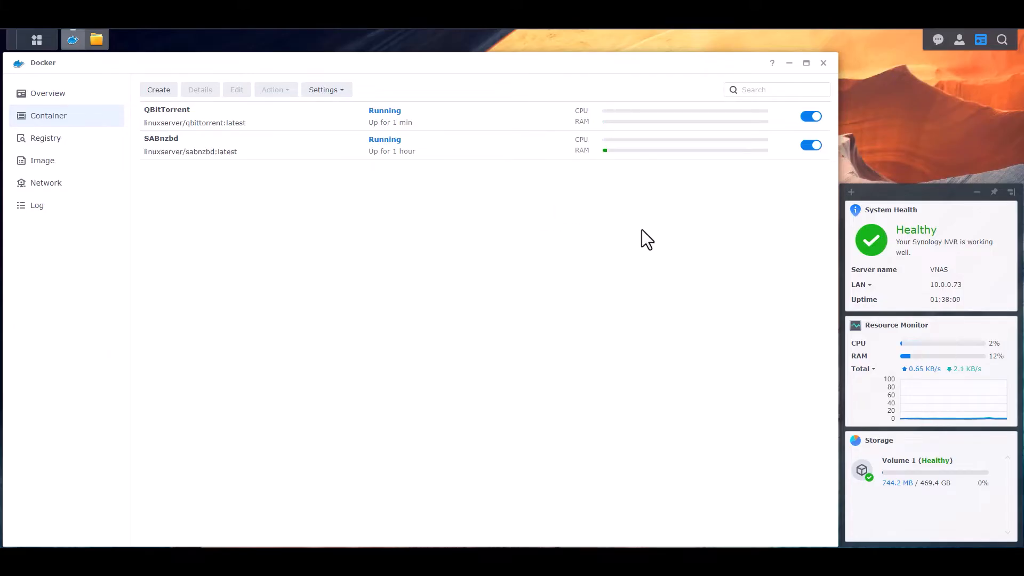
- Stop the QBitTorrent and SABnzbd containers and select QBitTorrent
left_click(811, 118)
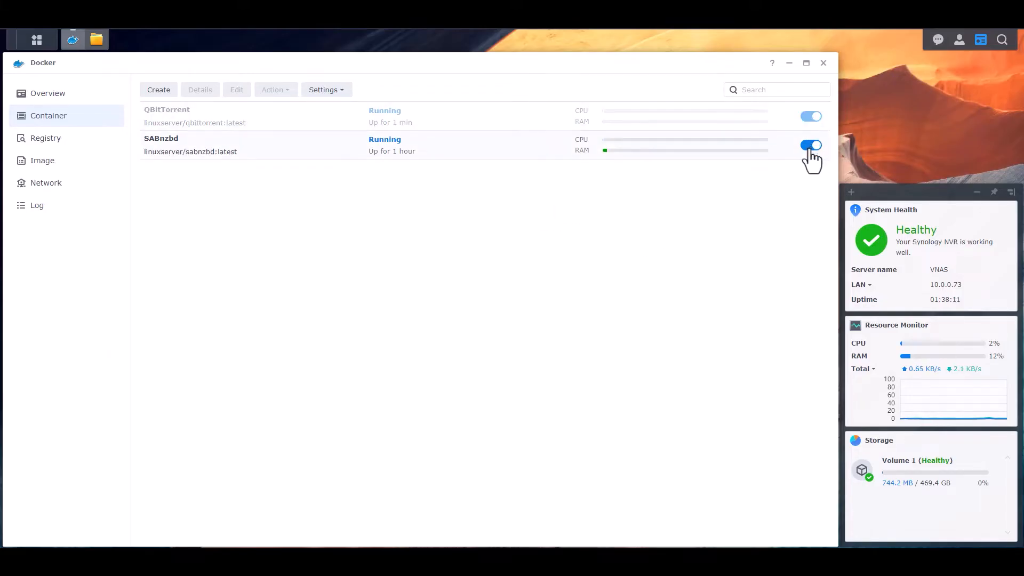
left_click(811, 146)
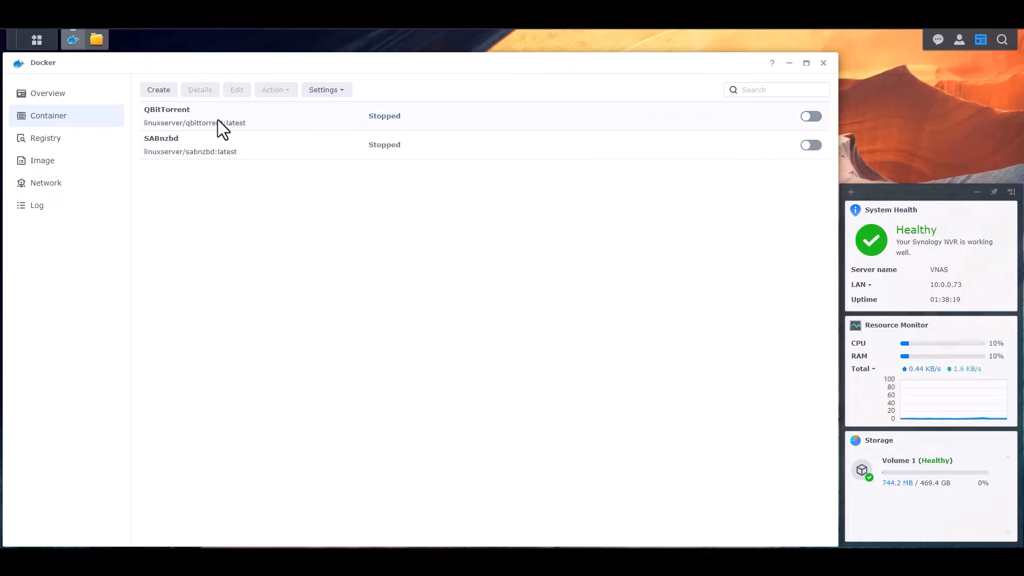
left_click(241, 113)
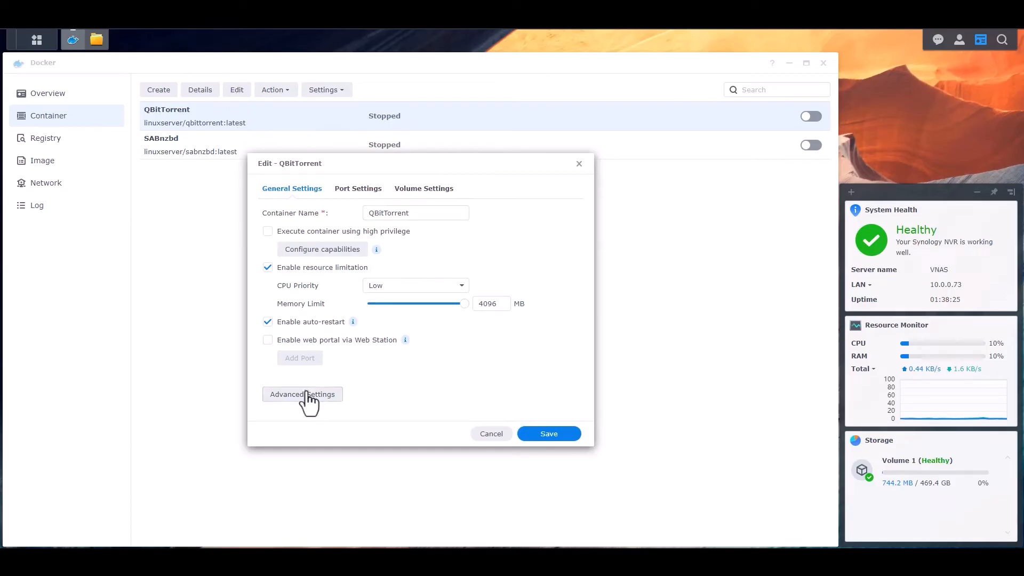
- Change QBitTorrent's local web port to 8082 and save
left_click(358, 189)
left_click(283, 297)
key("BackSpace")
type("2")
left_click(543, 432)
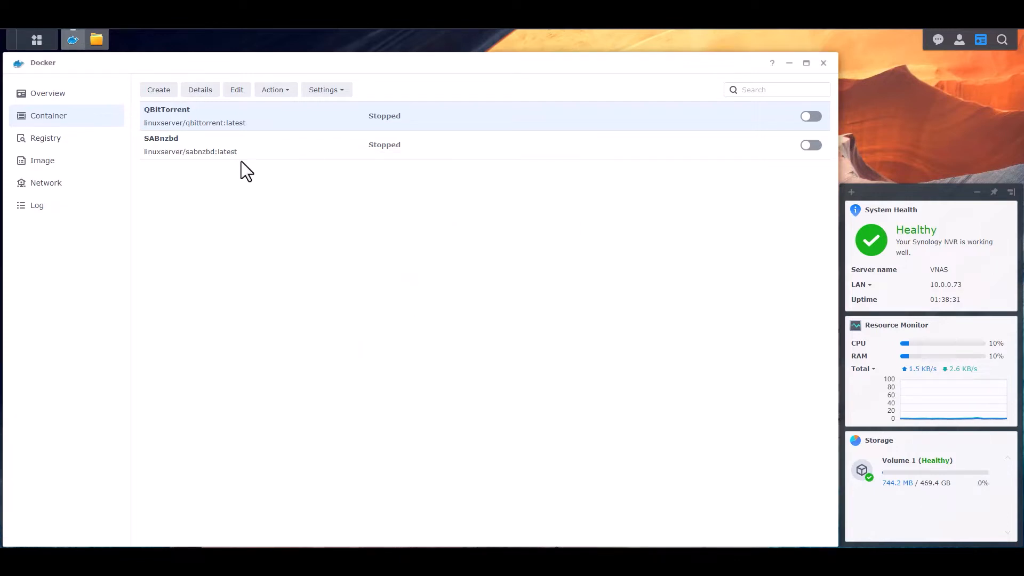
- Set SABnzbd's local web port to 8081, save, and start SABnzbd again
left_click(242, 145)
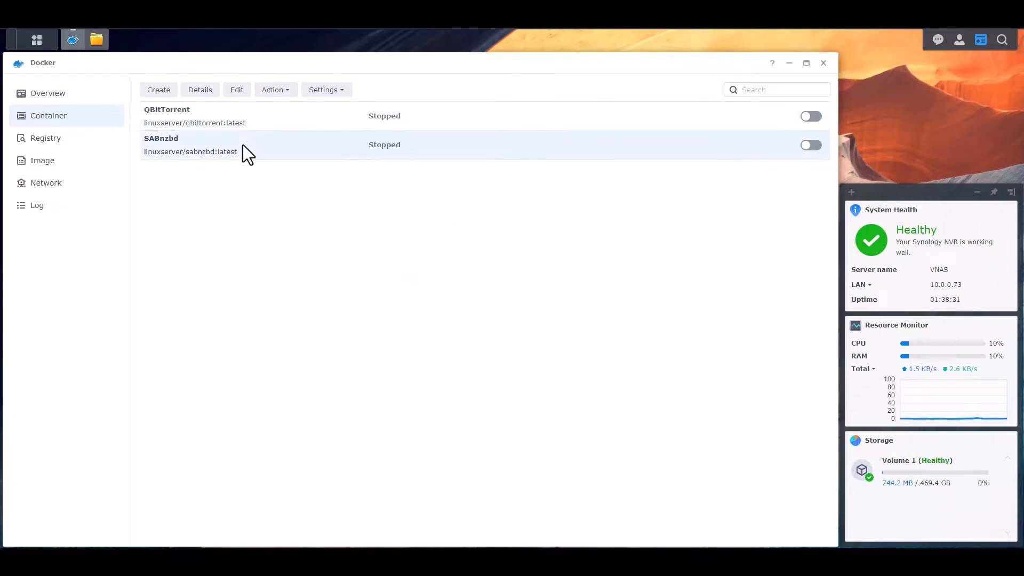
left_click(238, 90)
left_click(356, 189)
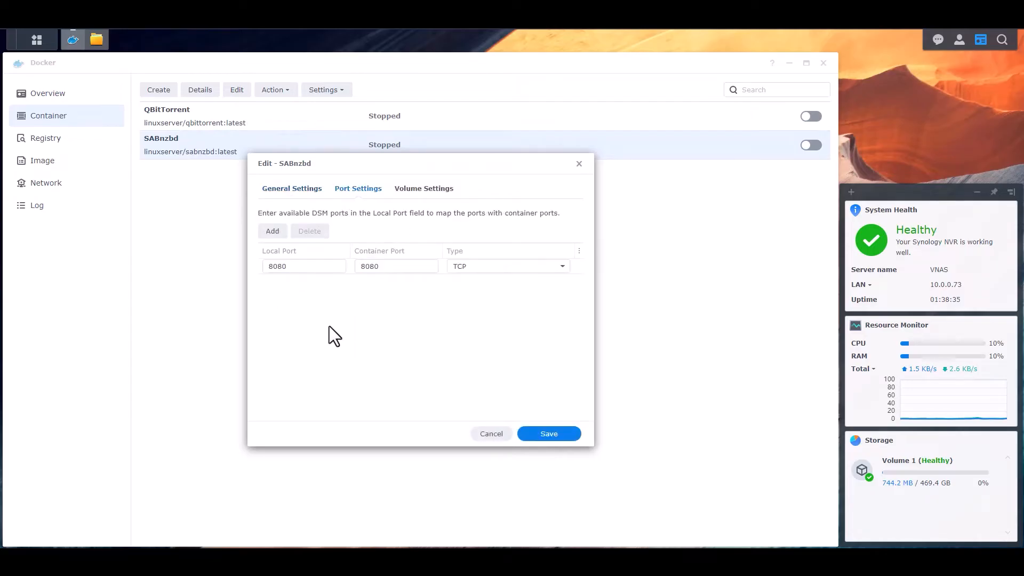
left_click(286, 270)
key("BackSpace")
type("1")
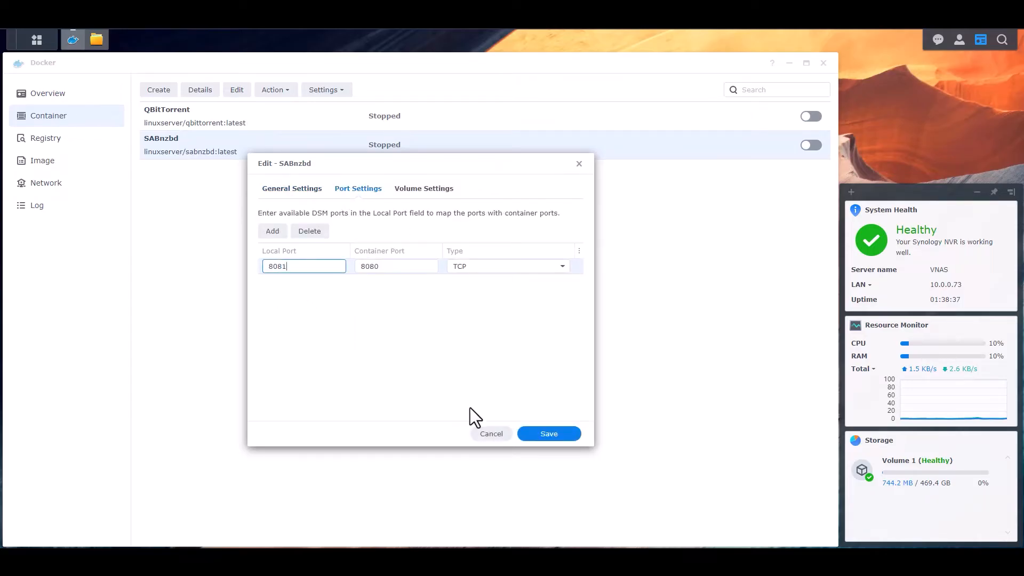
left_click(549, 435)
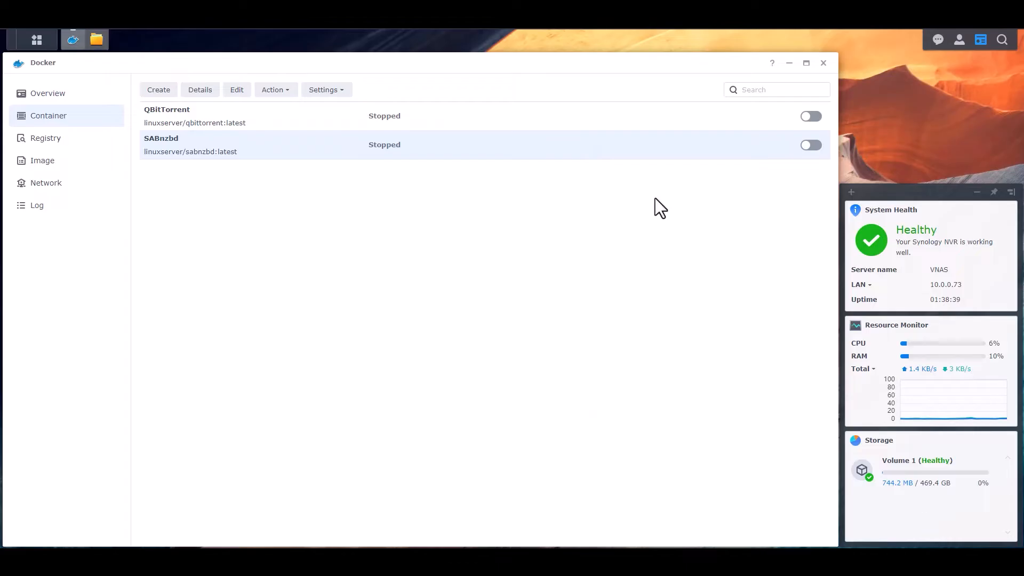
left_click(810, 146)
- Change QBitTorrent's local web port to 8080 and save
left_click(229, 114)
left_click(237, 90)
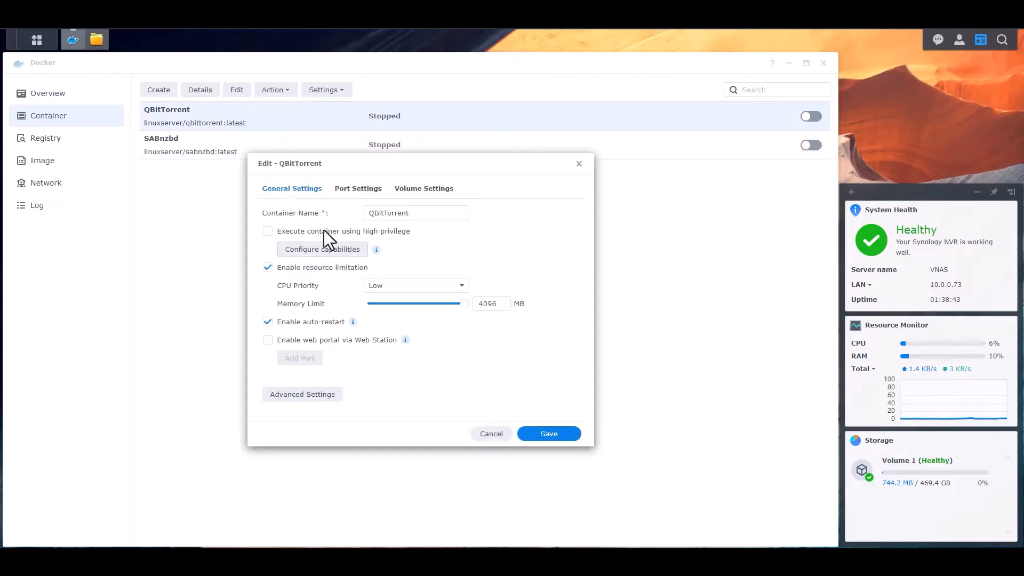
left_click(358, 188)
left_click_drag(283, 297, 322, 297)
type("0")
left_click(554, 435)
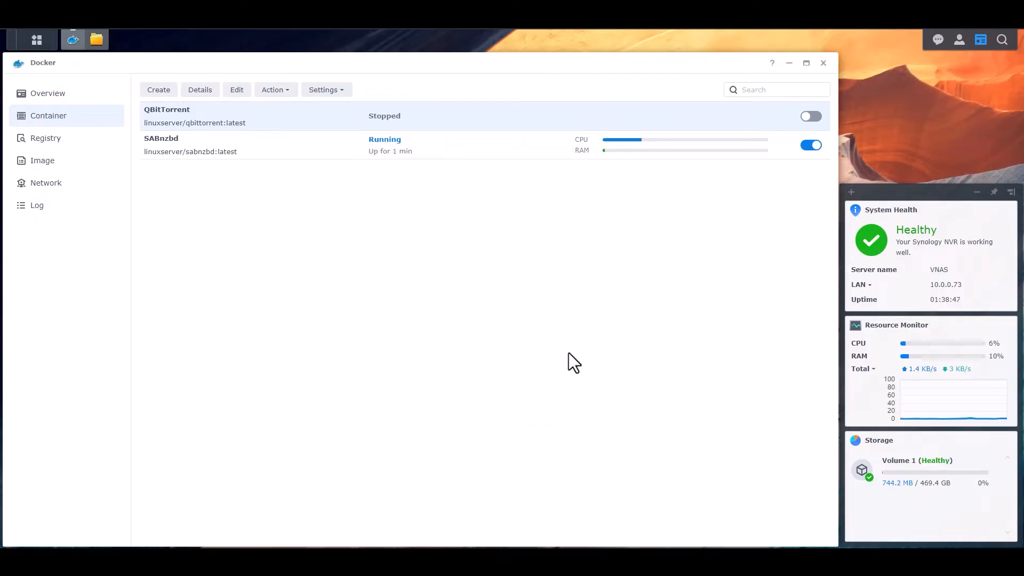
- Start QBitTorrent, reload port 8081 to see SABnzbd's login, then load port 8080's qBittorrent login
left_click(807, 117)
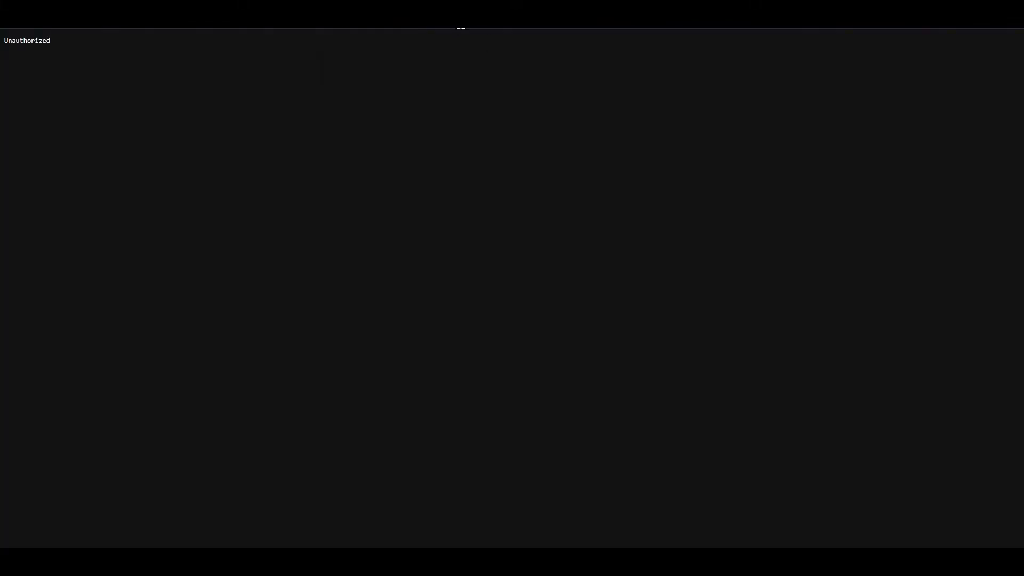
key("F5")
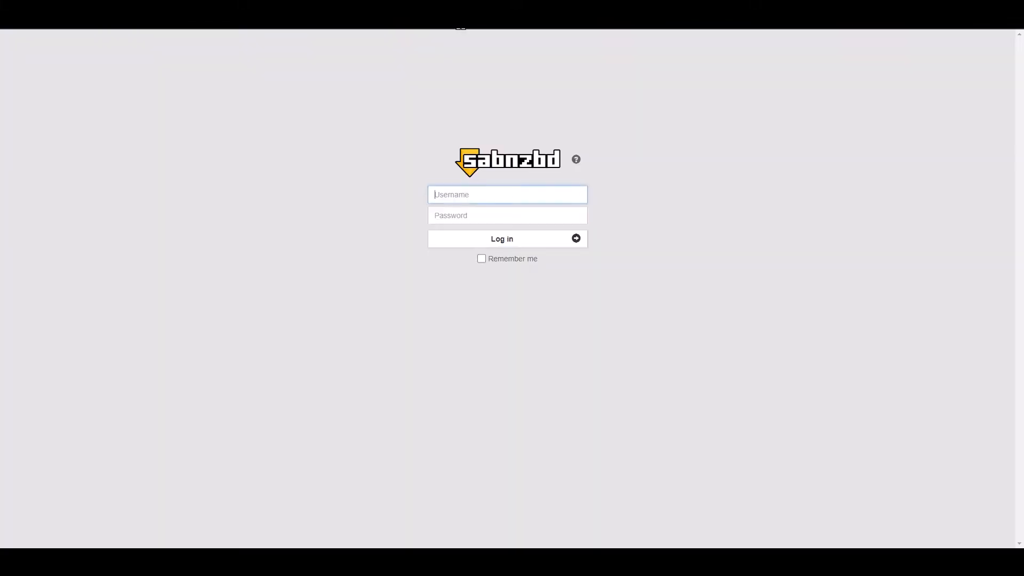
left_click(366, 29)
key("ctrl+l")
key("Return")
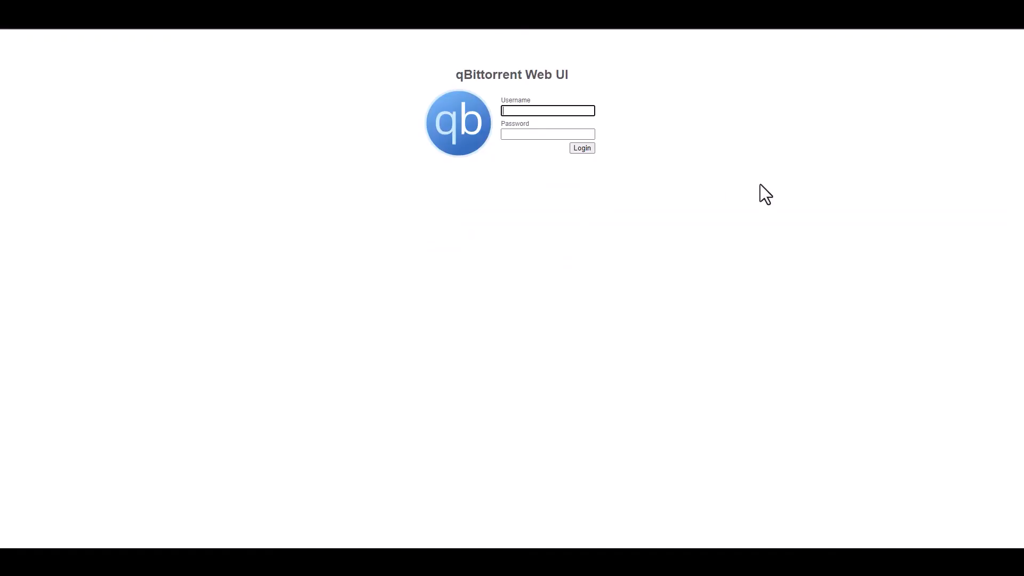
- Log in with the Web UI username and password and dismiss the save-password prompt
left_click(538, 254)
left_click(551, 110)
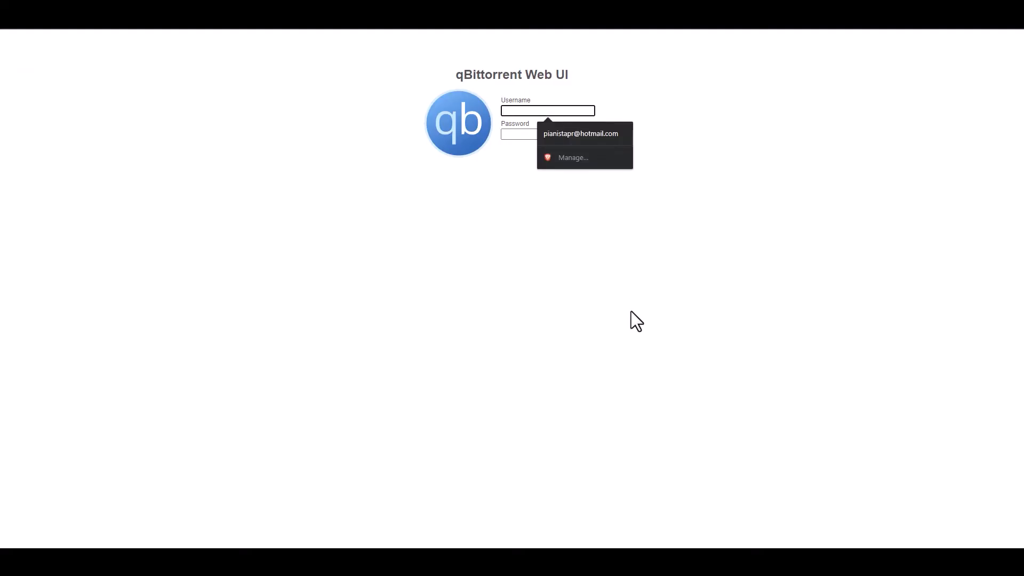
type("admin")
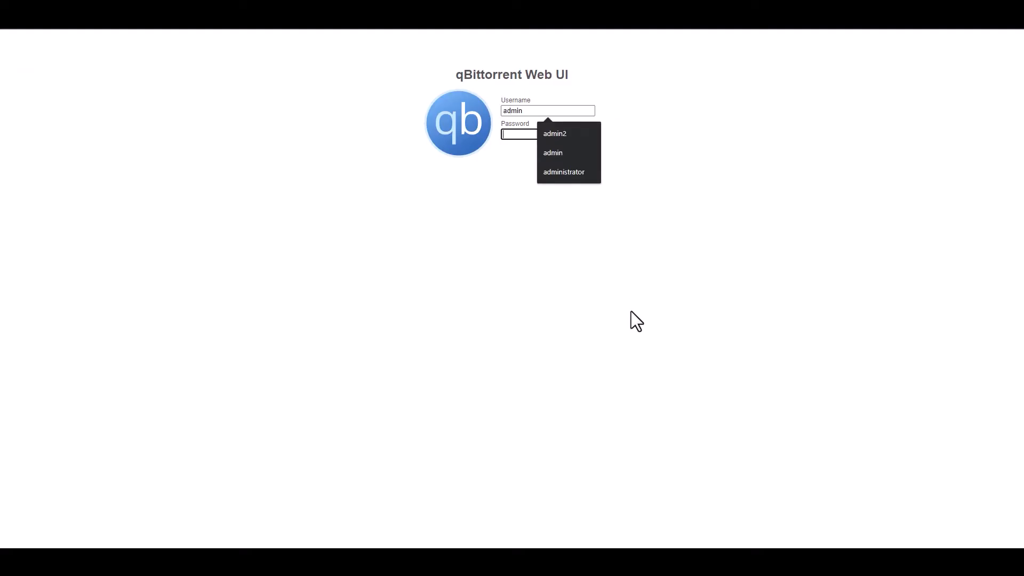
key("Tab")
type("adminadmin")
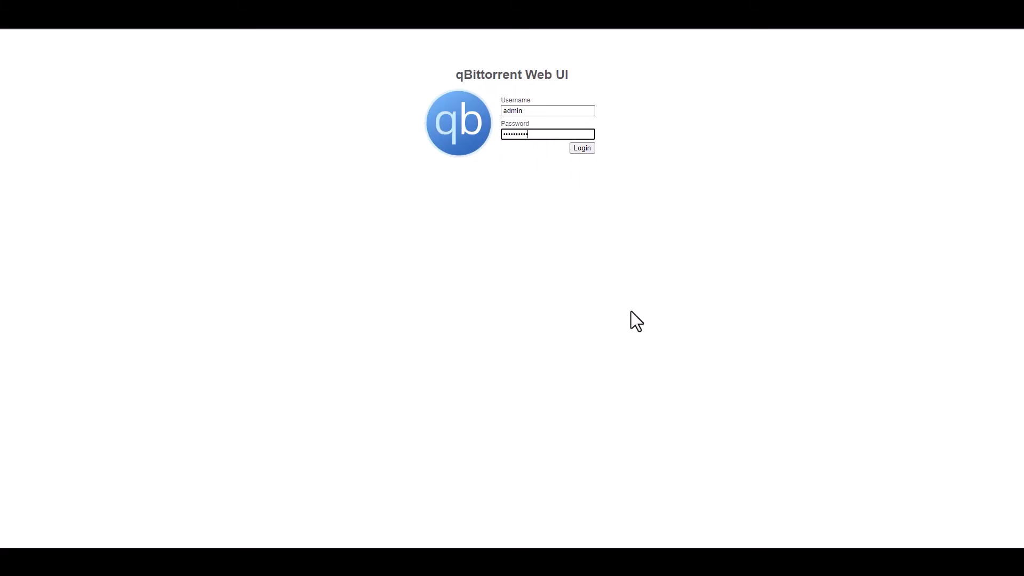
left_click(582, 149)
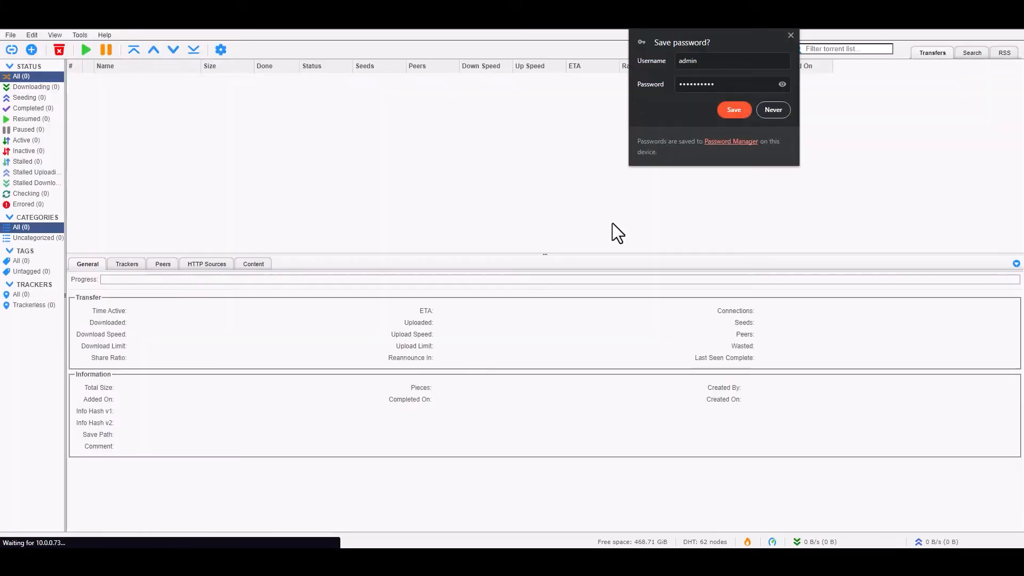
left_click(791, 35)
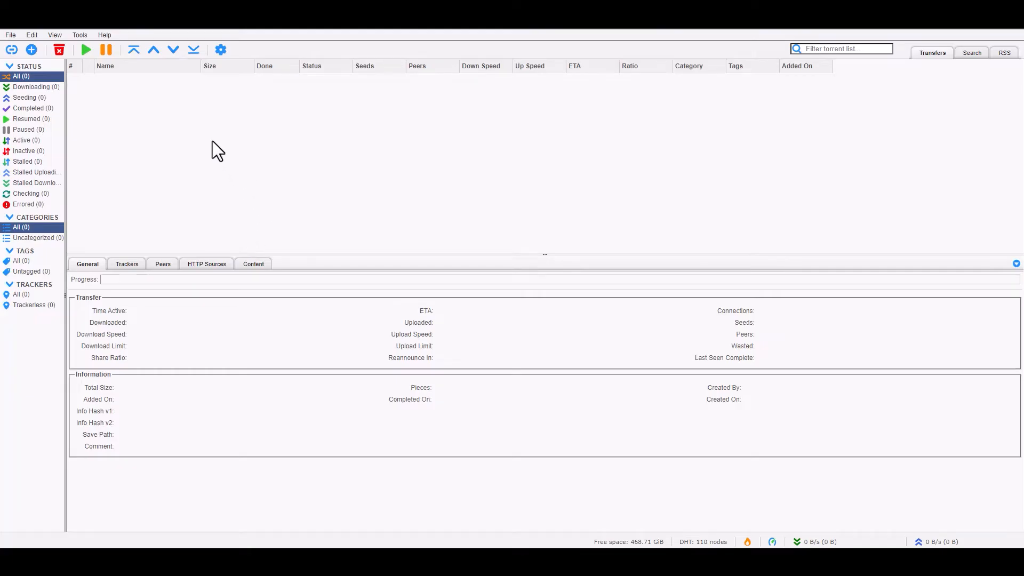
- Set torrent management to Automatic, relocating torrents on category and save path changes
left_click(221, 51)
mouse_move(583, 107)
left_mouse_down()
mouse_move(567, 109)
mouse_move(580, 96)
left_mouse_up()
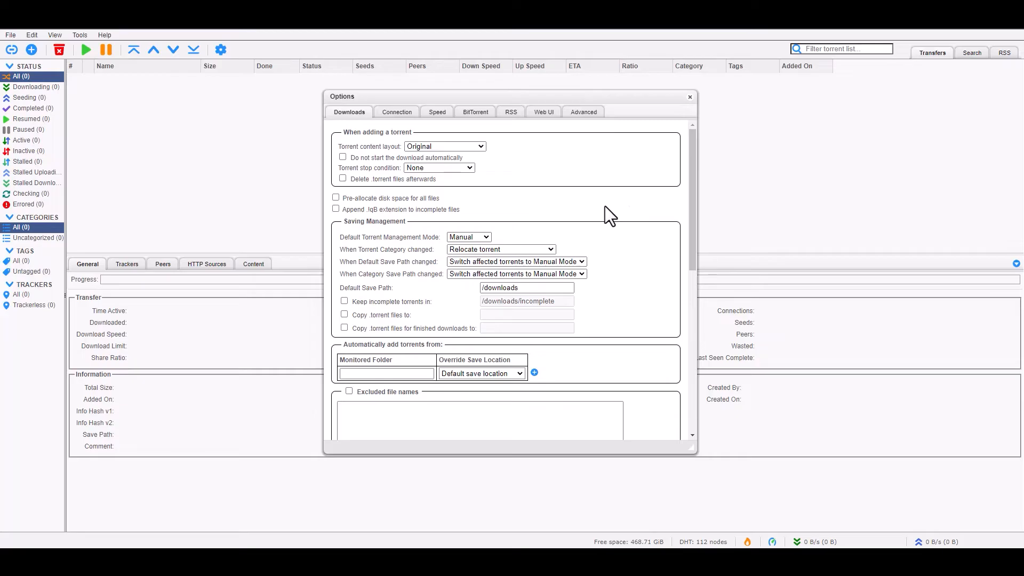
scroll(611, 205, "down", 3)
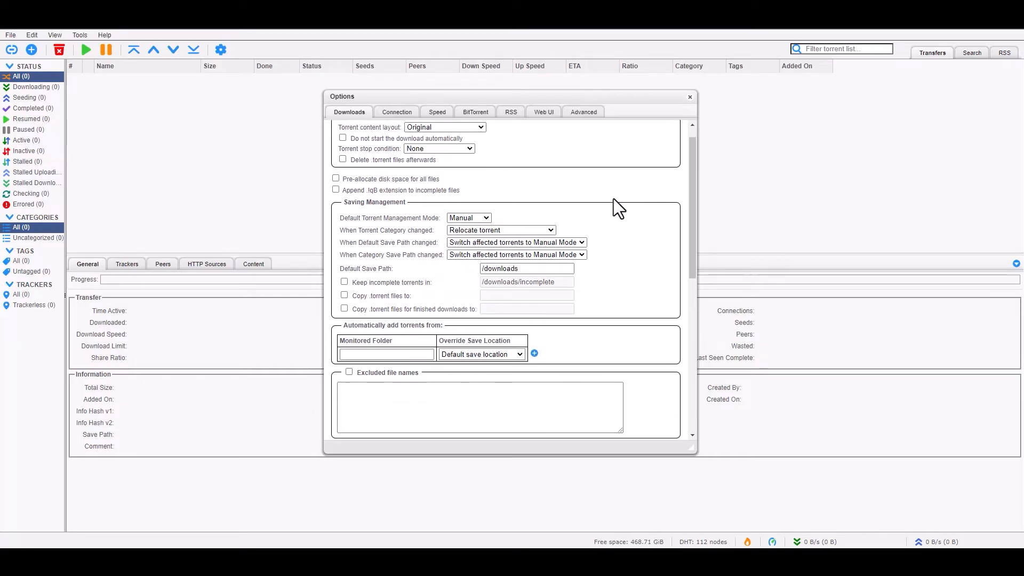
scroll(526, 235, "up", 3)
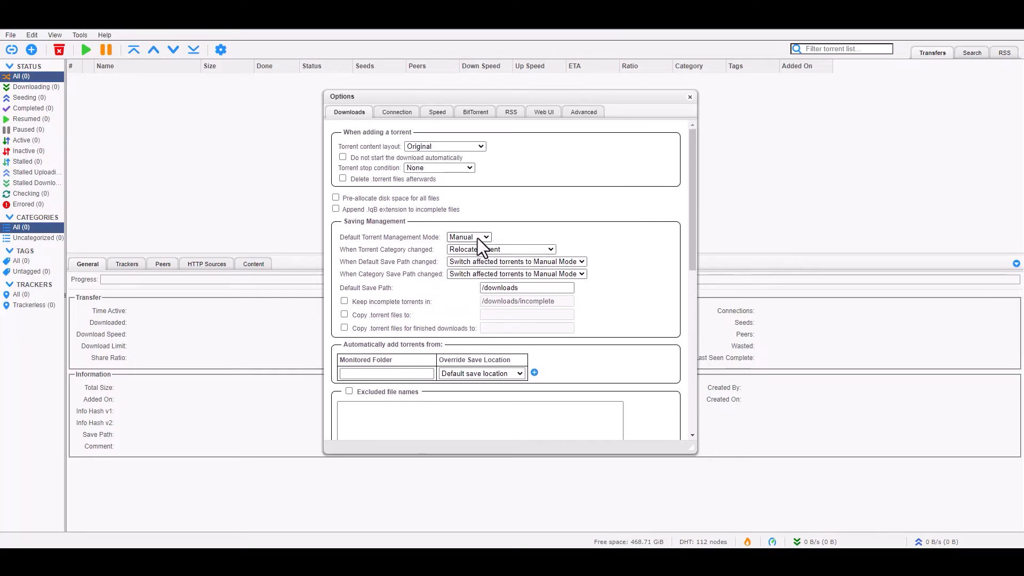
left_click(470, 256)
left_click(492, 249)
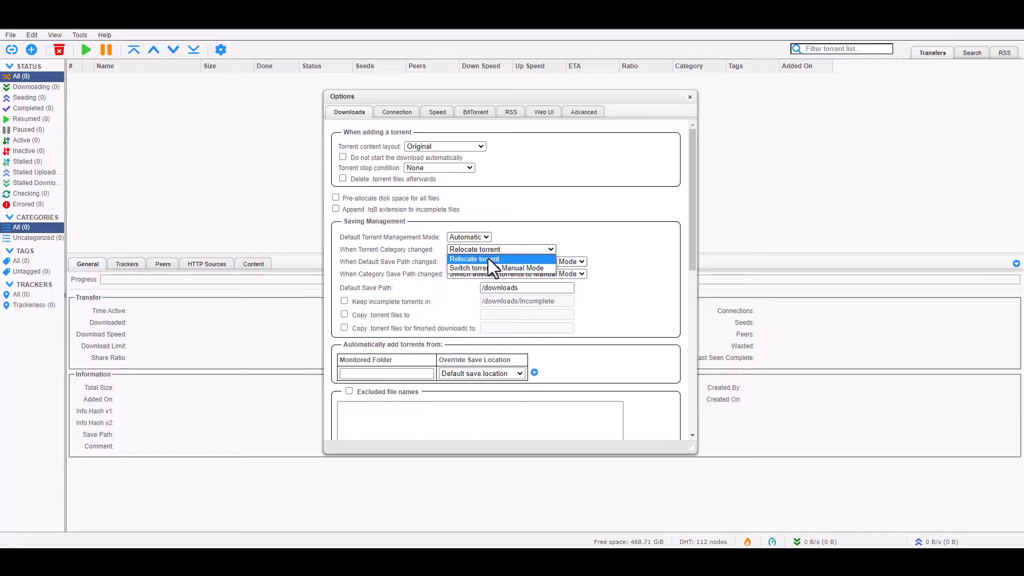
left_click(488, 259)
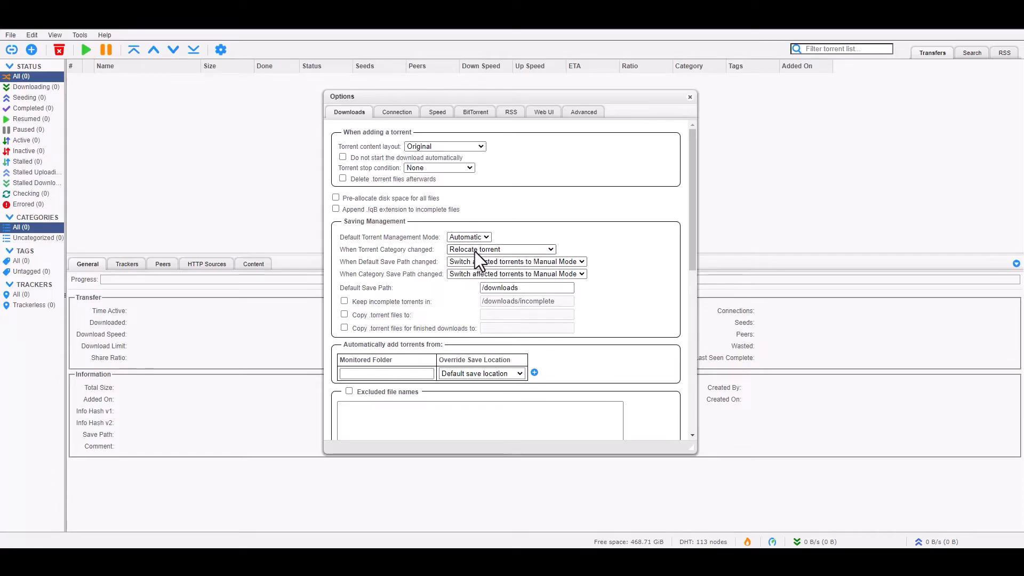
left_click(543, 261)
left_click(507, 271)
left_click(499, 276)
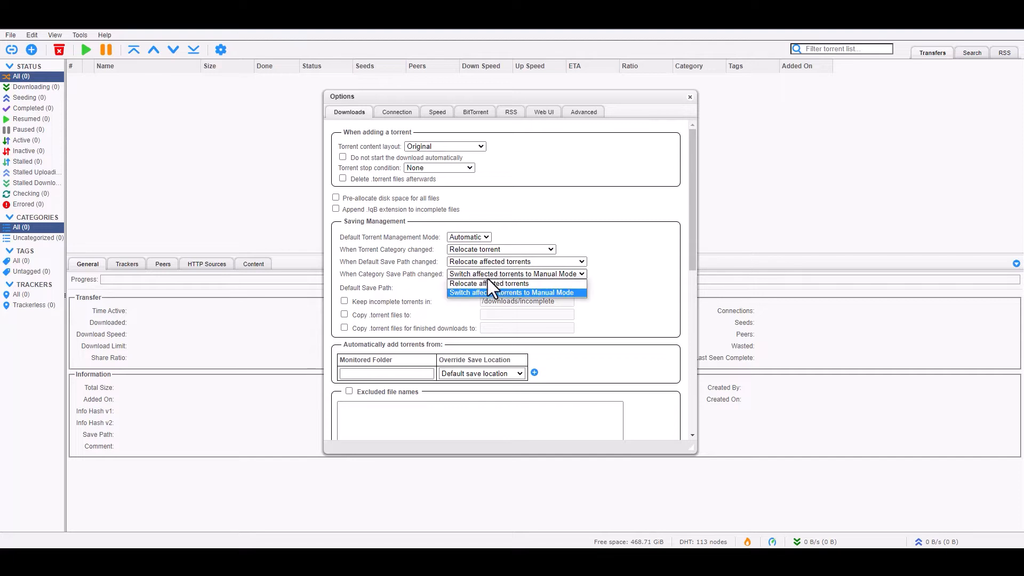
left_click(485, 284)
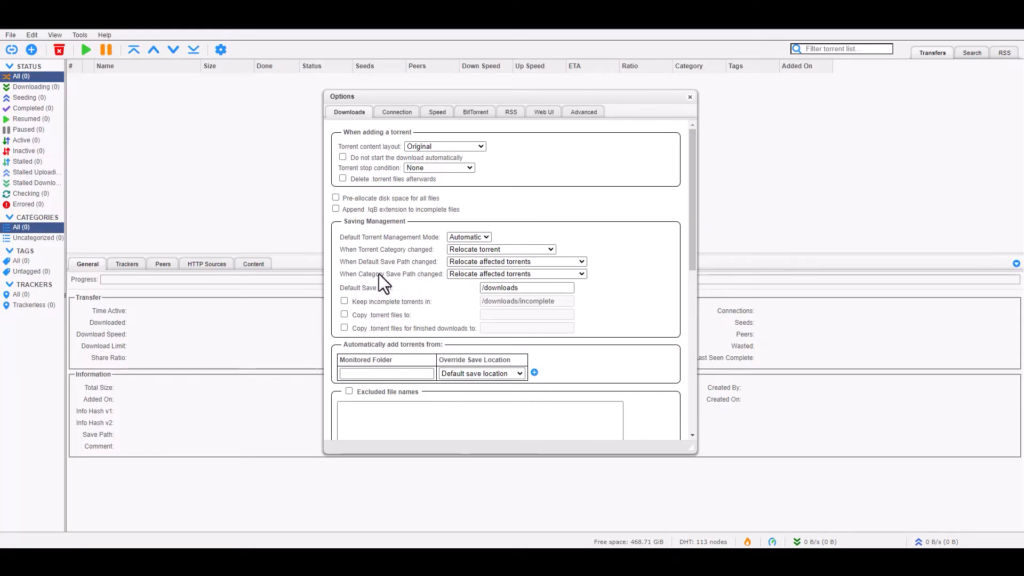
- Make the default save path /downloads/ and keep incomplete torrents in /incomplete/
scroll(427, 269, "down", 1)
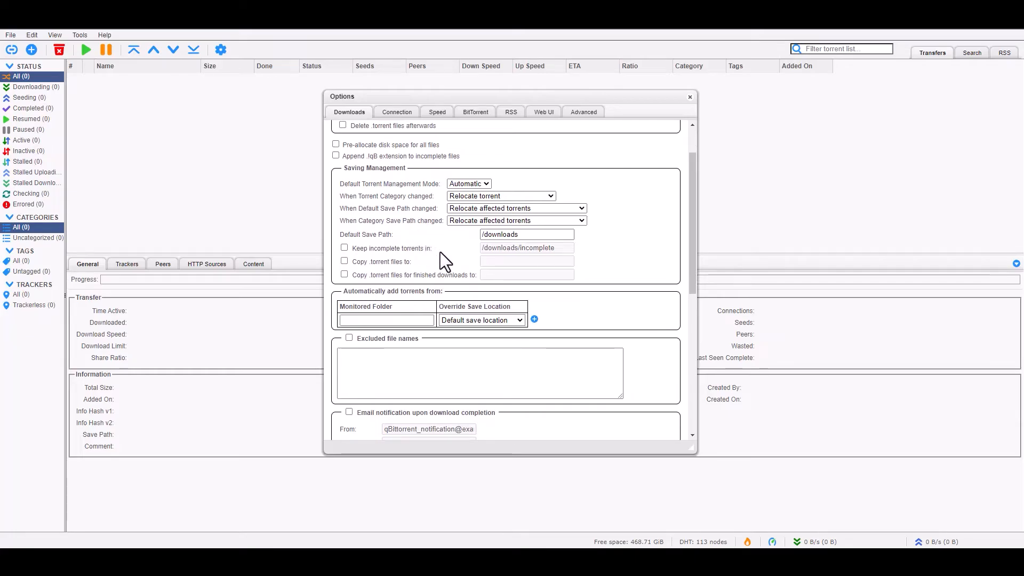
left_click(535, 235)
type("/")
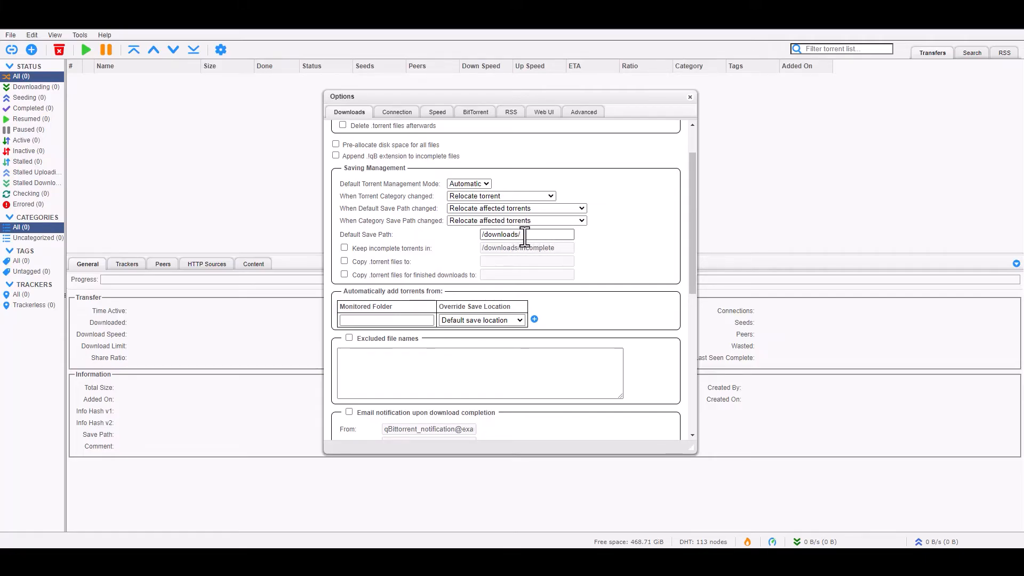
left_click_drag(528, 237, 430, 237)
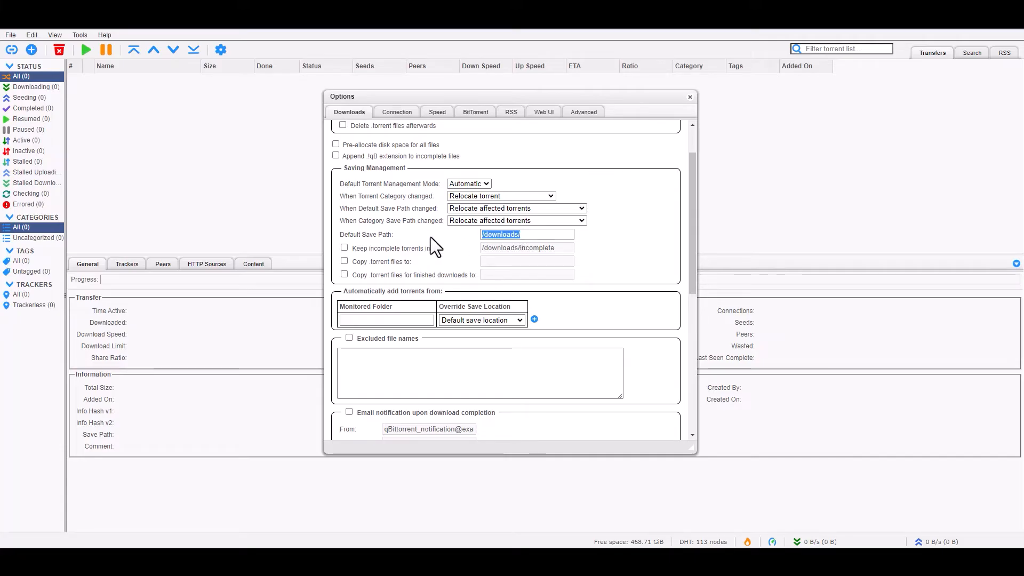
left_click(529, 233)
left_click(343, 249)
left_click_drag(519, 250, 430, 251)
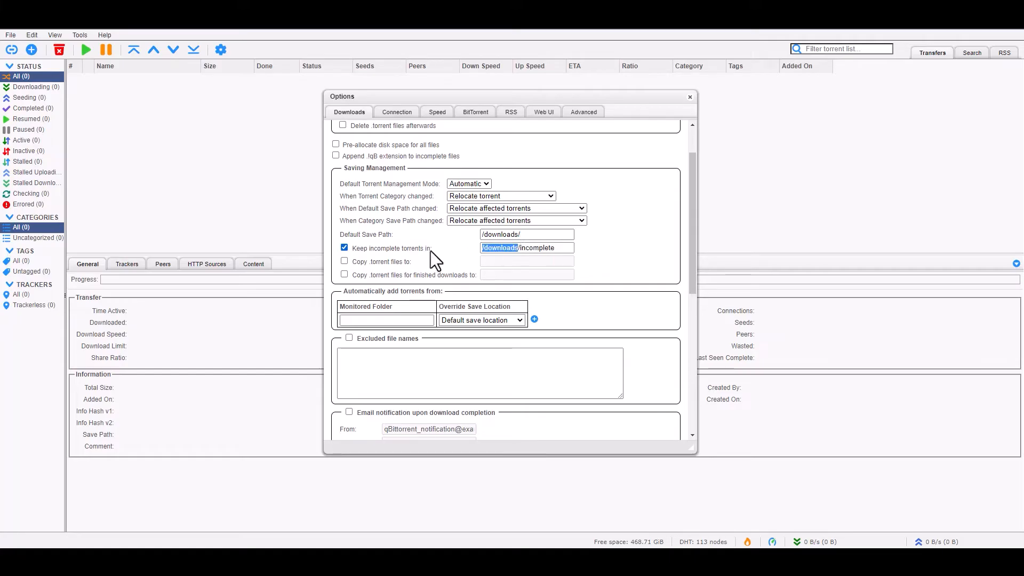
key("BackSpace")
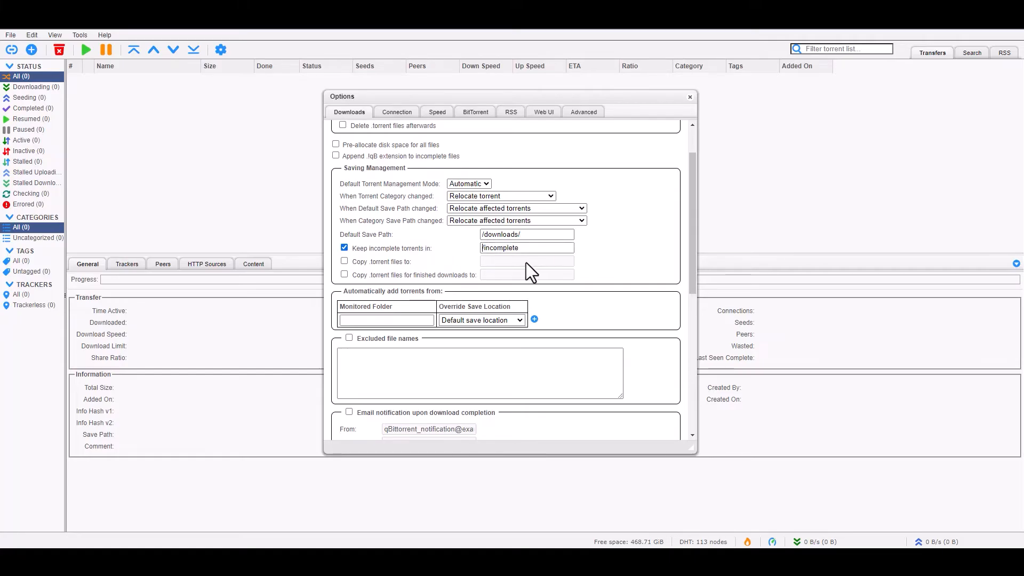
left_click(540, 248)
type("/")
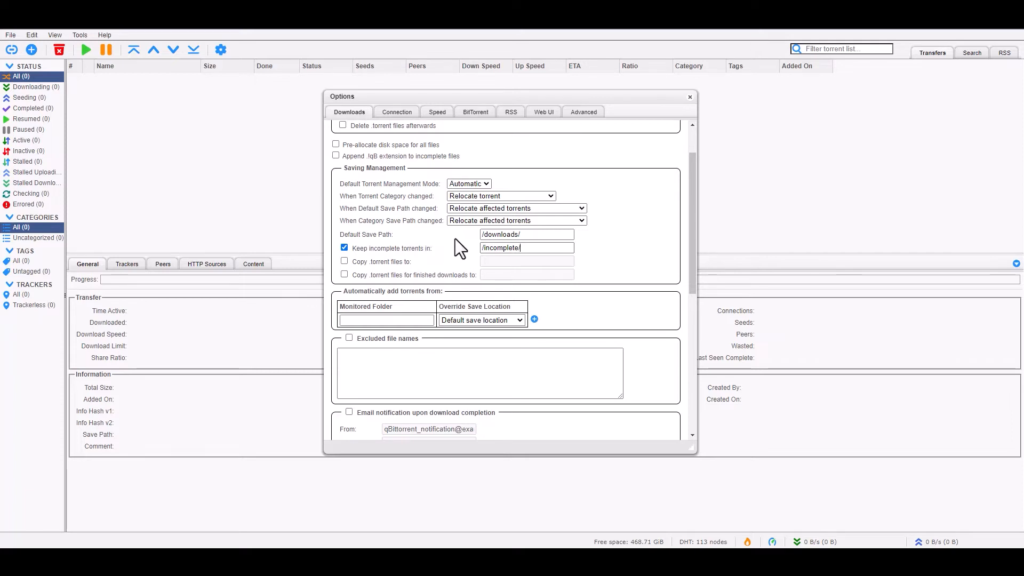
scroll(456, 239, "down", 1)
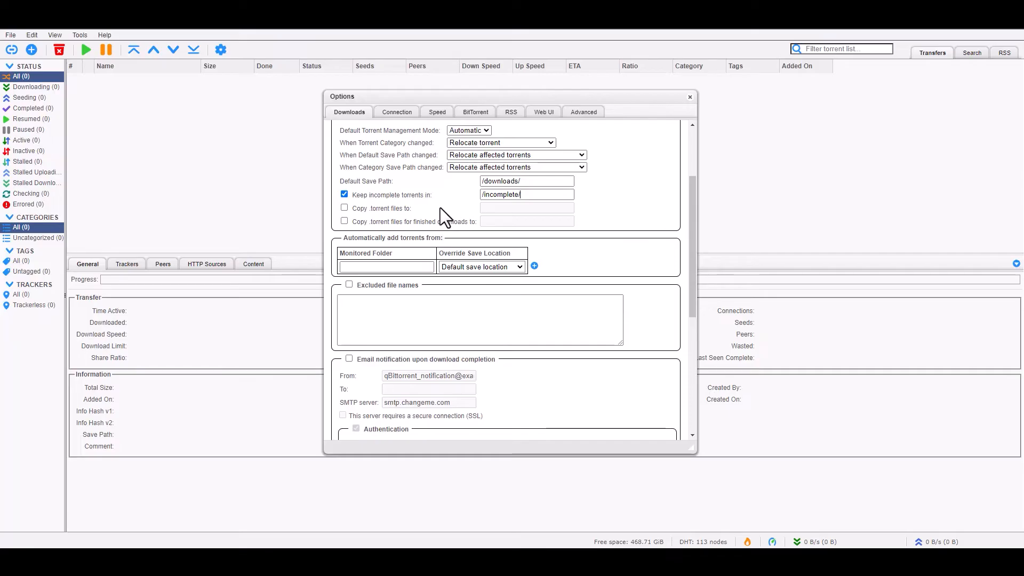
- Monitor /downloads and /torrents for new torrents, saving /torrents ones in their monitored folder
scroll(440, 206, "down", 1)
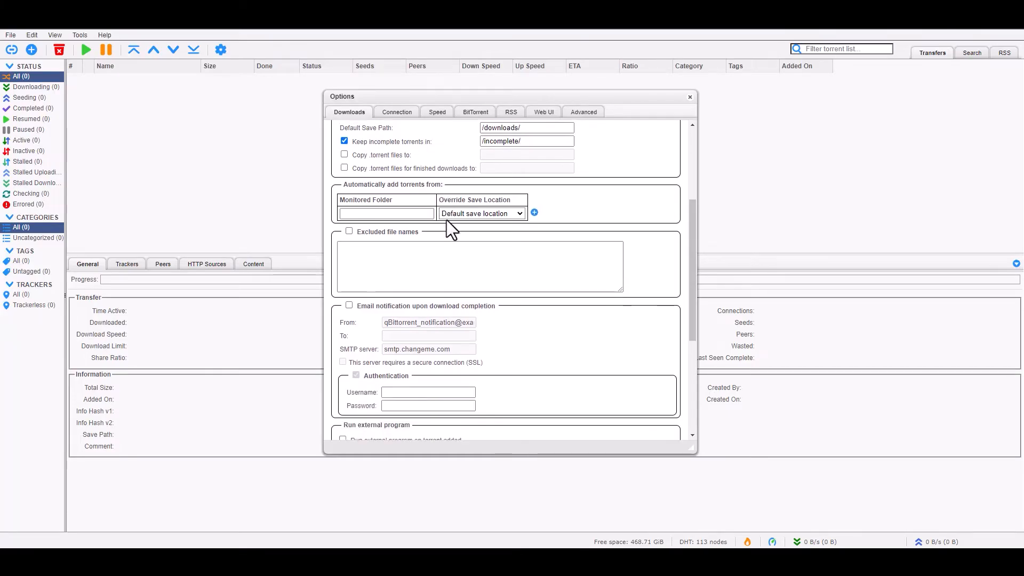
left_click(399, 213)
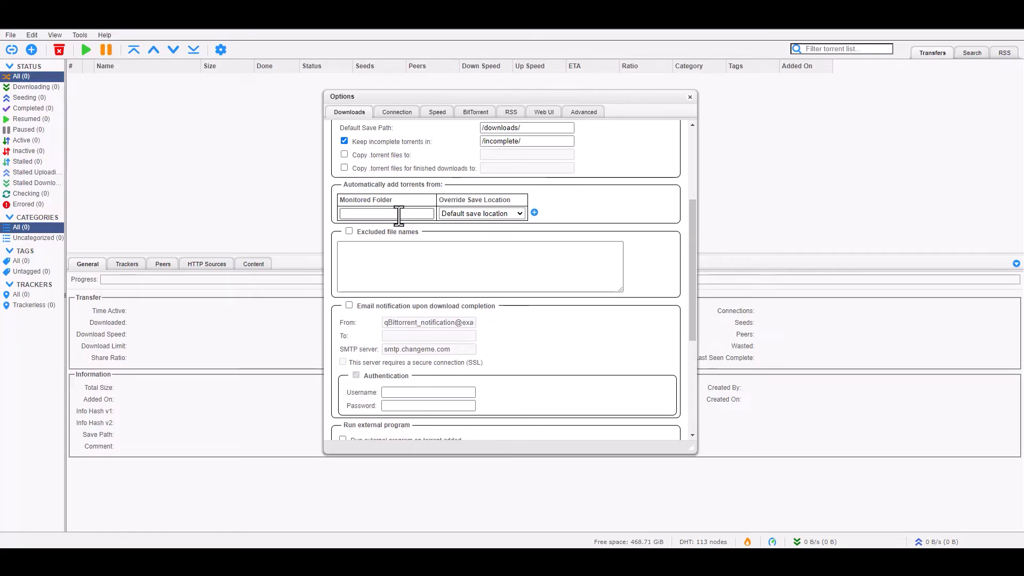
type("/downloands")
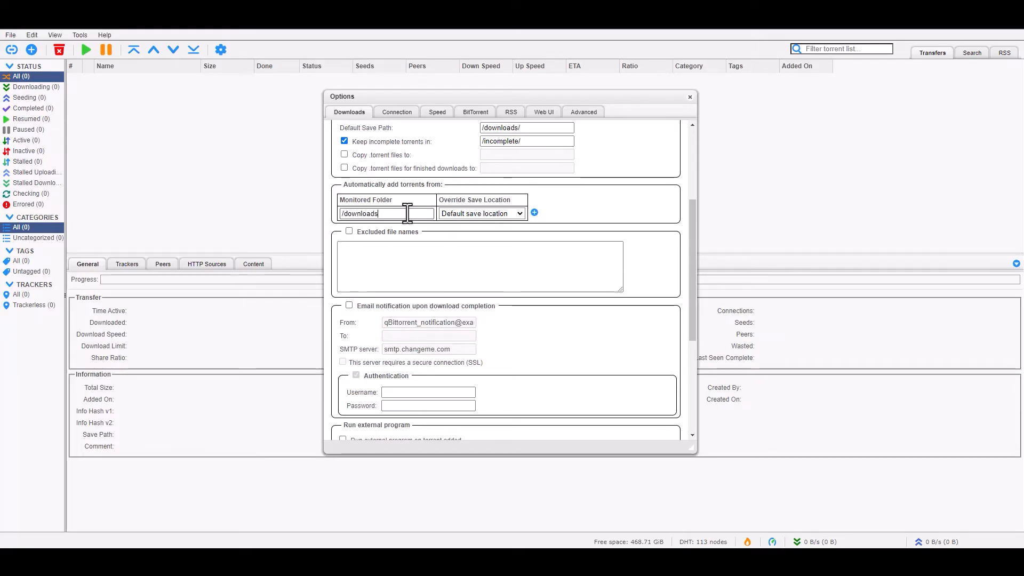
left_click(535, 213)
left_click(487, 227)
left_click(479, 237)
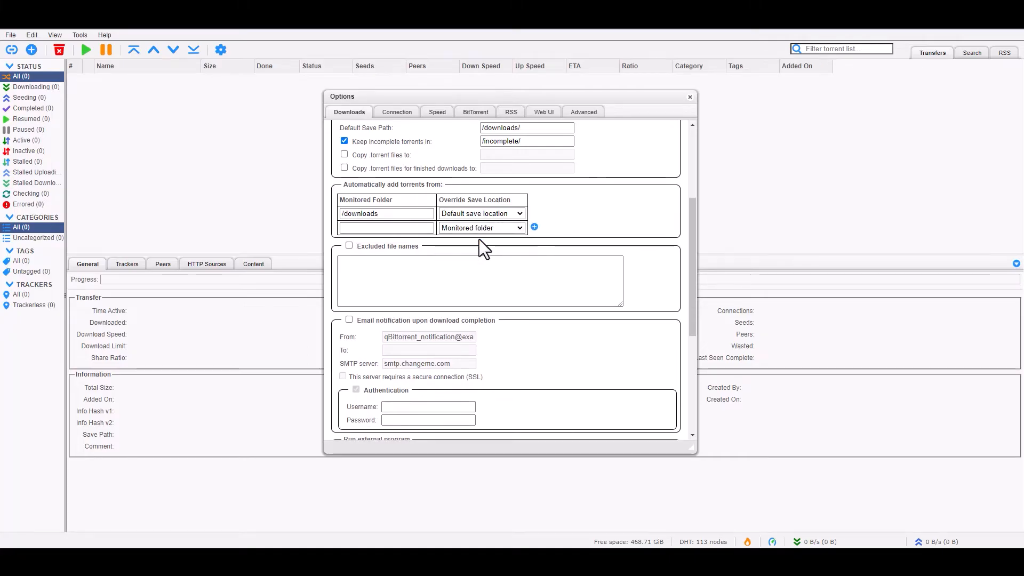
left_click(420, 230)
type("/torrents")
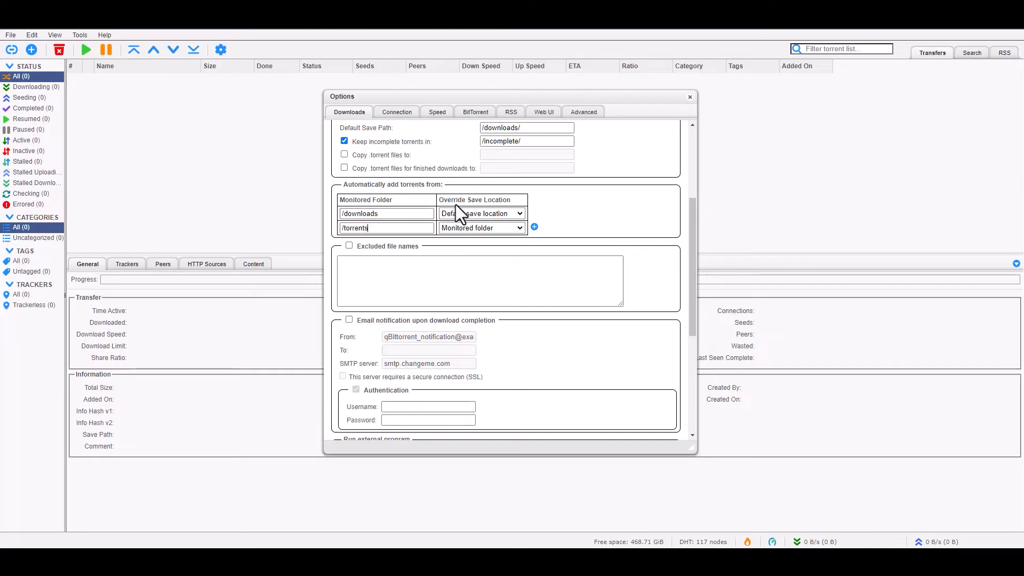
- Save the download options
scroll(507, 239, "down", 1)
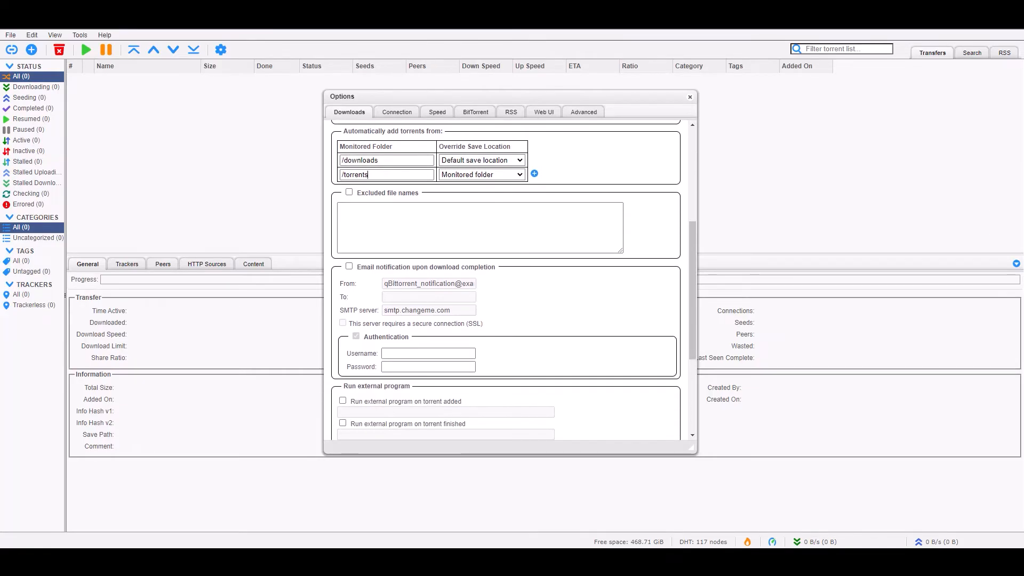
scroll(529, 325, "down", 3)
scroll(533, 325, "up", 7)
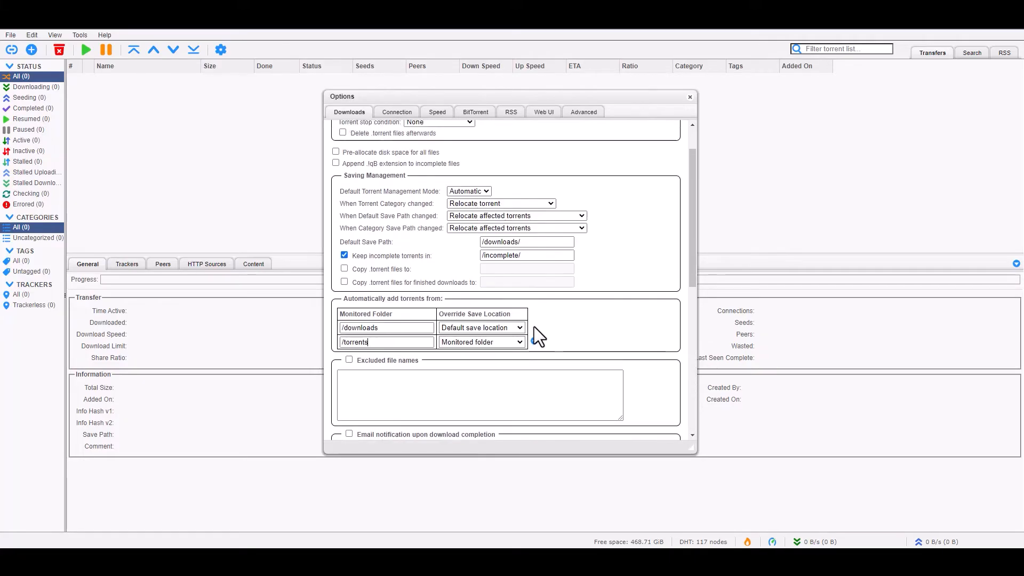
scroll(544, 336, "down", 5)
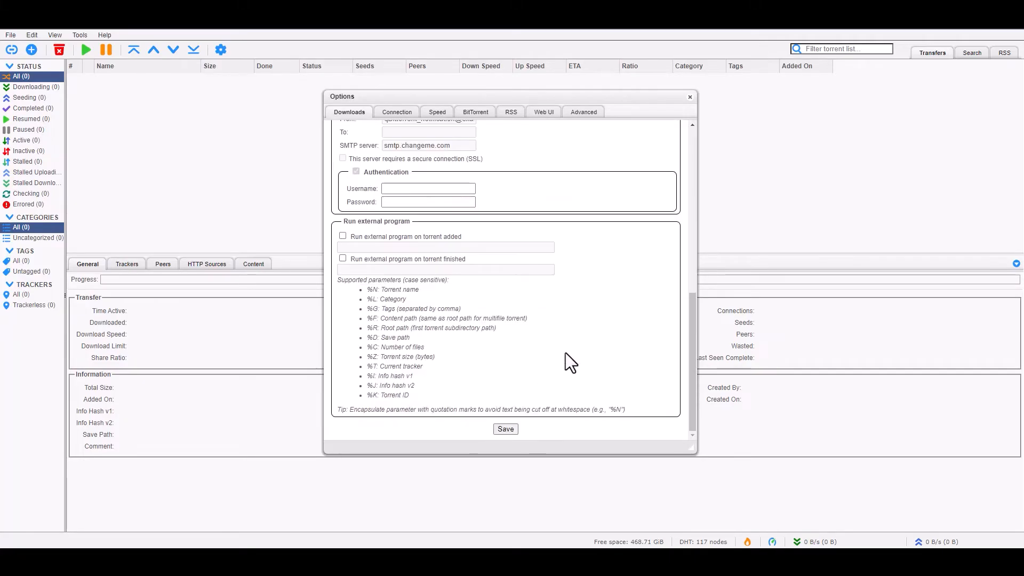
left_click(506, 428)
left_click(221, 50)
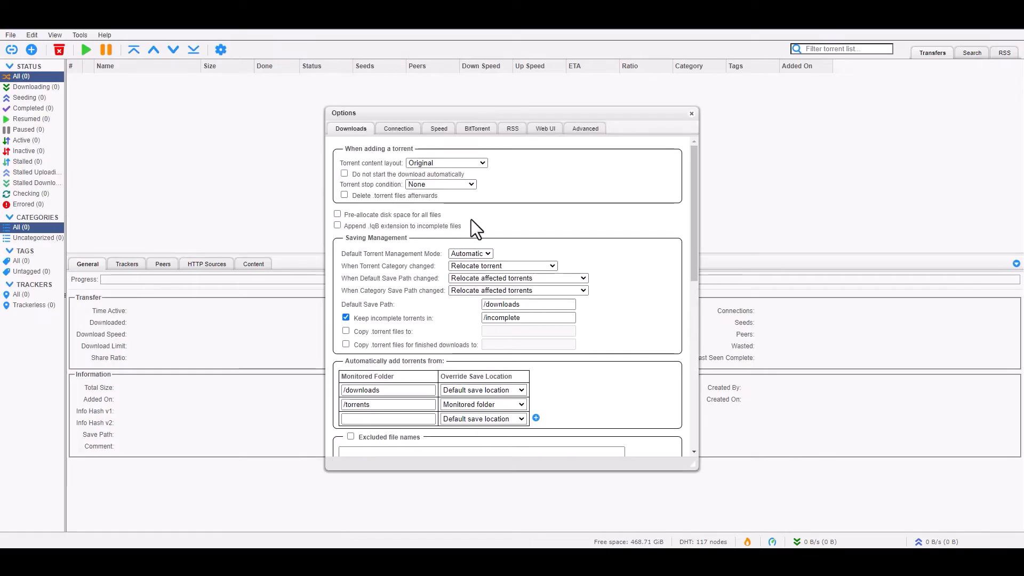
- On the Connection page, keep the TCP and µTP protocol and listening port 6881
left_click(398, 129)
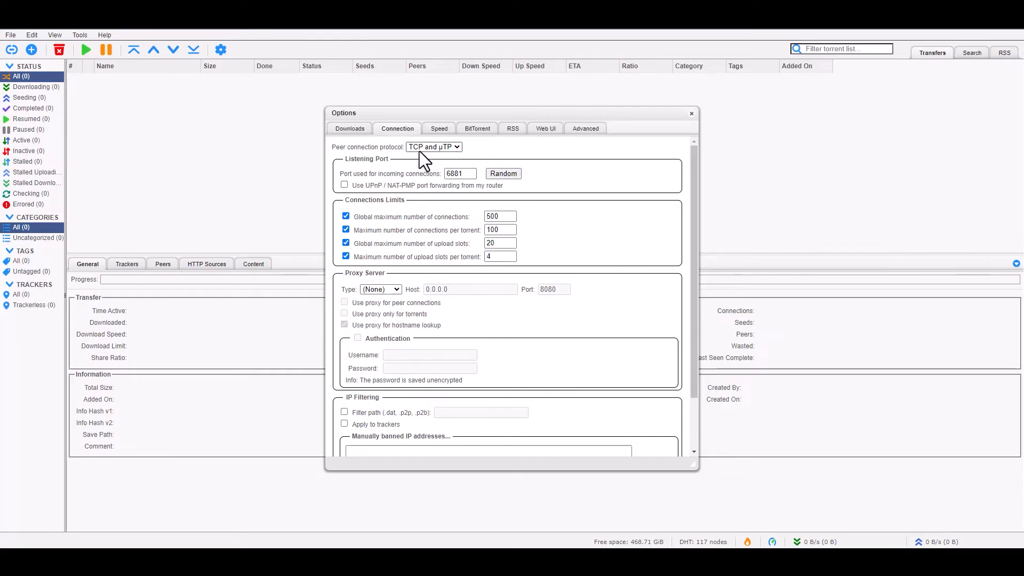
left_click(458, 147)
left_click(517, 150)
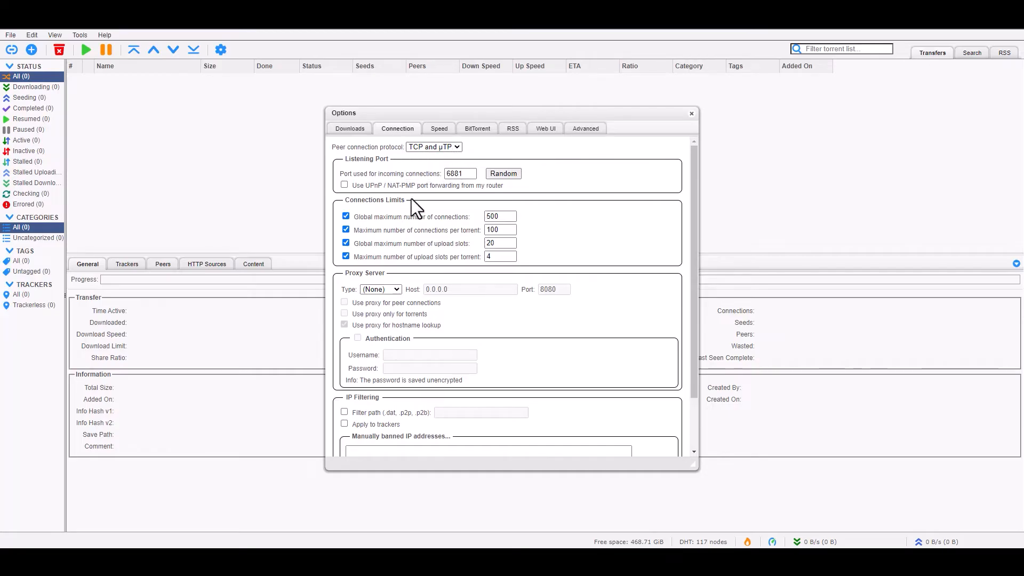
double_click(460, 173)
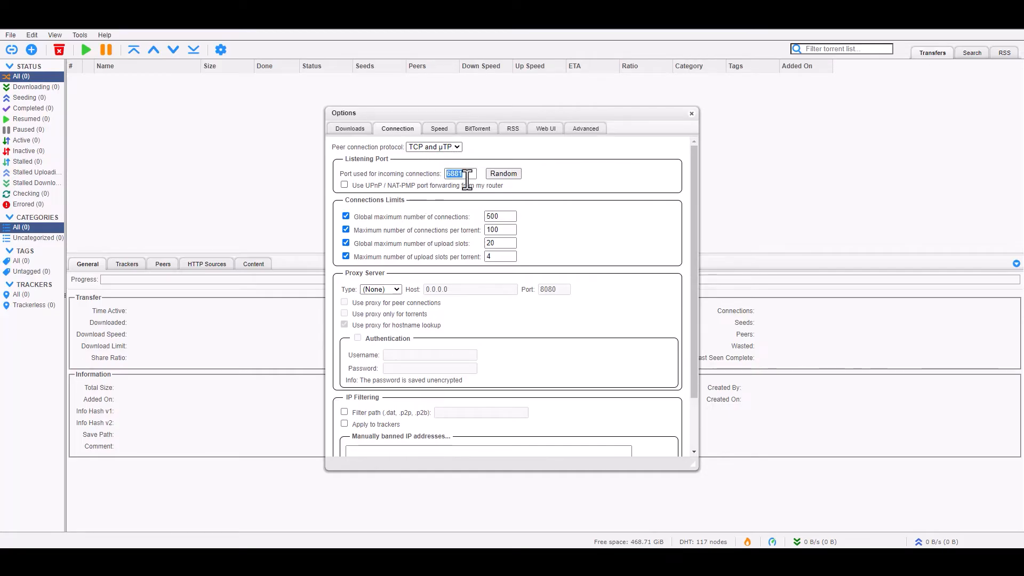
left_click(468, 174)
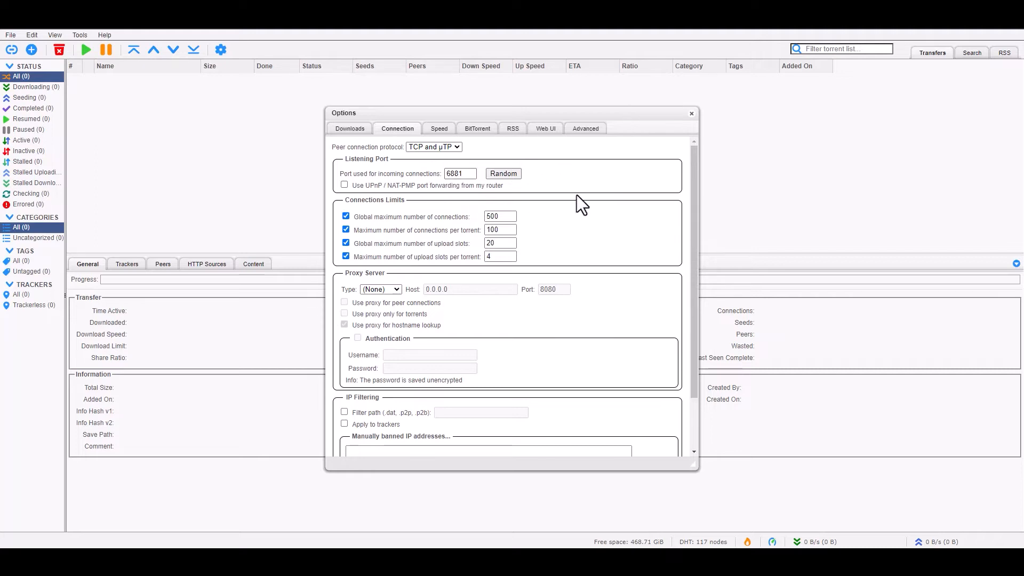
scroll(575, 188, "down", 1)
scroll(576, 186, "up", 1)
- Set global maximum connections to 1000 and per-torrent upload slots to 5, then save
double_click(493, 217)
type("1000")
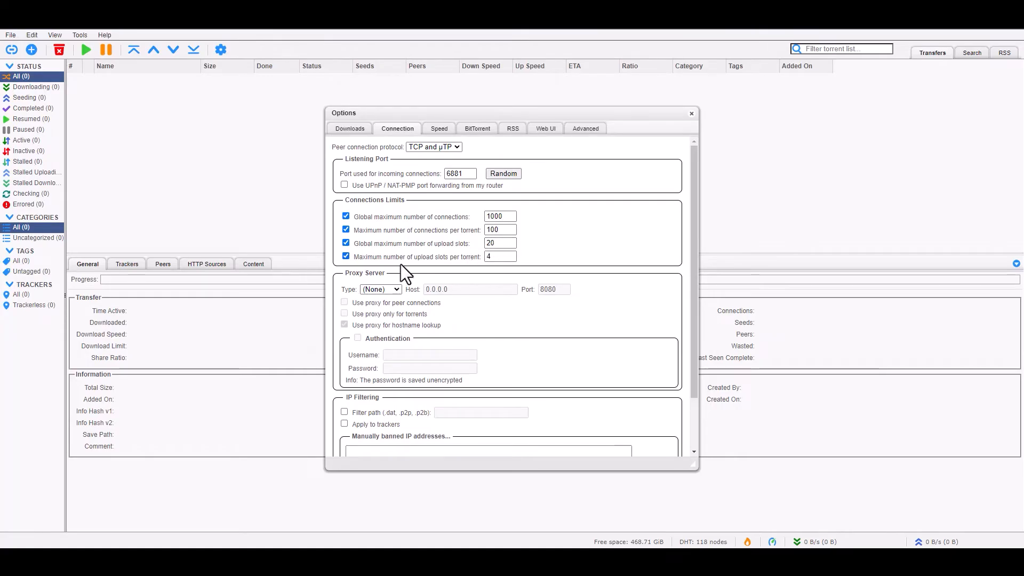
double_click(498, 257)
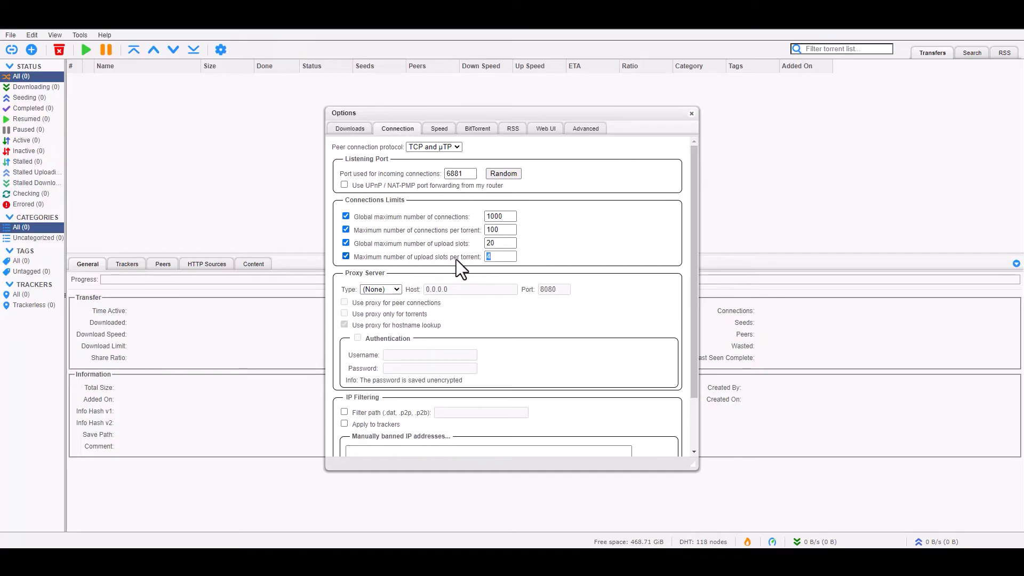
type("5")
scroll(491, 286, "down", 2)
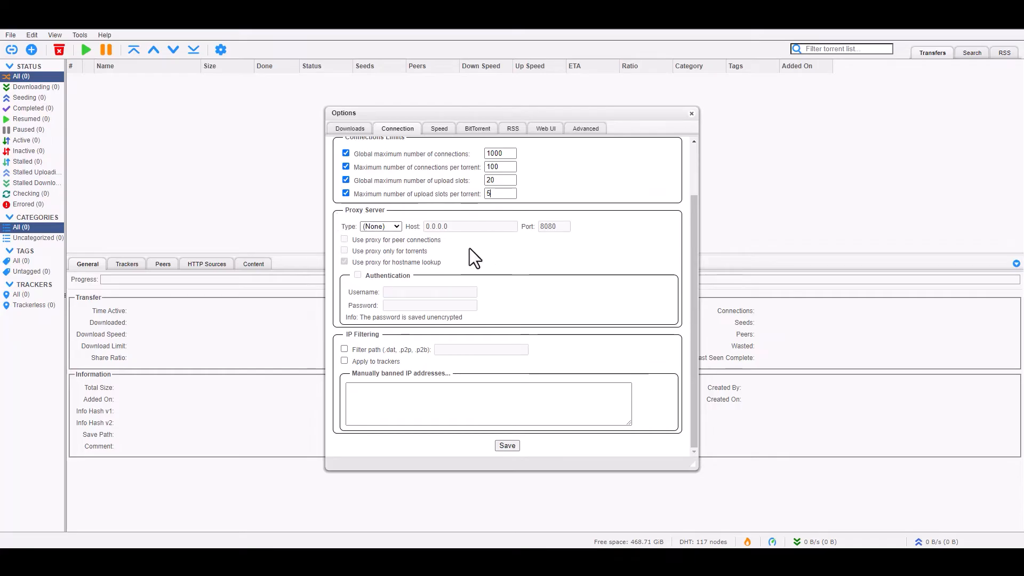
left_click(507, 446)
left_click(220, 50)
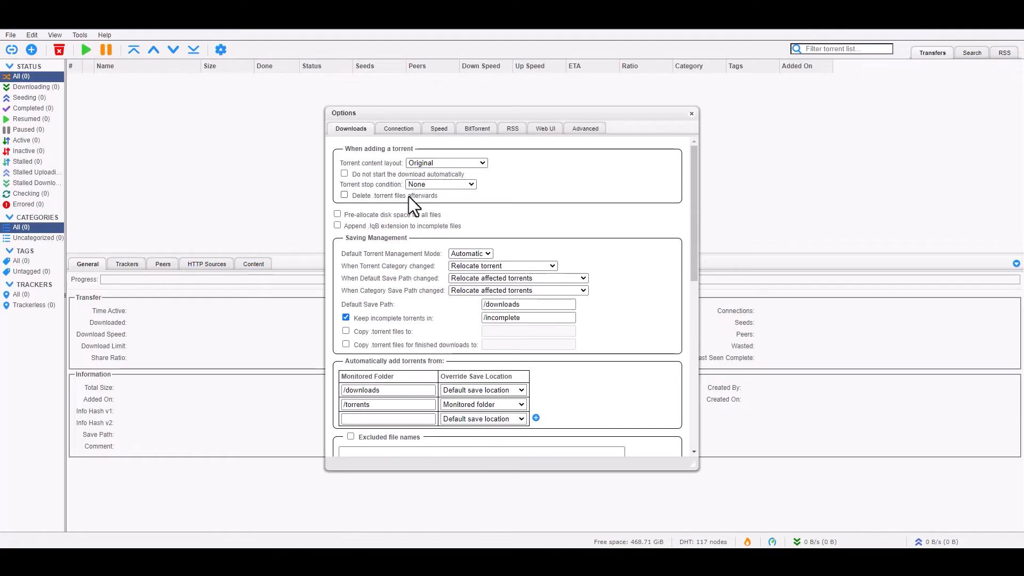
- On the Speed page, set global upload to 200 KiB/s, keep download at 0, and save
left_click(440, 130)
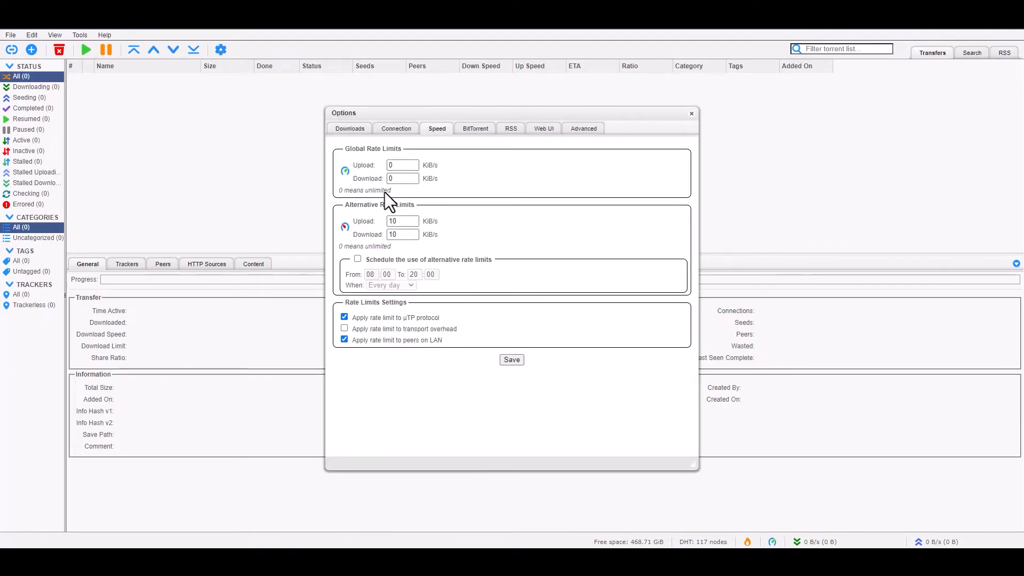
double_click(397, 166)
type("200")
double_click(394, 178)
left_click(538, 174)
left_click(515, 363)
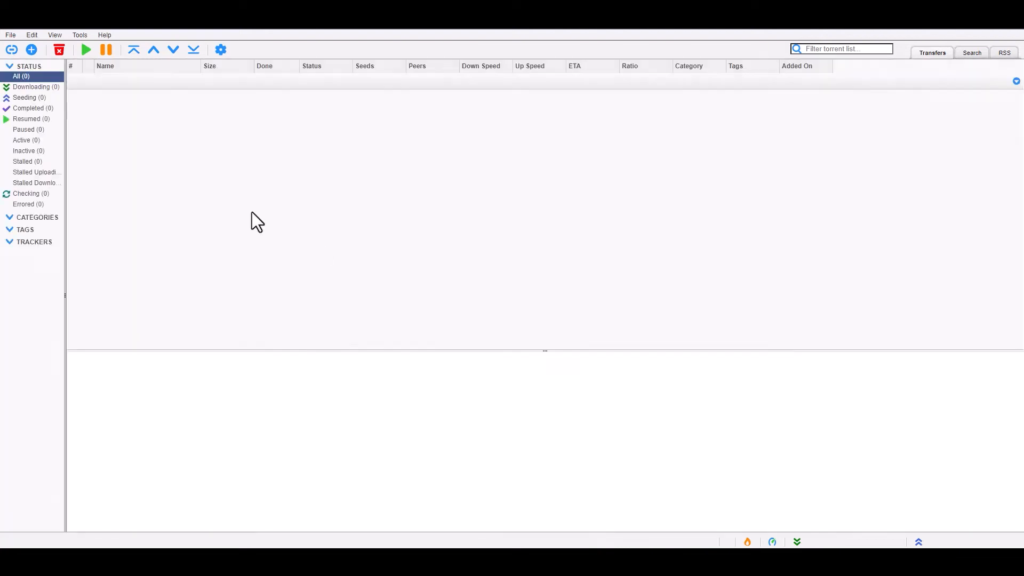
left_click(221, 50)
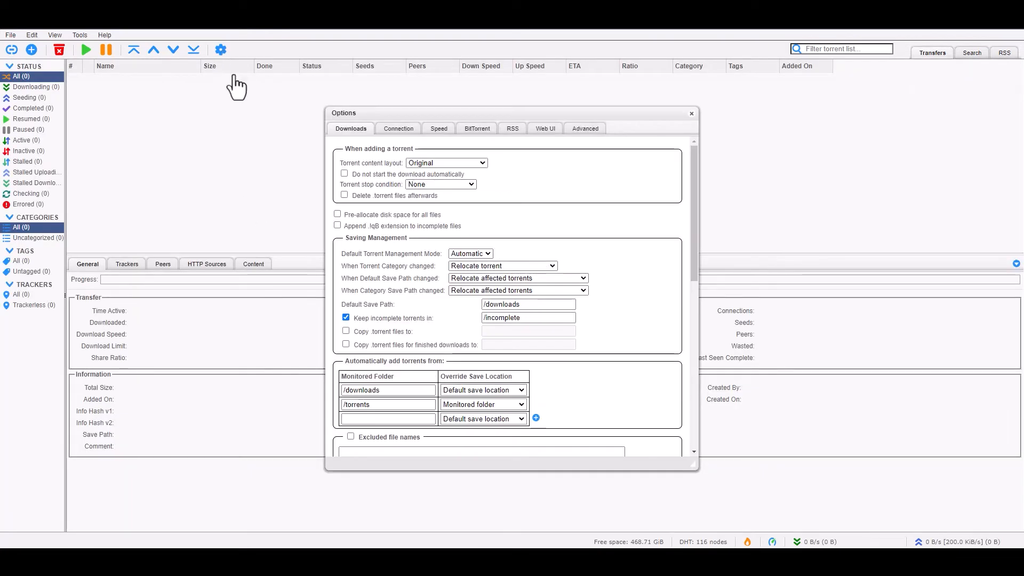
- Enable auto-adding udp://tracker.opentrackr.org:1337/announce to new downloads in BitTorrent options and save
left_click(491, 131)
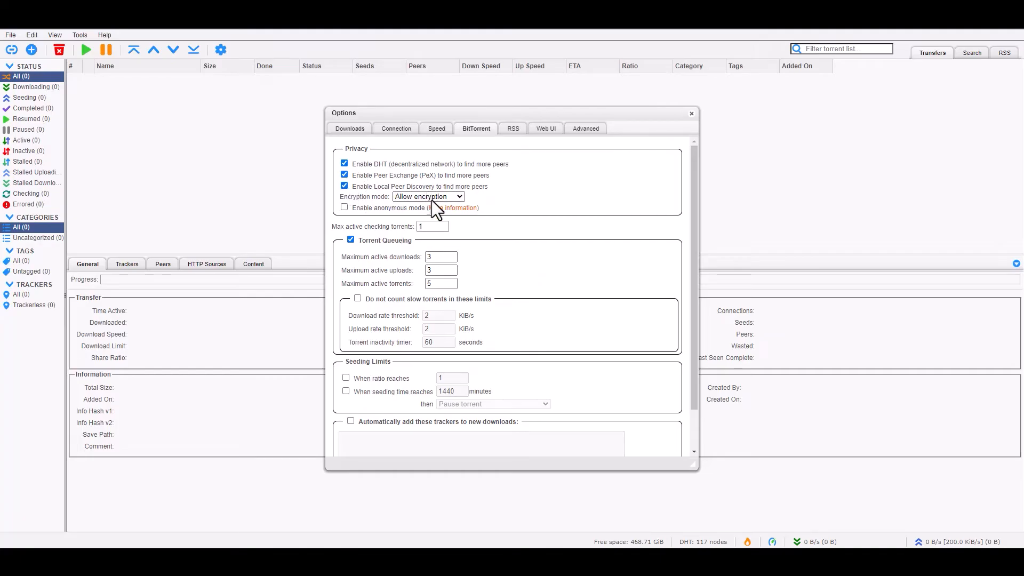
scroll(552, 226, "down", 2)
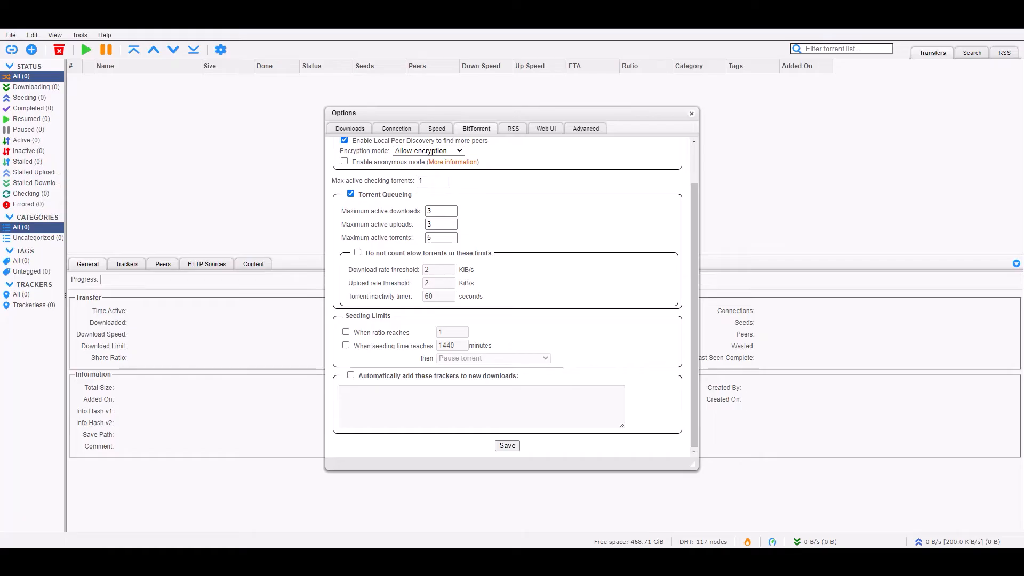
left_click(351, 375)
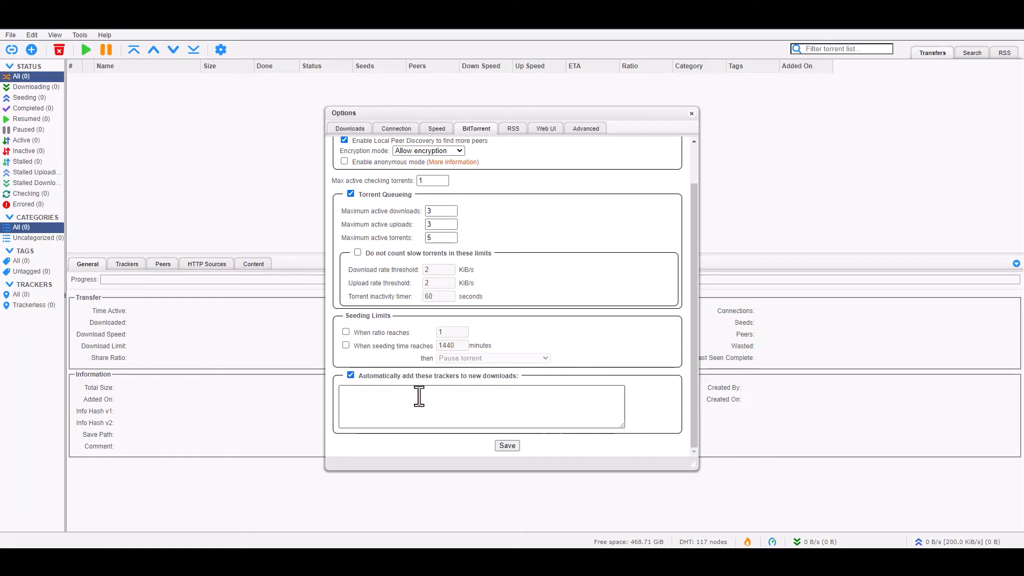
left_click(475, 411)
type("udp://tracker.opentrackr.org:1337/announce")
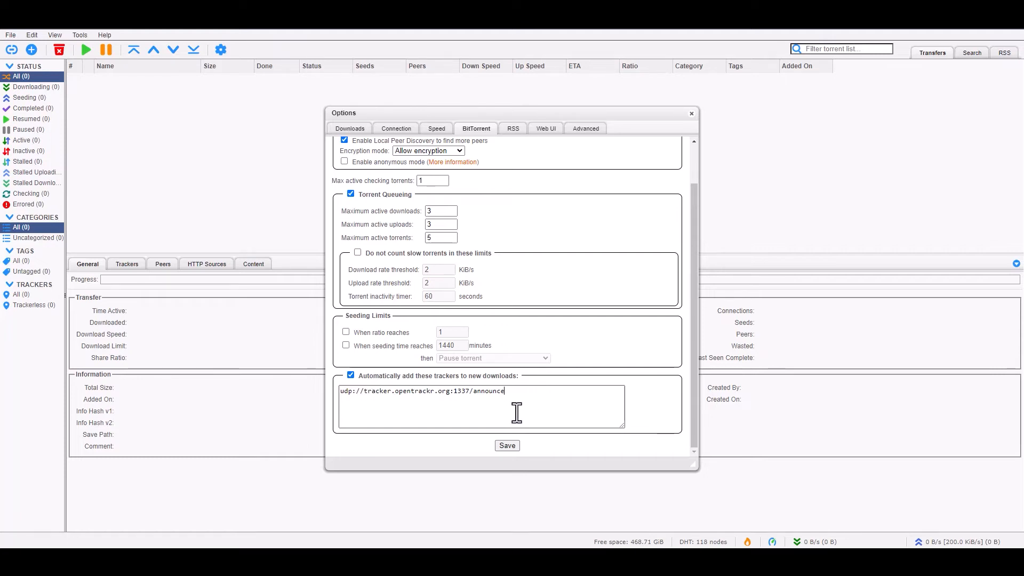
left_click(509, 446)
left_click(221, 50)
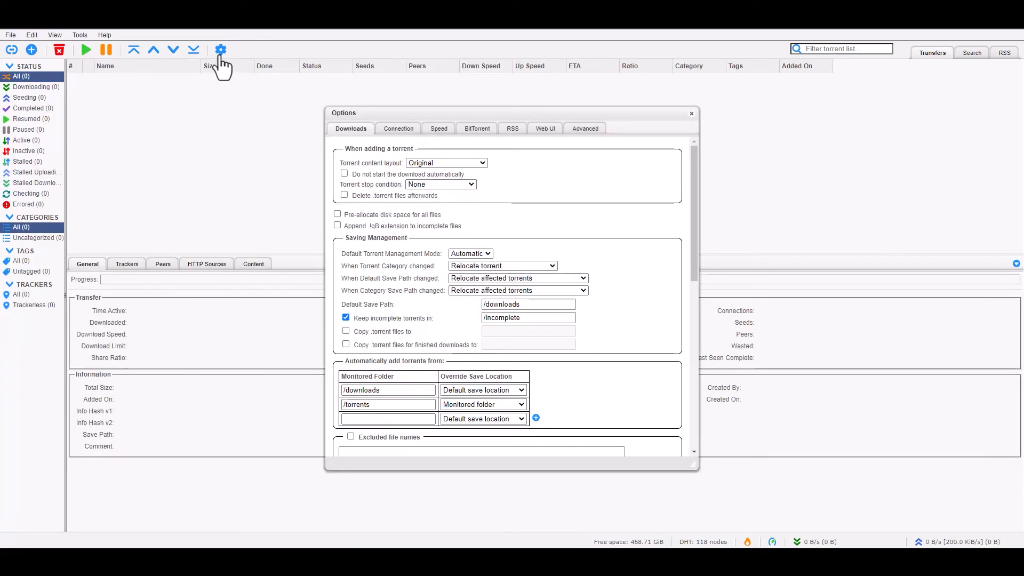
- Replace the Web UI login username and password on the Web UI settings page
left_click(511, 129)
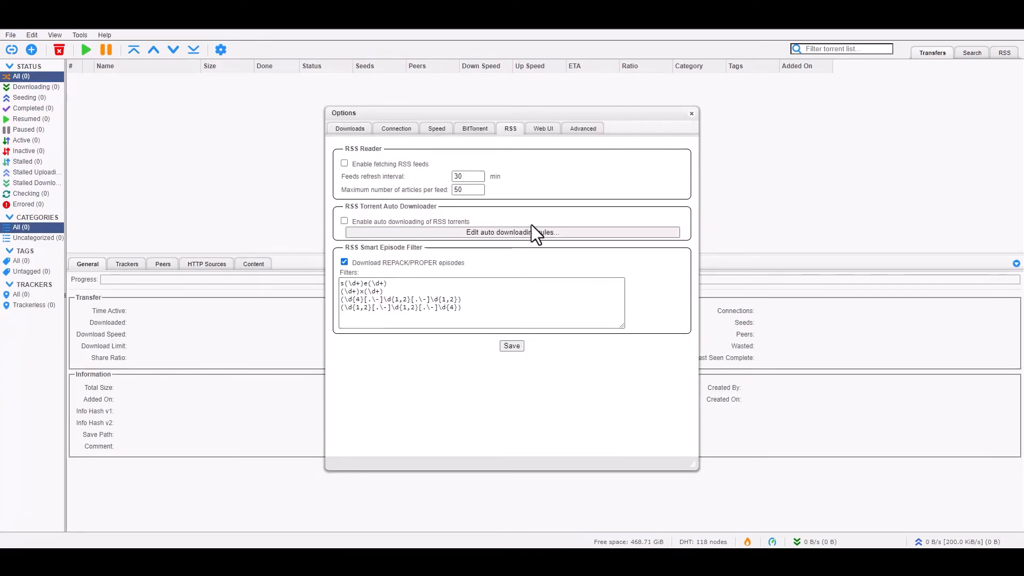
left_click(544, 129)
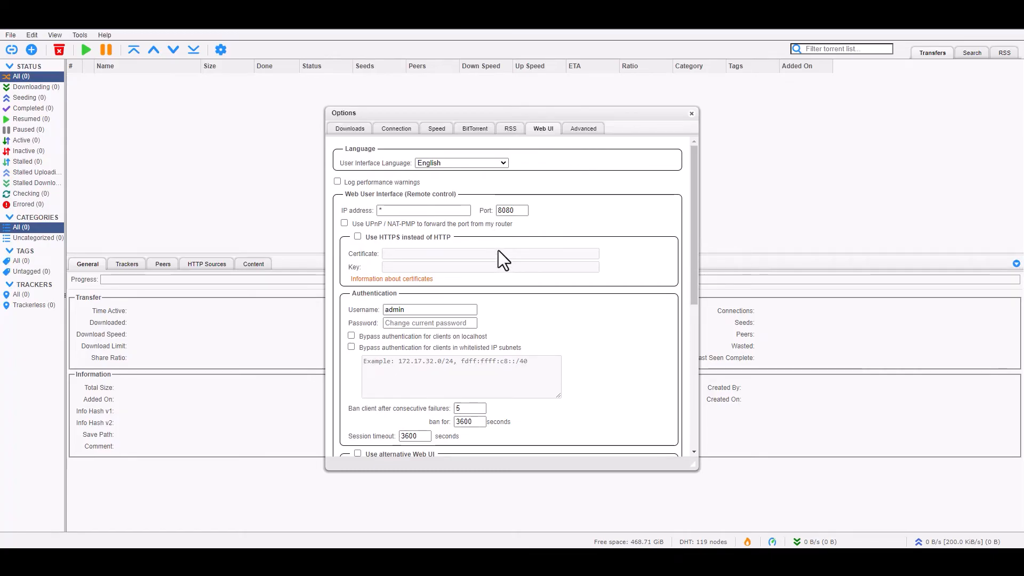
scroll(498, 251, "down", 1)
left_click_drag(422, 256, 294, 246)
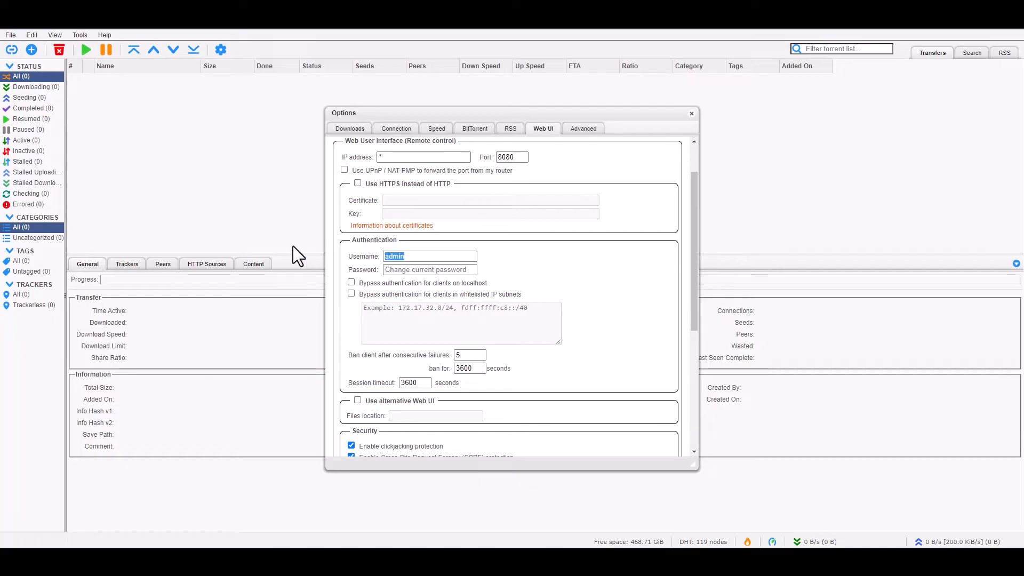
type("qbitttore")
key("BackSpace")
key("BackSpace")
key("BackSpace")
key("BackSpace")
type("orr")
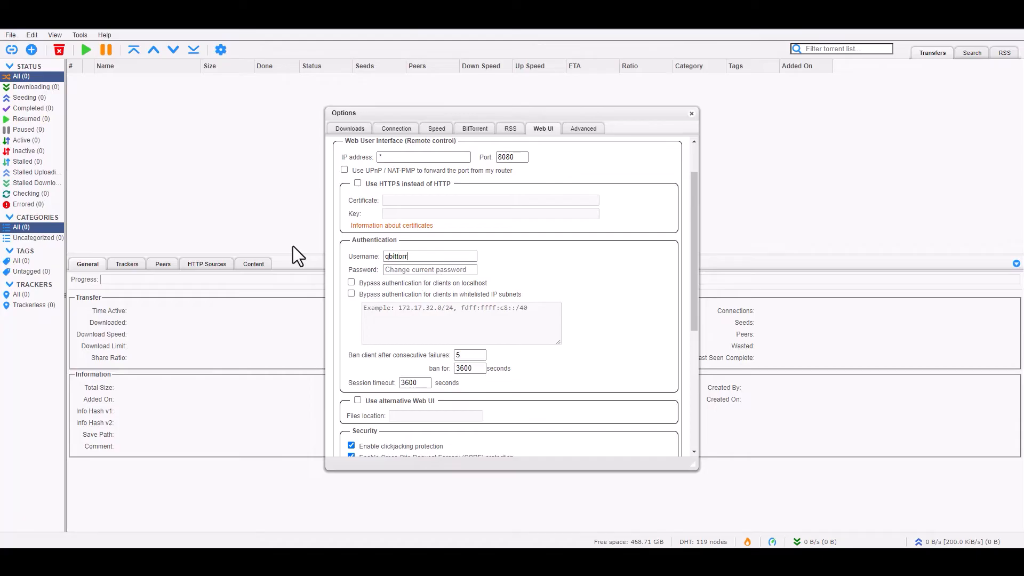
type("ent**********")
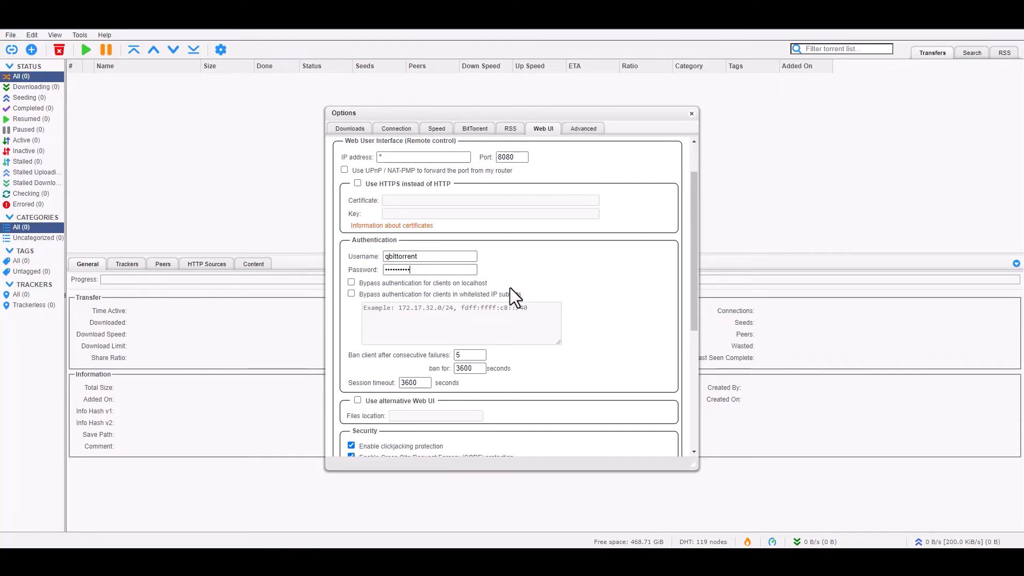
scroll(570, 262, "down", 1)
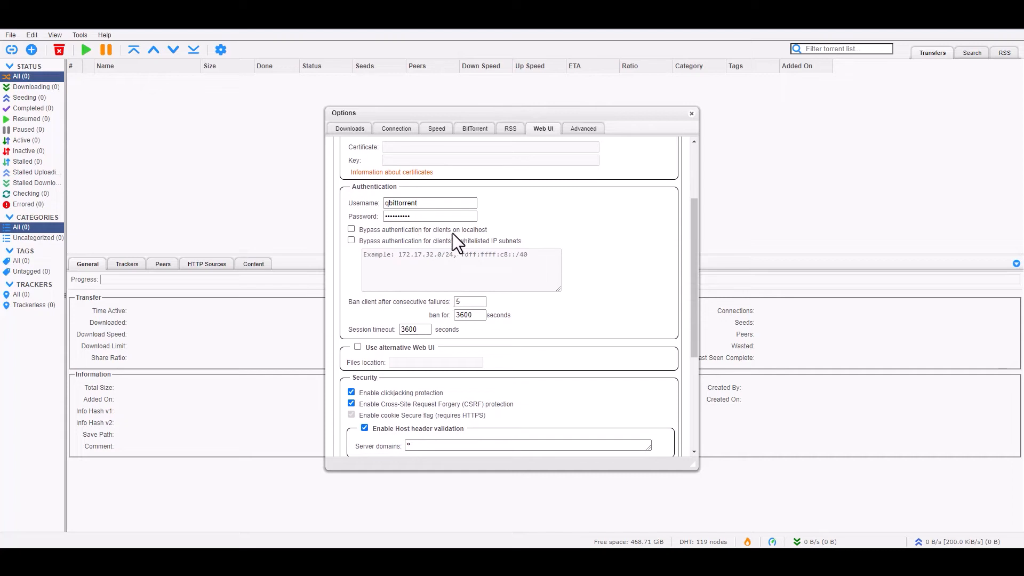
- Leave the whitelisted-subnet login bypass off and save the Web UI settings
left_click(351, 241)
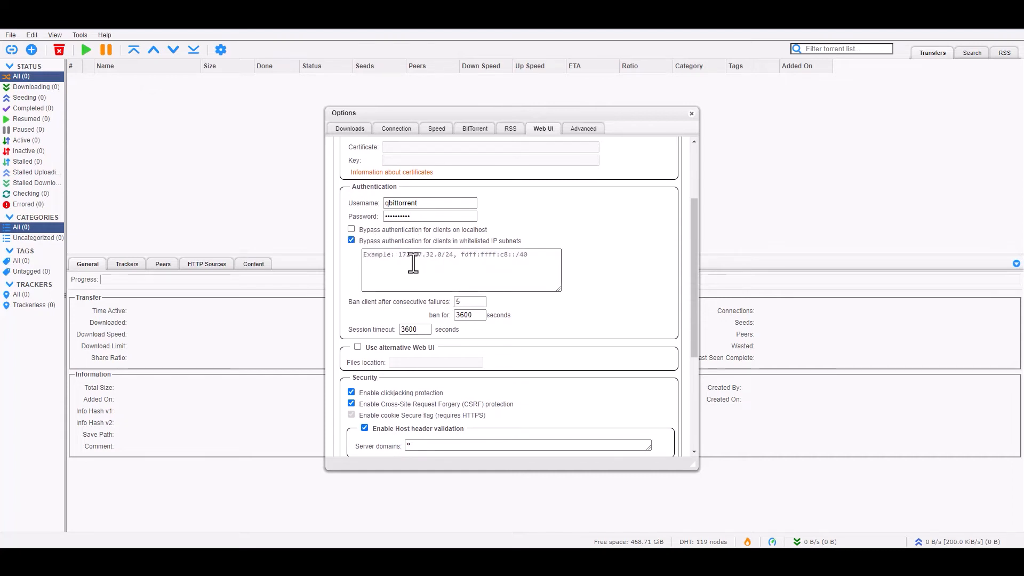
left_click(351, 240)
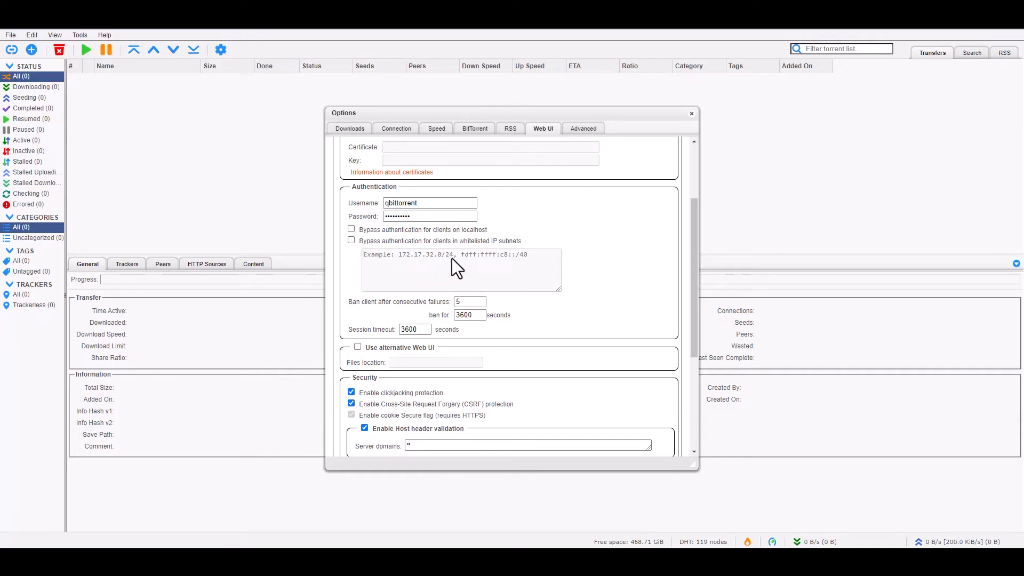
scroll(552, 262, "down", 2)
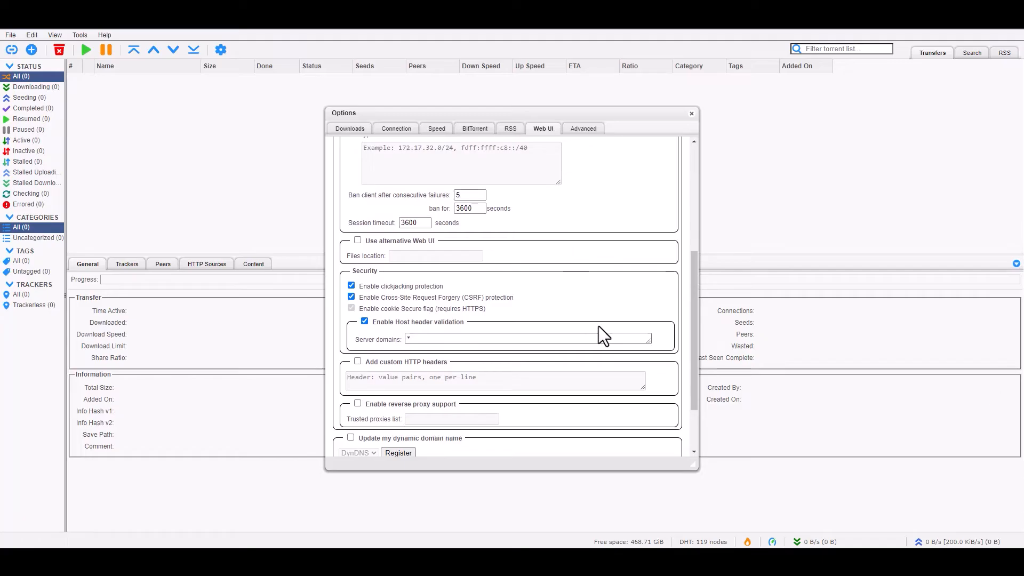
scroll(535, 290, "down", 1)
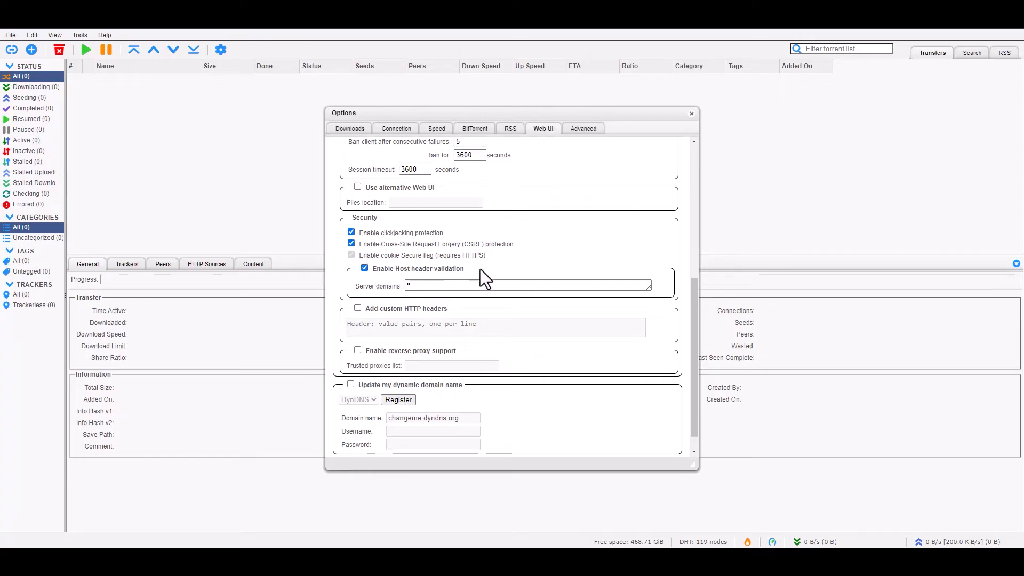
scroll(511, 274, "down", 1)
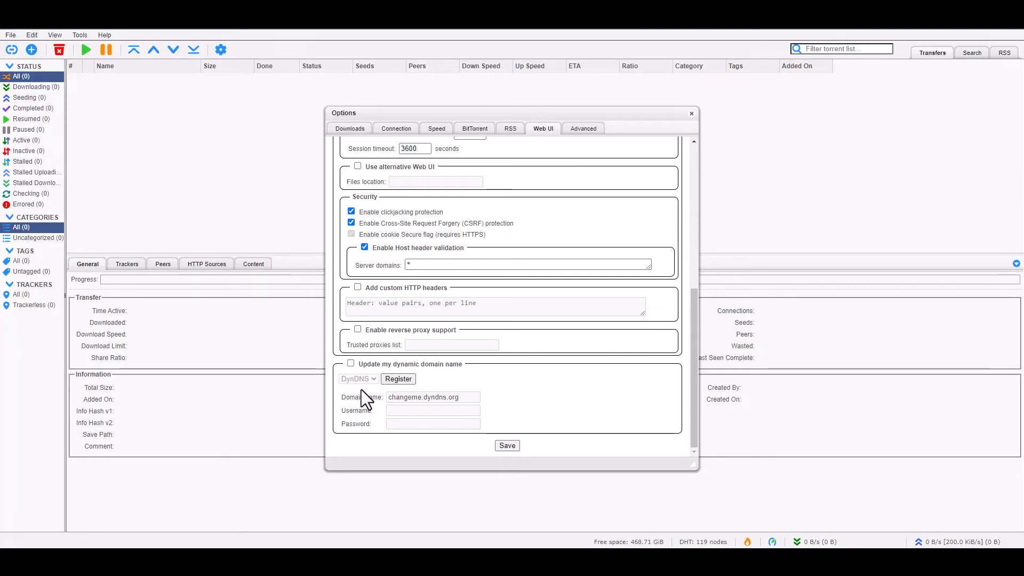
left_click(511, 446)
- Reopen Options and look over the Advanced settings page
left_click(221, 50)
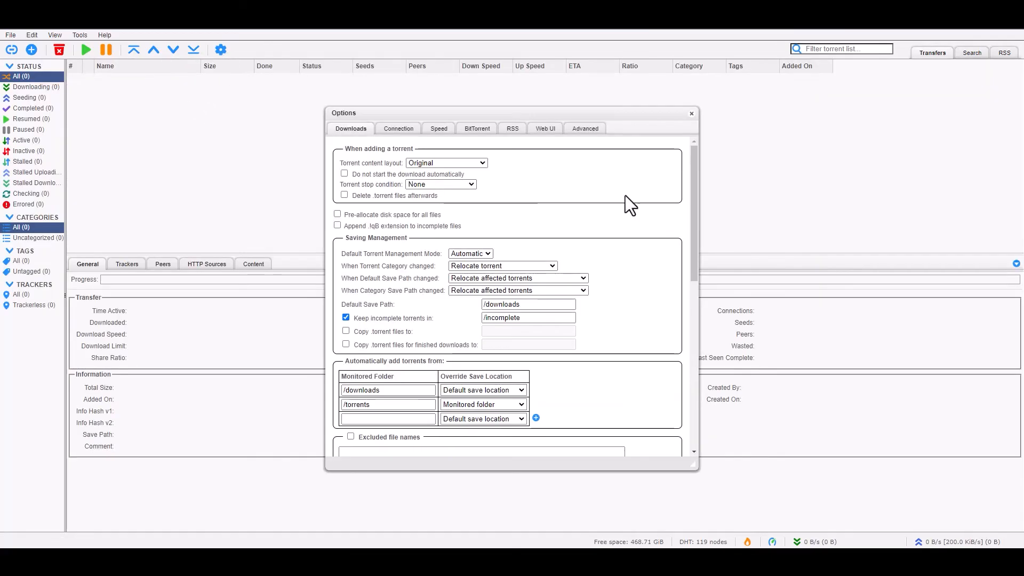
left_click(584, 130)
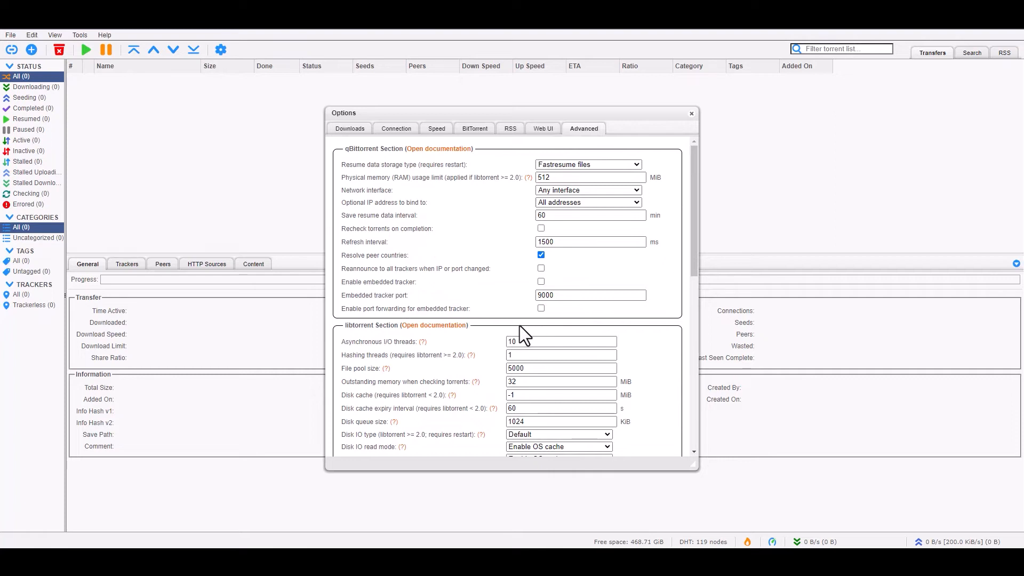
left_click(692, 113)
left_click(220, 49)
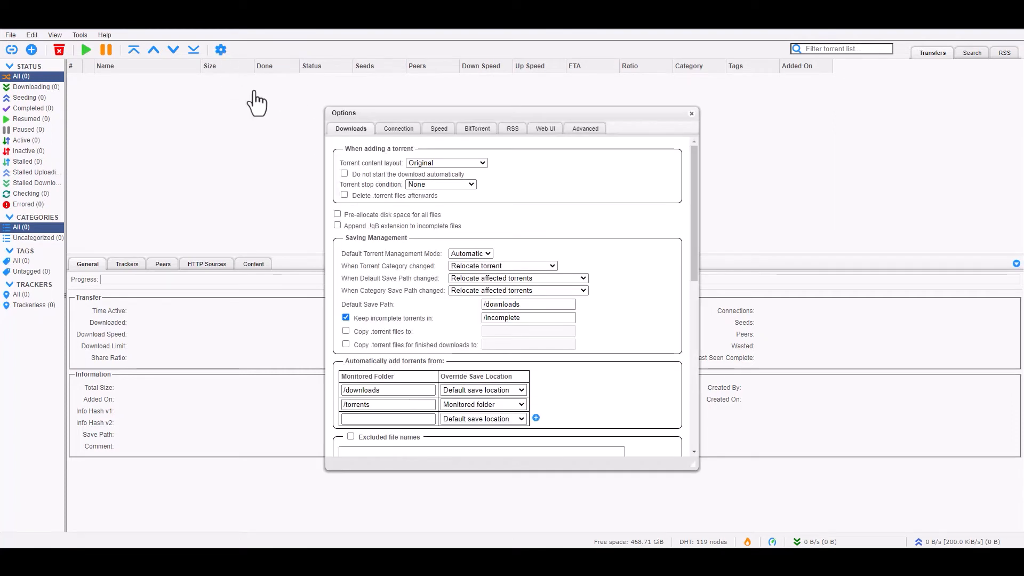
scroll(535, 299, "down", 4)
right_click(536, 300)
left_click(620, 260)
- Scroll through the remaining Downloads settings and close the Options dialog
scroll(550, 319, "down", 4)
scroll(542, 315, "up", 8)
scroll(544, 316, "down", 4)
scroll(547, 316, "up", 4)
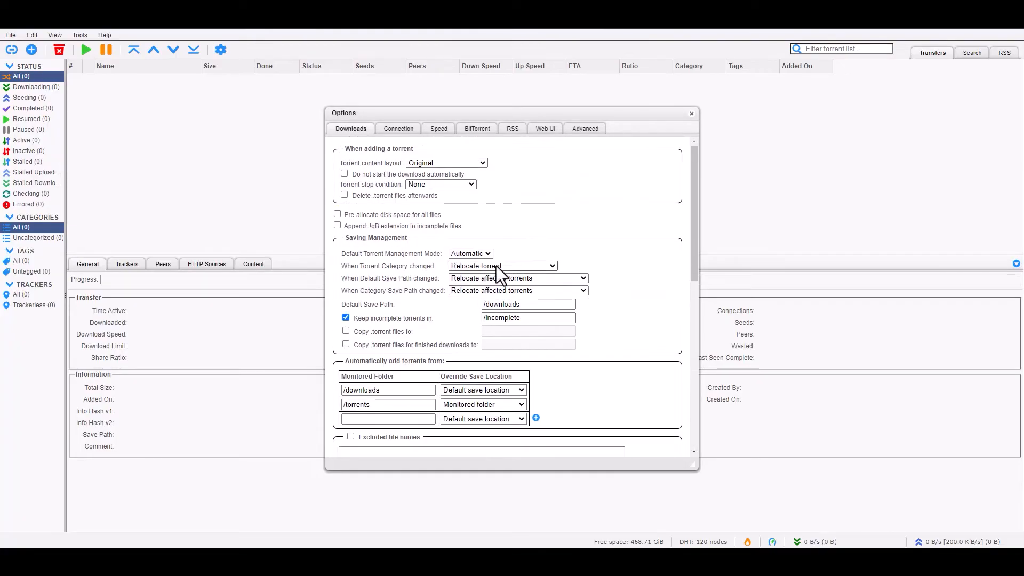
scroll(507, 277, "down", 1)
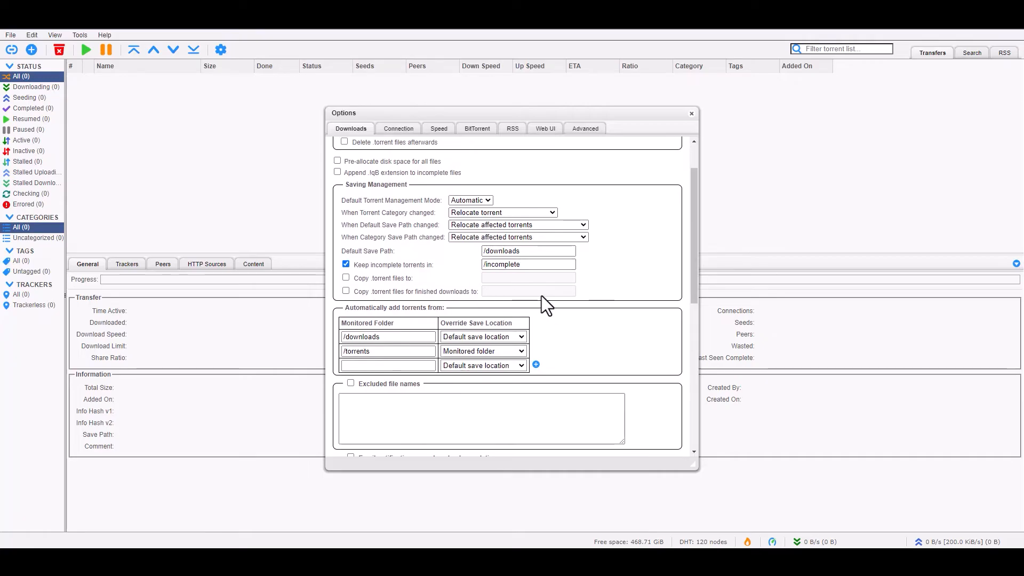
scroll(542, 295, "down", 5)
scroll(550, 291, "up", 6)
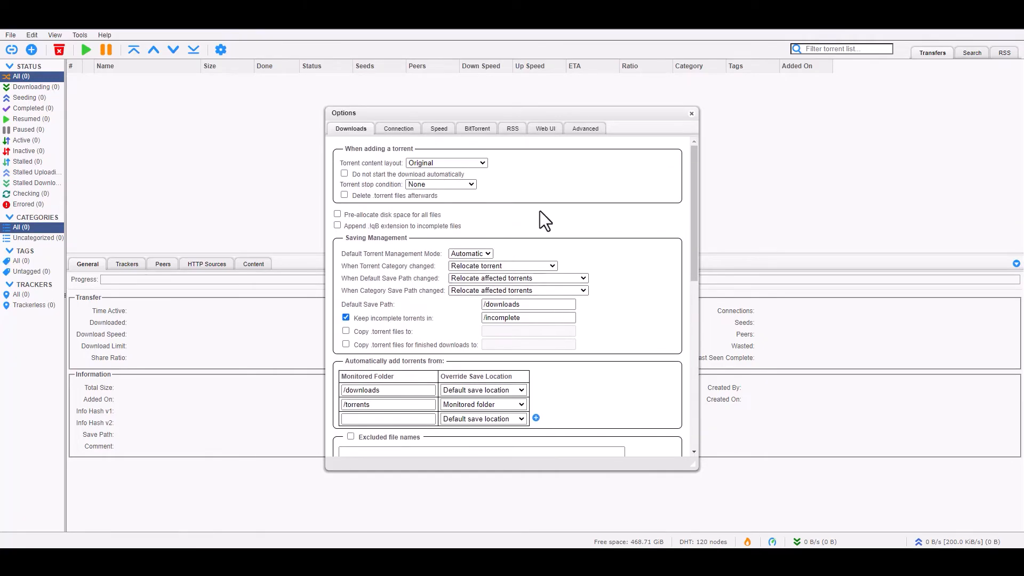
left_click(692, 114)
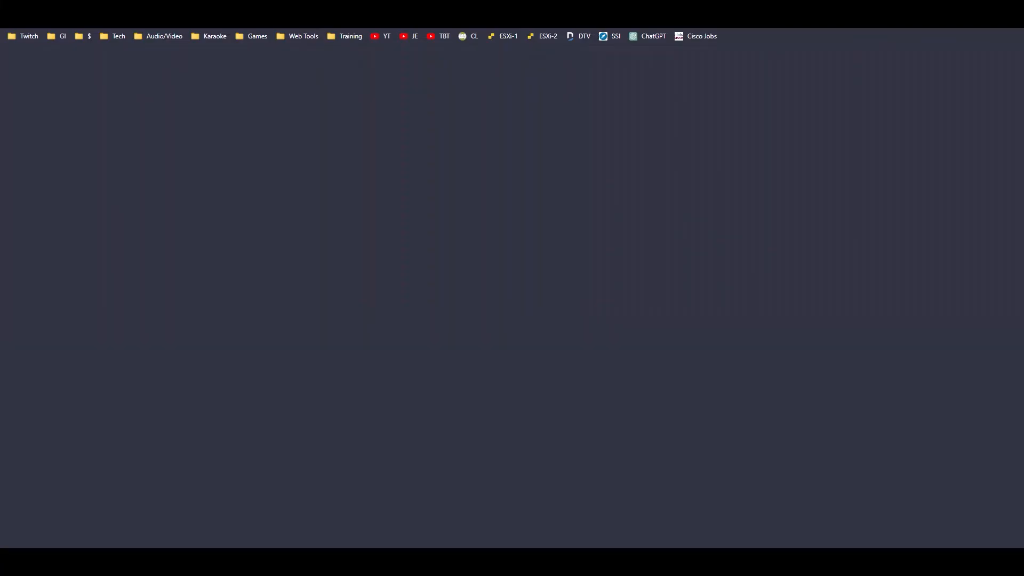
- Open Google and search for 'ubuntu torrent'
type("google")
key("Return")
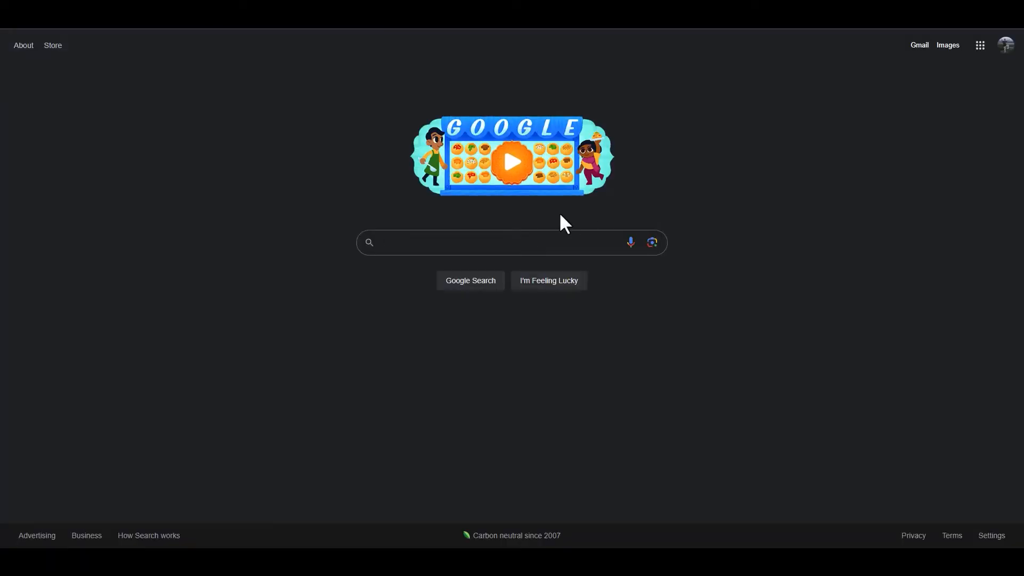
left_click(519, 242)
type("ubuntu torrent")
key("Return")
- Change the query to 'linux .torrent' and search again
key("BackSpace")
key("BackSpace")
key("BackSpace")
key("BackSpace")
key("BackSpace")
key("BackSpace")
key("BackSpace")
key("BackSpace")
key("BackSpace")
key("BackSpace")
key("BackSpace")
key("BackSpace")
key("BackSpace")
key("BackSpace")
type("linux ")
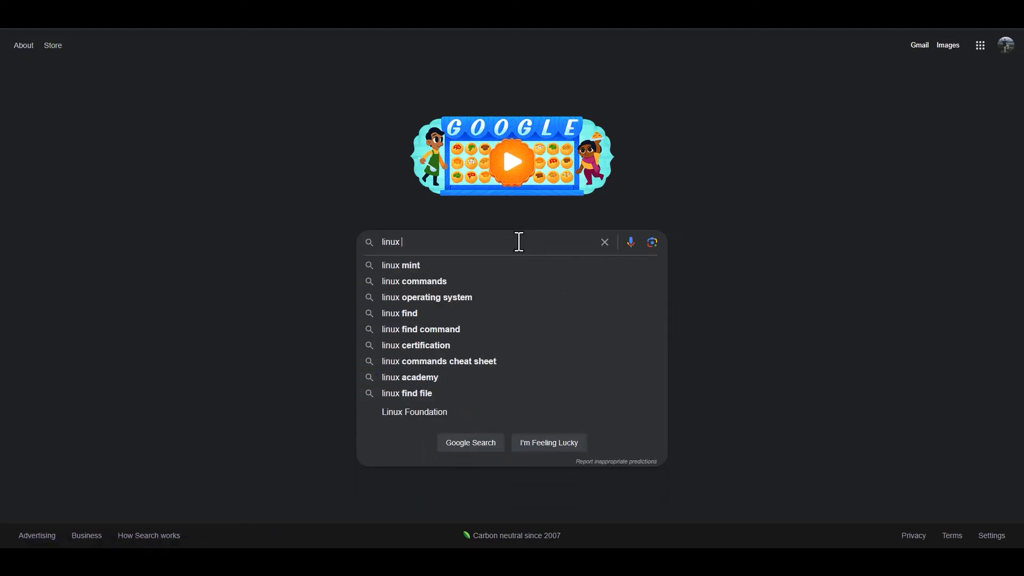
type(".torrent")
key("Return")
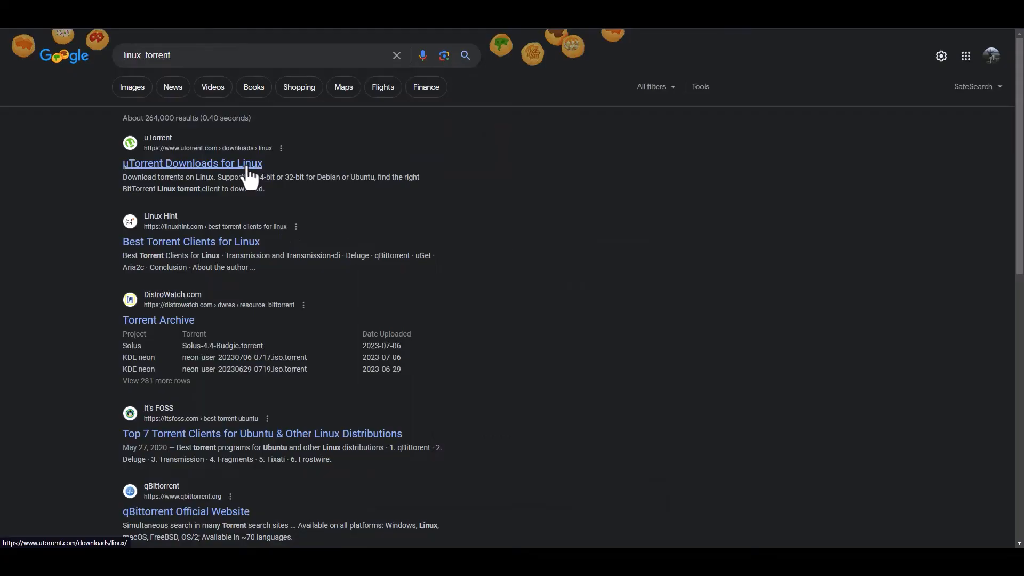
- Copy the ubuntu-23.04 torrent link from DistroWatch's archive, then open qBittorrent's Download from URLs dialog
left_click(170, 322)
scroll(422, 278, "down", 5)
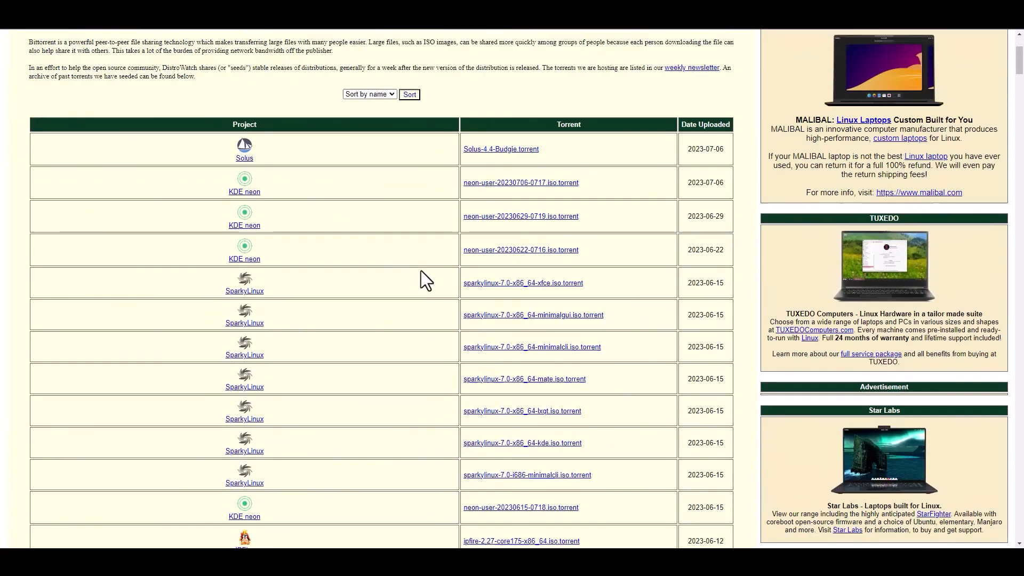
scroll(376, 268, "down", 4)
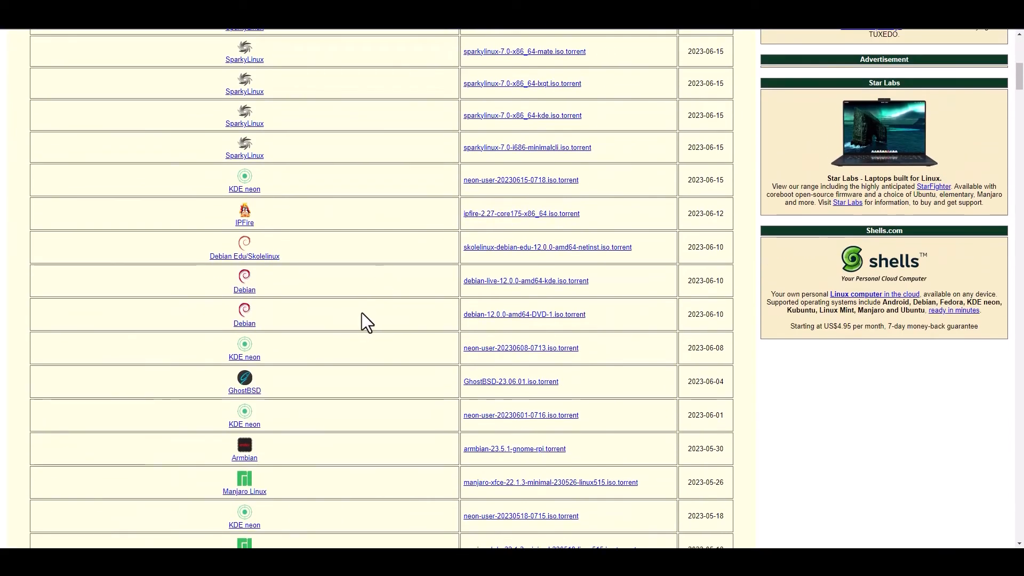
scroll(380, 308, "down", 3)
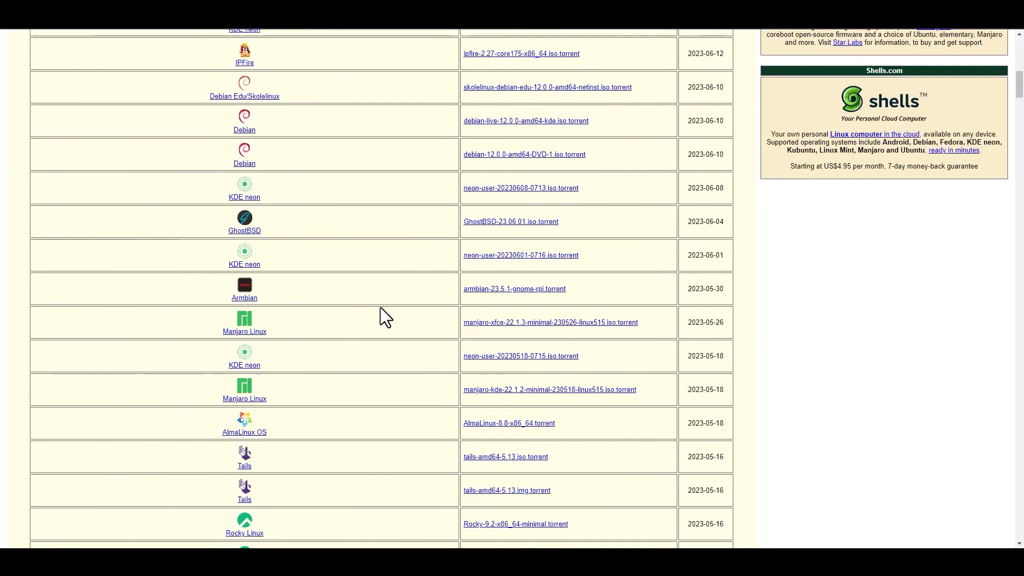
scroll(381, 306, "down", 20)
scroll(383, 303, "up", 1)
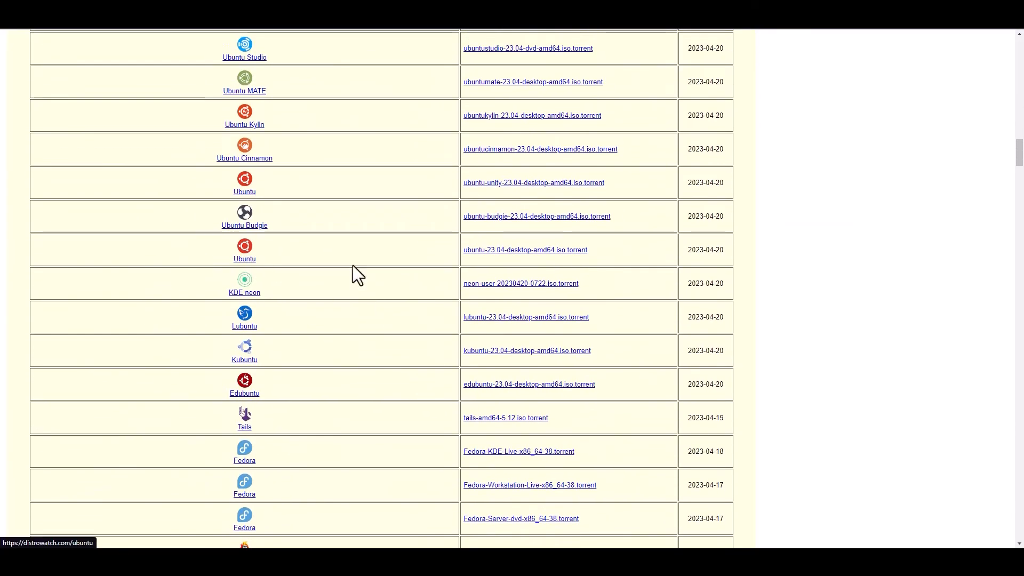
right_click(546, 251)
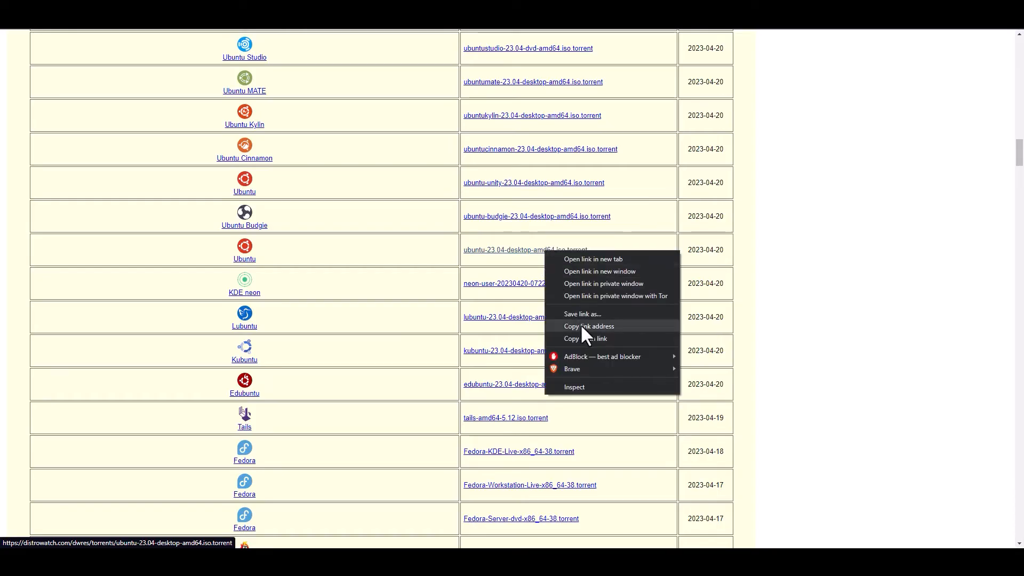
left_click(600, 325)
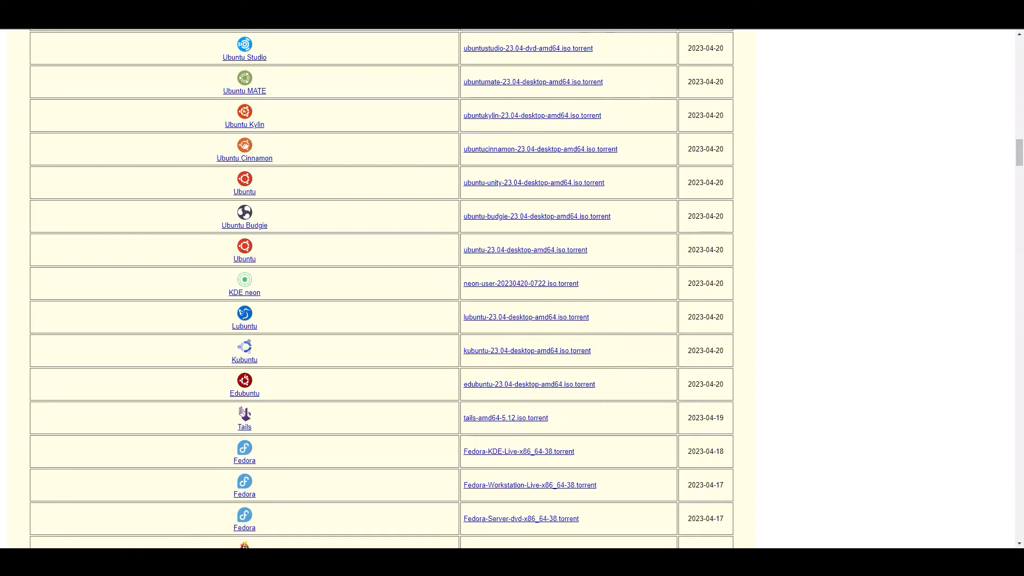
left_click(591, 27)
left_click(11, 50)
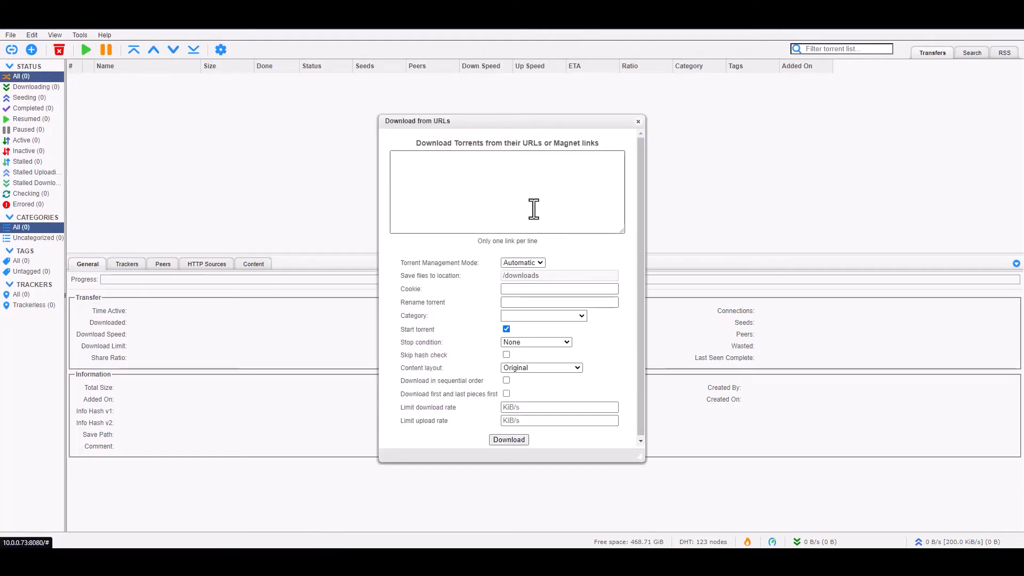
- Paste the ubuntu-23.04-desktop-amd64.iso torrent link, leave the category empty, and start downloading
left_click(496, 178)
key("ctrl+v")
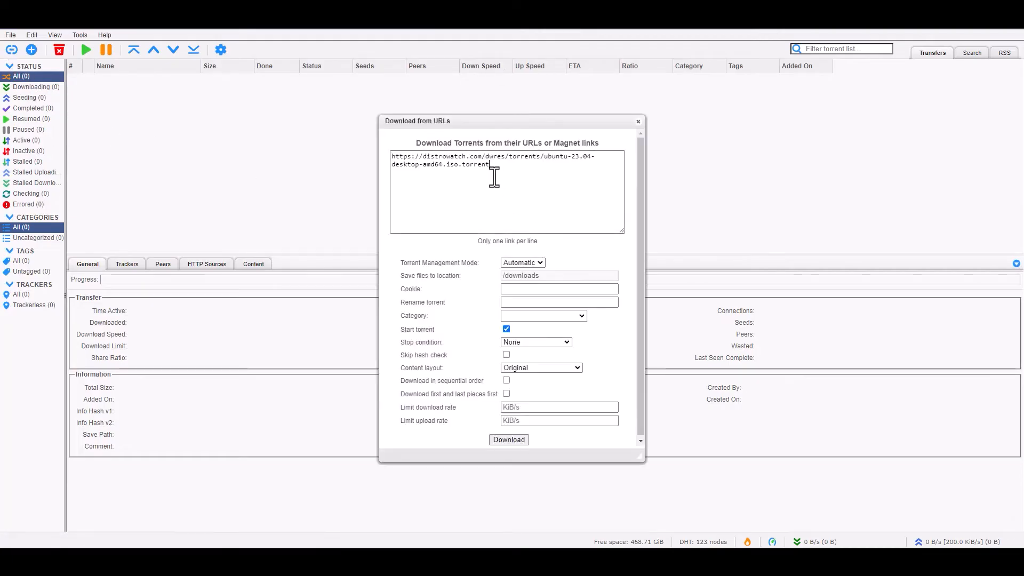
left_click(583, 316)
left_click(583, 316)
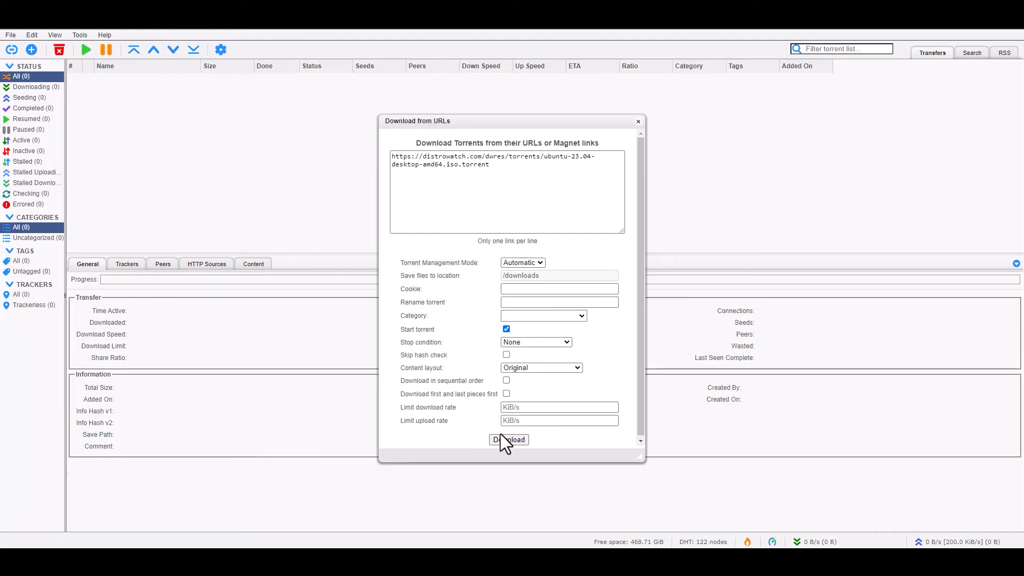
left_click(514, 440)
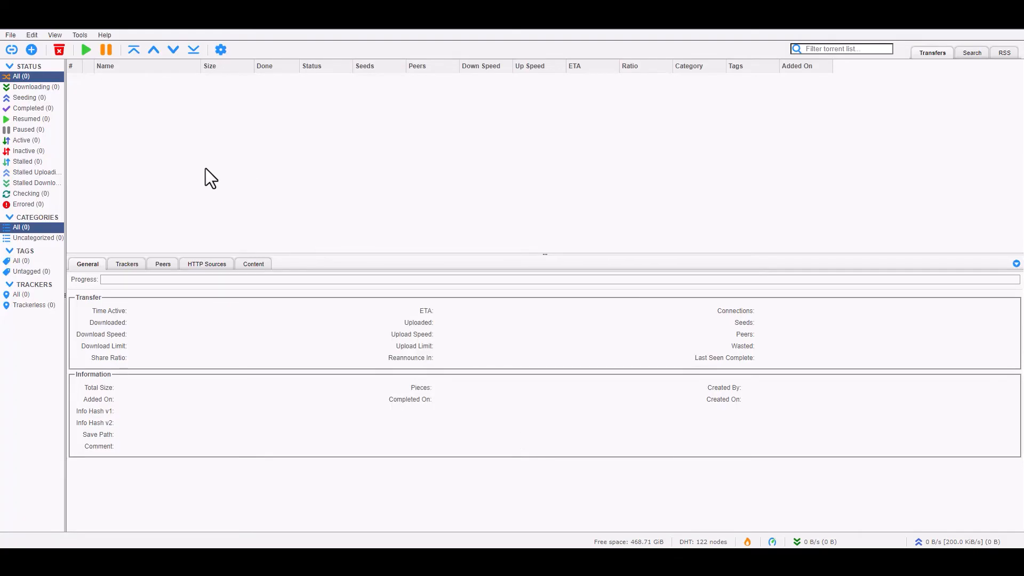
- Set the ubuntu-23.04-desktop-amd64.iso file's download priority to Maximum
left_click(112, 79)
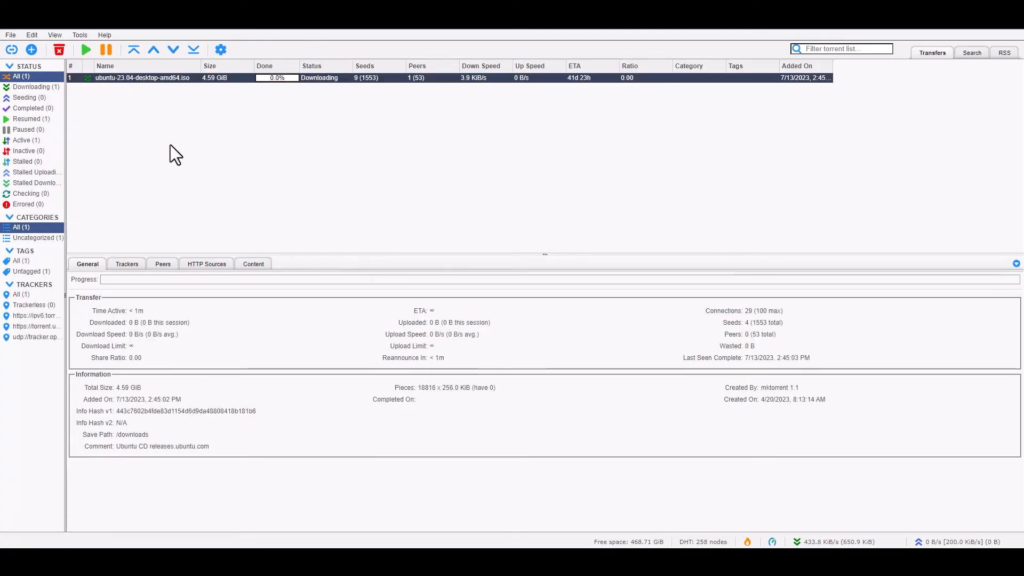
left_click(254, 265)
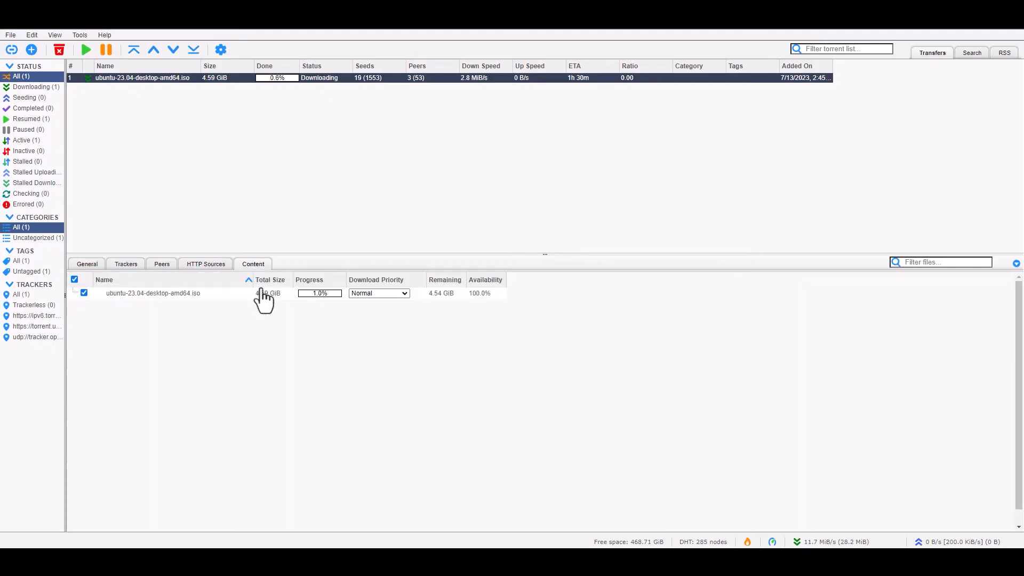
left_click(404, 294)
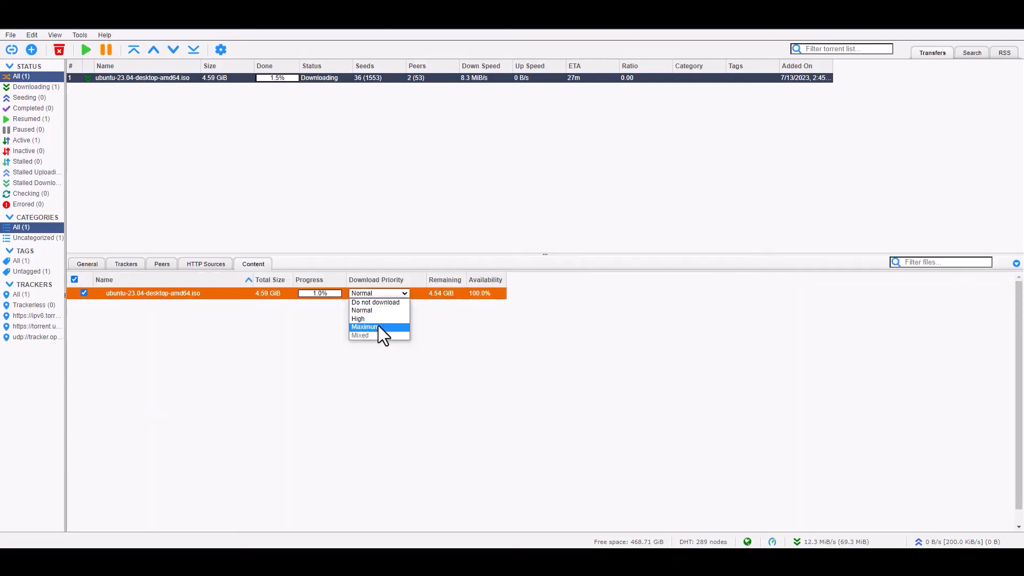
left_click(379, 326)
- Review the torrent's Peers, Trackers, General, HTTP Sources and Content tabs
left_click(162, 265)
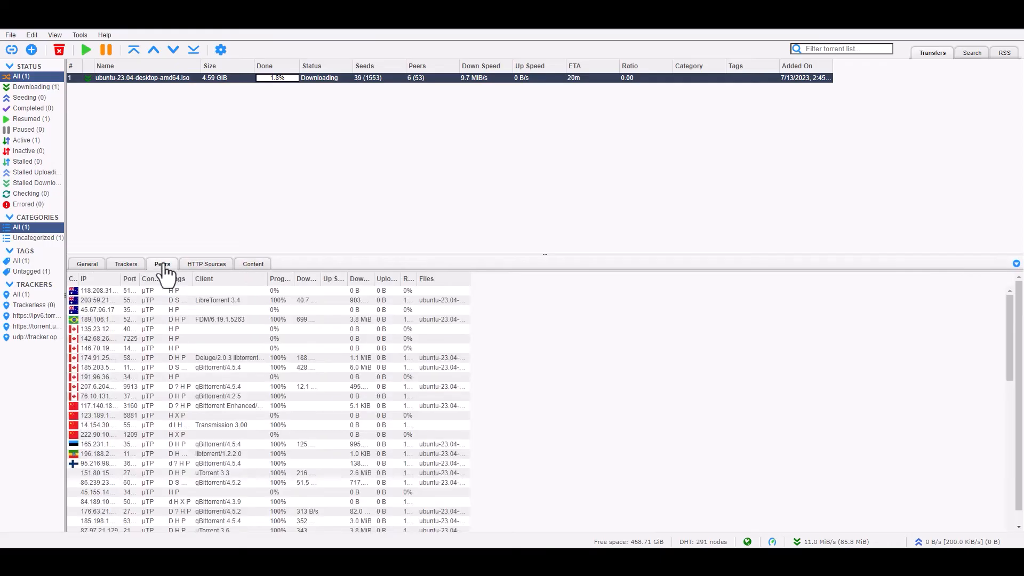
left_click(123, 265)
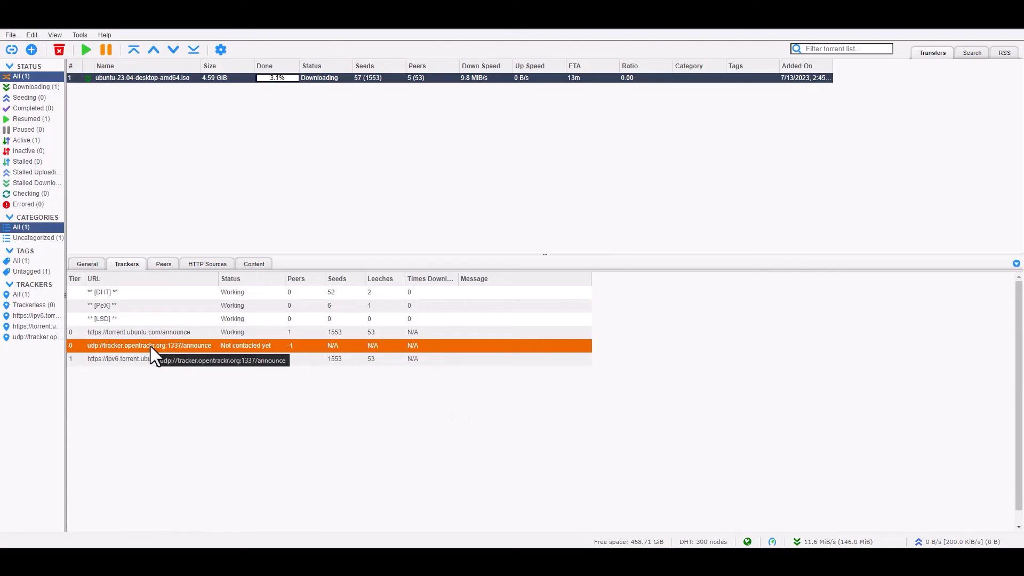
left_click(89, 267)
left_click(227, 267)
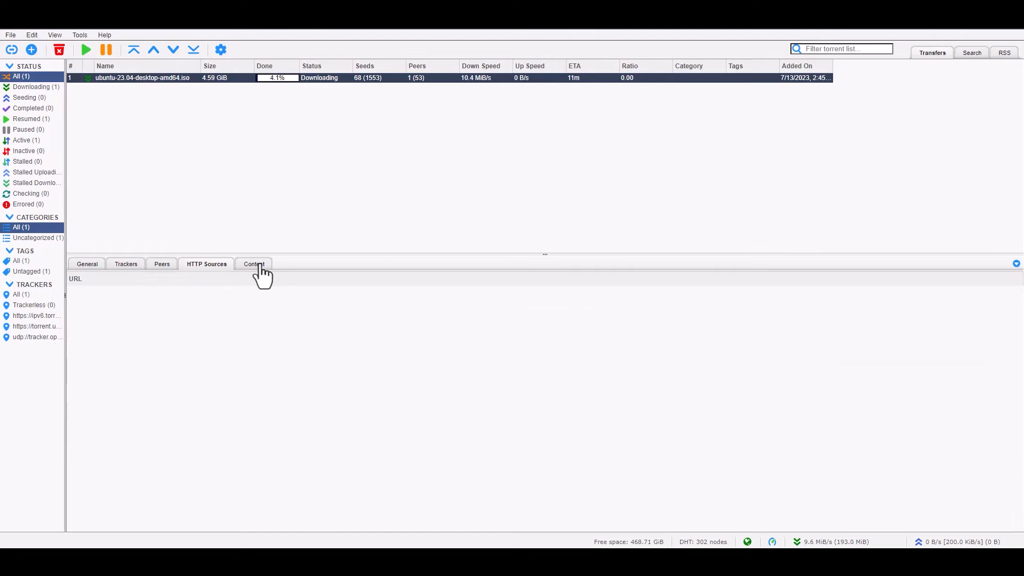
left_click(262, 267)
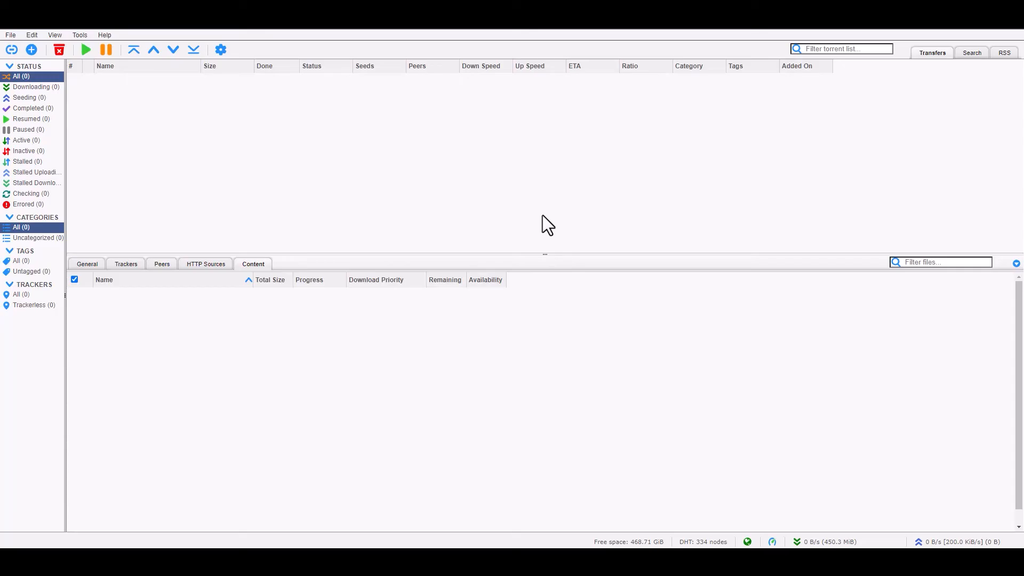
- Open Options on the Connection tab and scroll to the Proxy Server section
left_click(221, 49)
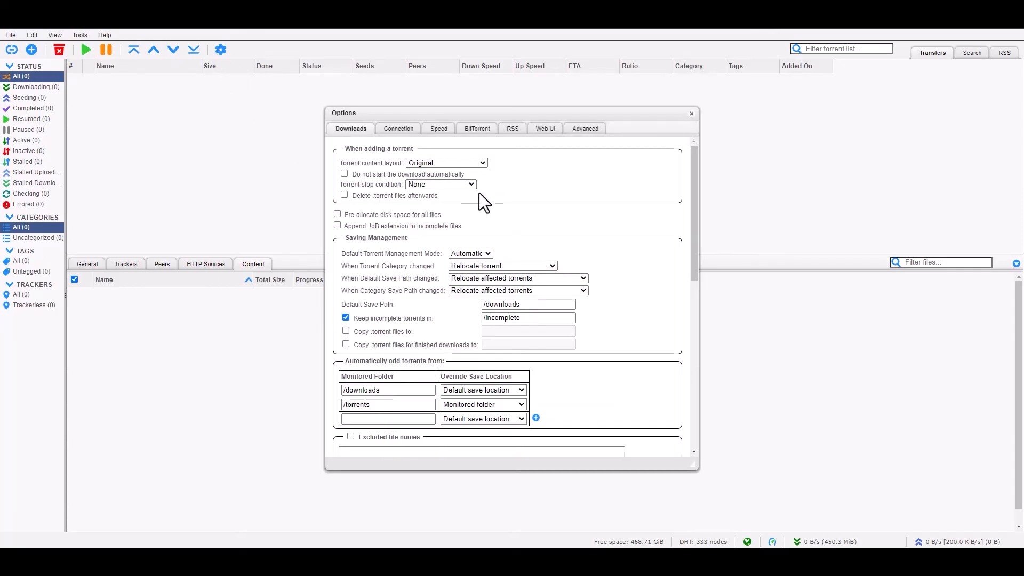
left_click(397, 130)
scroll(499, 348, "down", 3)
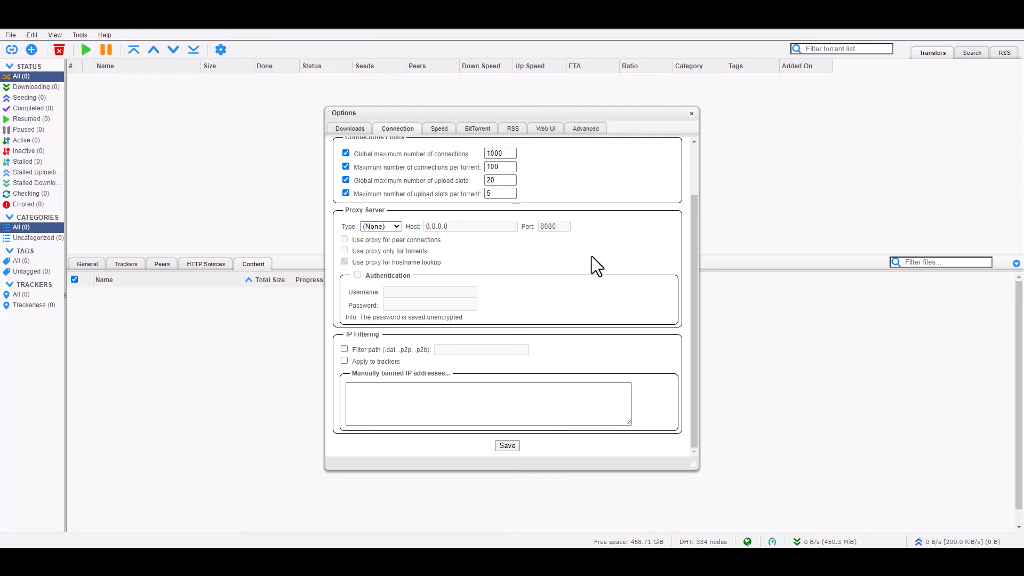
- Select SOCKS5 as the proxy type and nudge the Options dialog slightly up
left_click(394, 228)
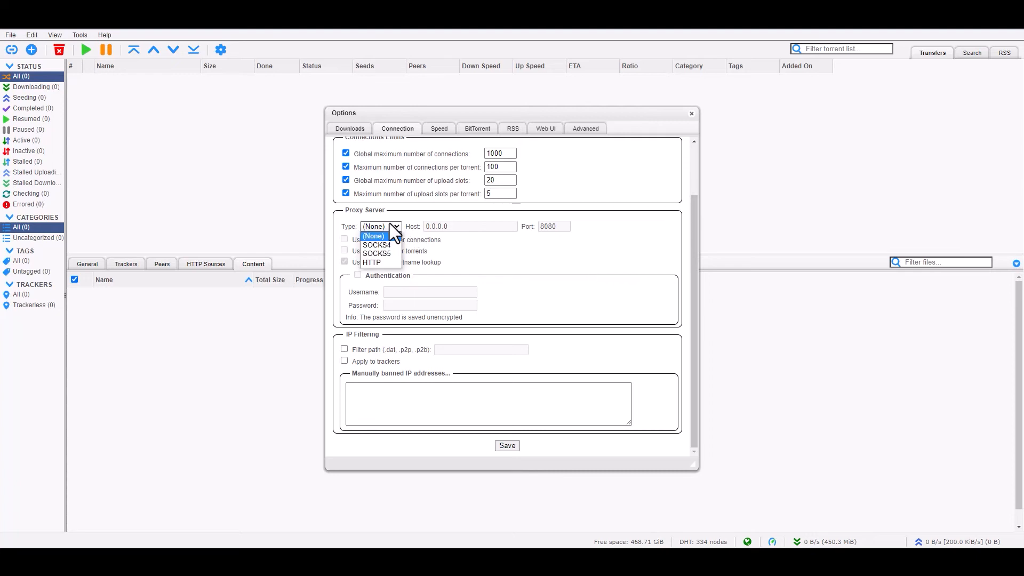
left_click(391, 254)
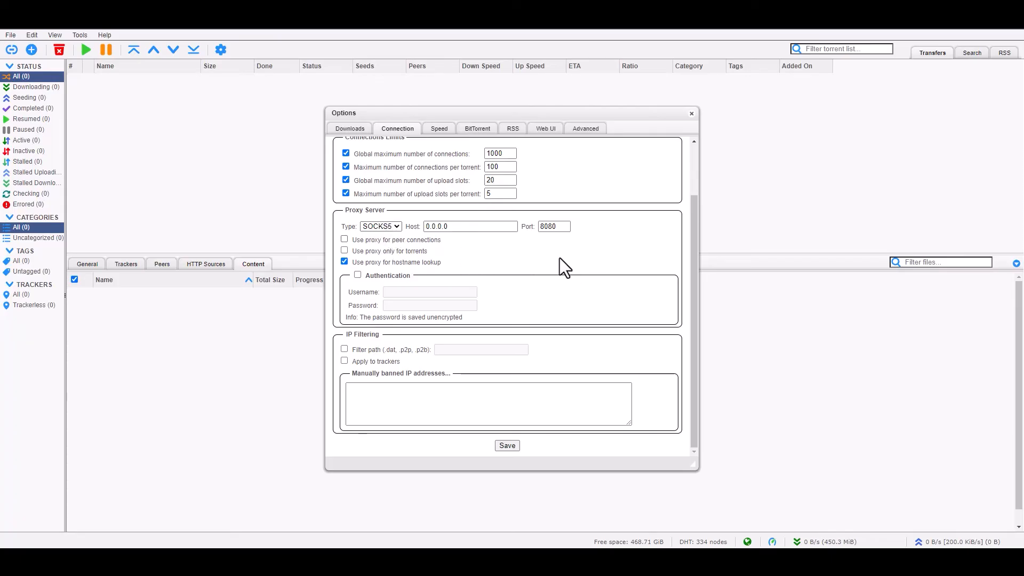
left_click(391, 226)
left_click(638, 255)
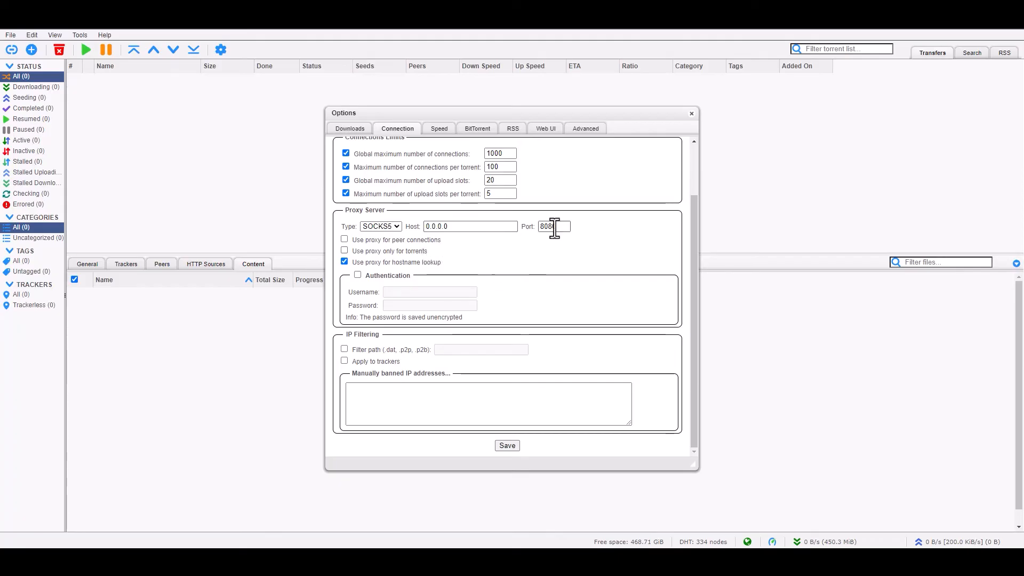
left_click_drag(615, 114, 607, 87)
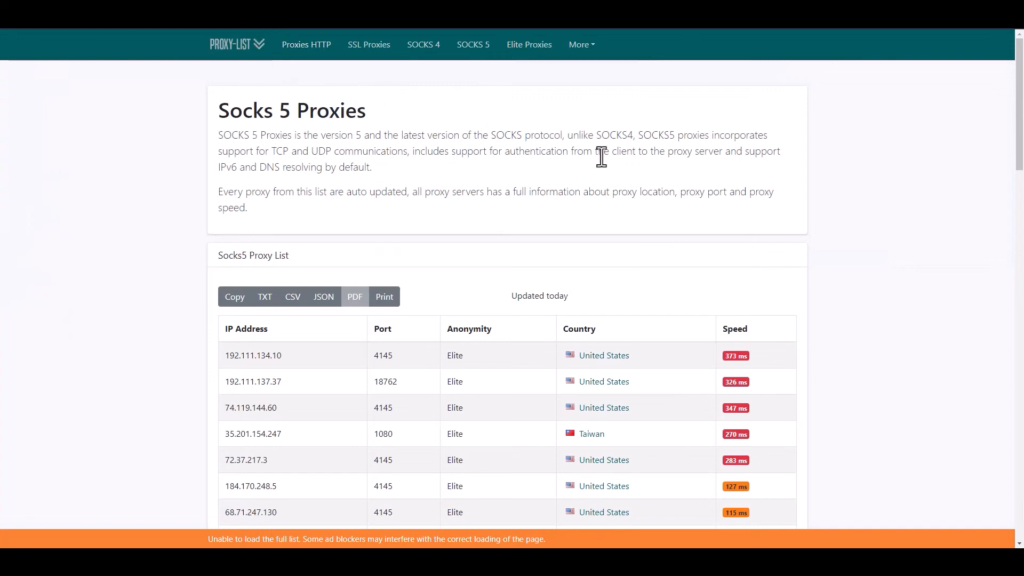
- Copy the IP 184.170.248.5 from the Socks5 proxy table
scroll(581, 143, "down", 2)
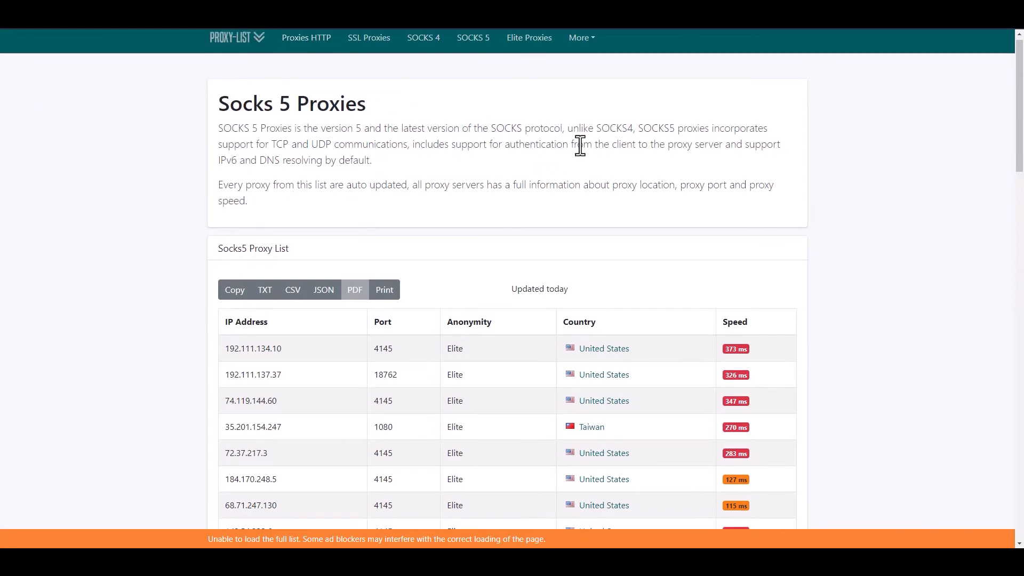
scroll(583, 154, "down", 1)
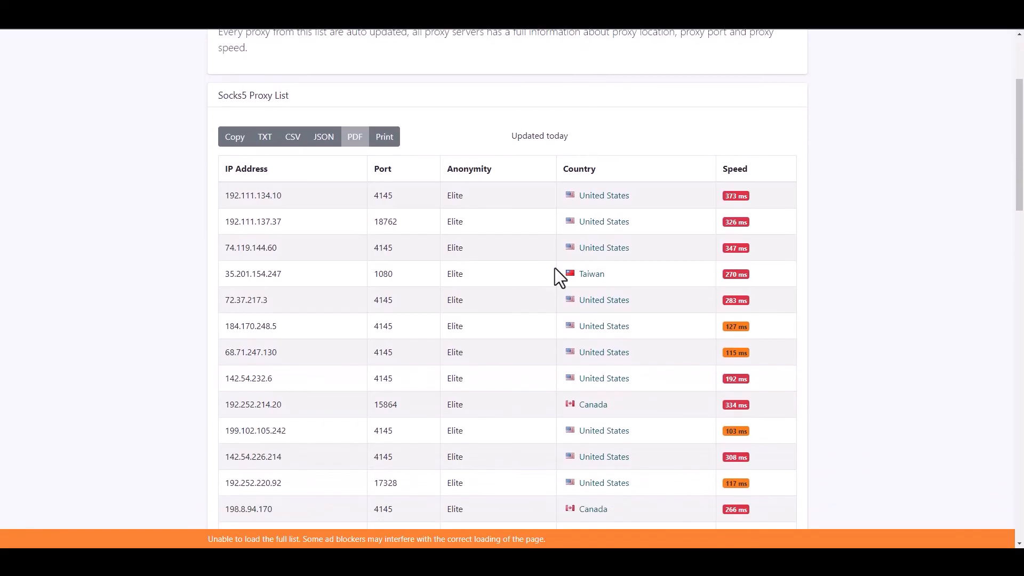
scroll(514, 308, "down", 1)
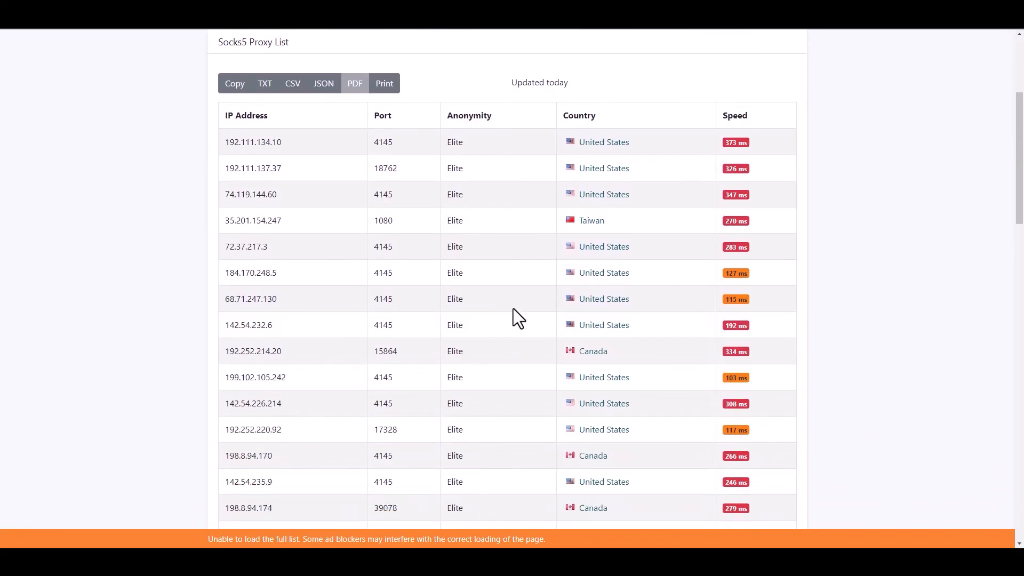
left_click_drag(281, 273, 226, 272)
right_click(243, 274)
left_click(261, 282)
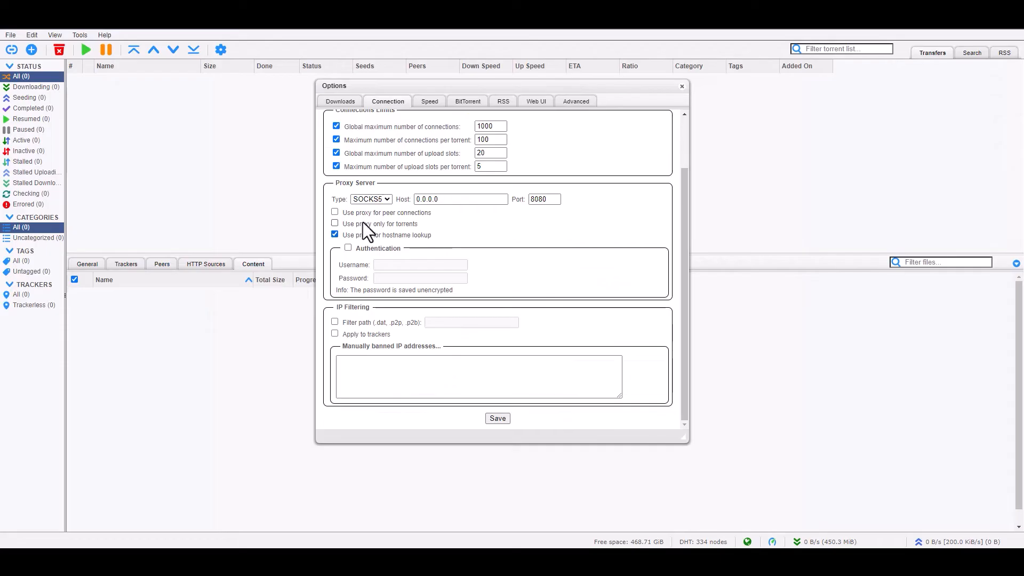
- Set the proxy host to 184.170.248.5 and the port to 4145
left_click_drag(457, 201, 364, 191)
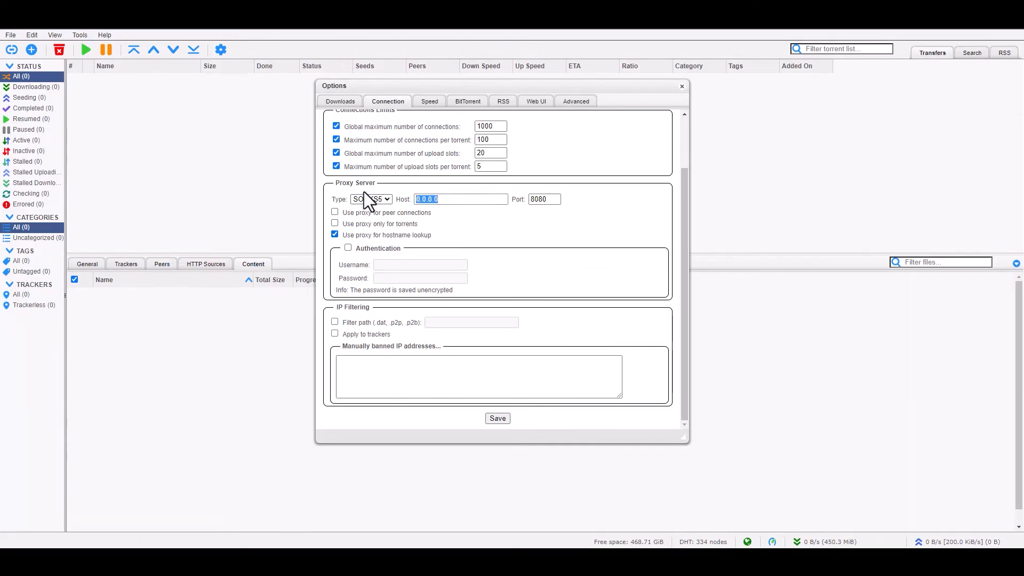
key("ctrl+v")
left_click_drag(563, 197, 486, 195)
left_click(554, 200)
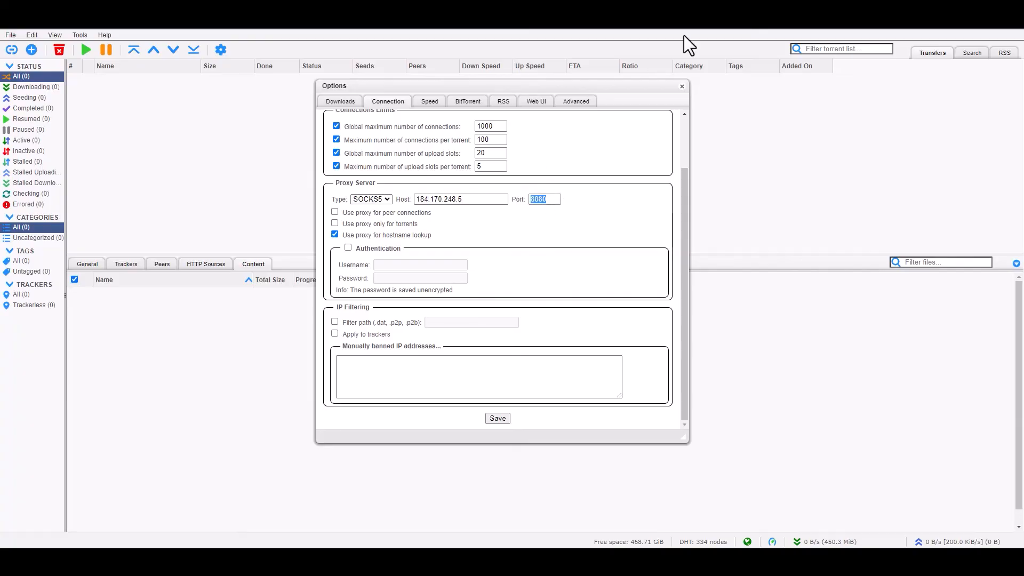
left_click(699, 13)
double_click(383, 273)
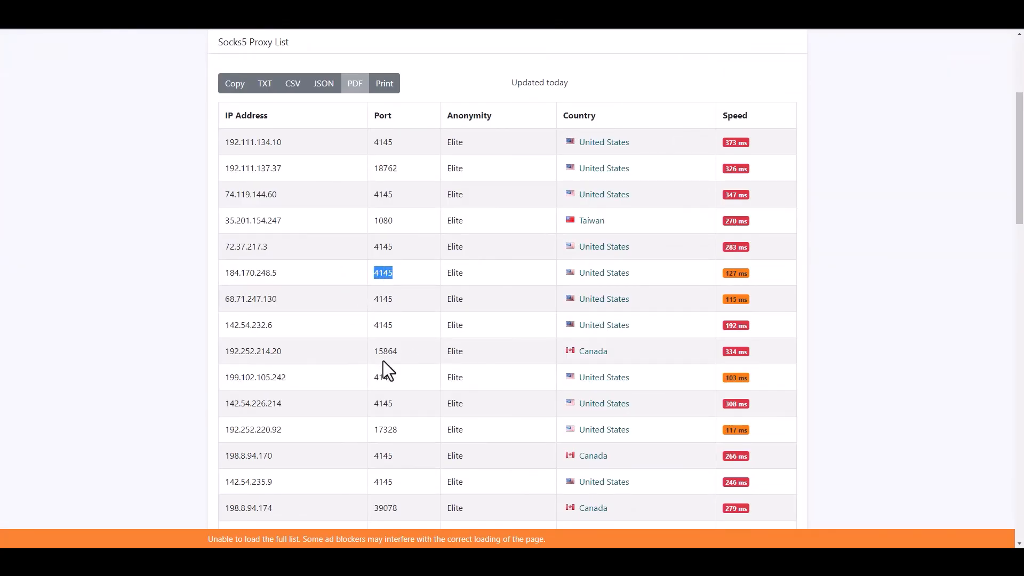
left_click(595, 14)
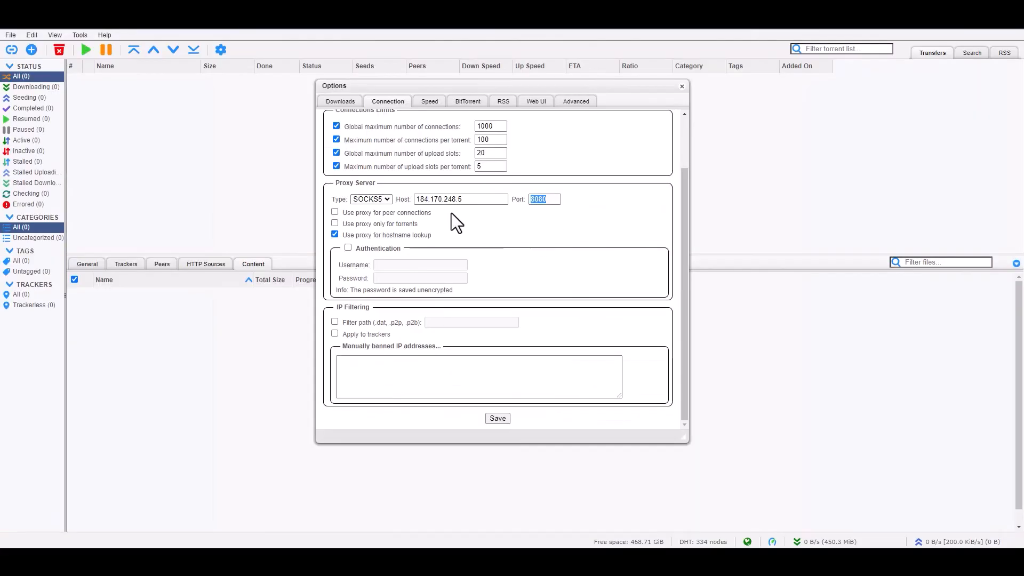
key("ctrl+v")
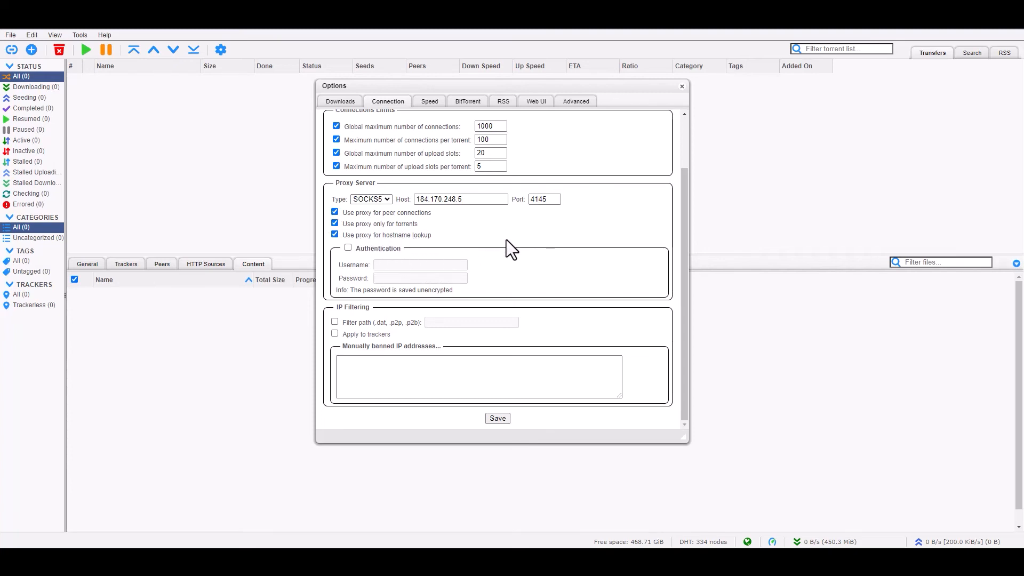
- Return to the SOCKS5 proxy list and scroll through it
left_click(688, 11)
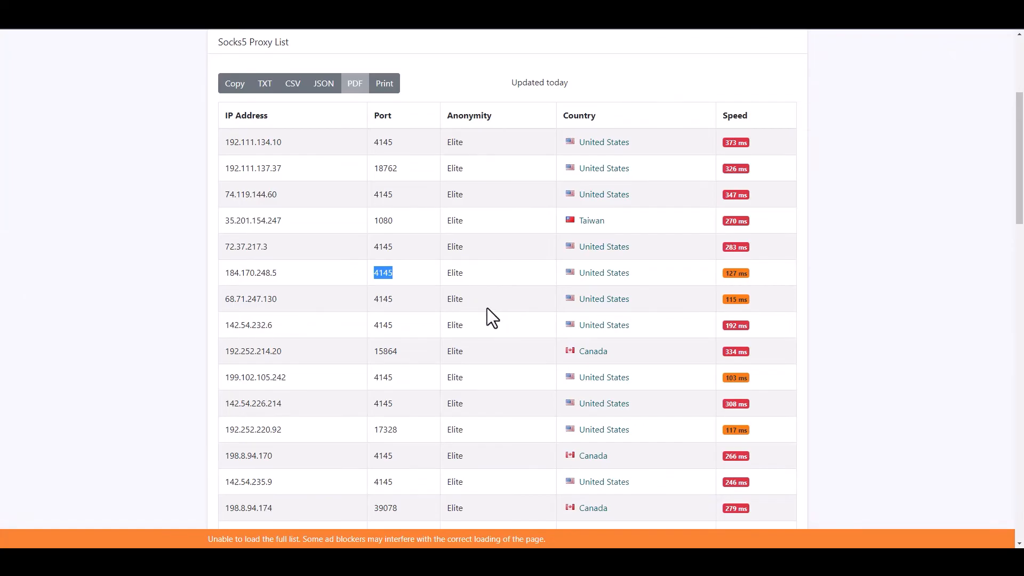
scroll(515, 302, "down", 8)
scroll(510, 306, "up", 9)
scroll(510, 305, "down", 3)
scroll(510, 306, "up", 3)
scroll(510, 306, "down", 1)
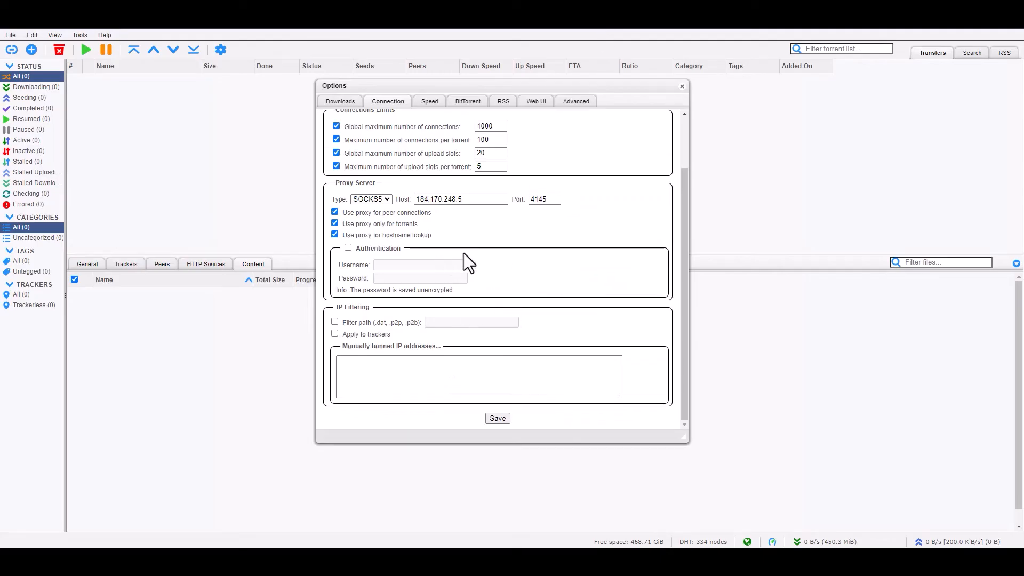
- Keep proxy authentication off and save the SOCKS5 proxy settings
left_click(347, 247)
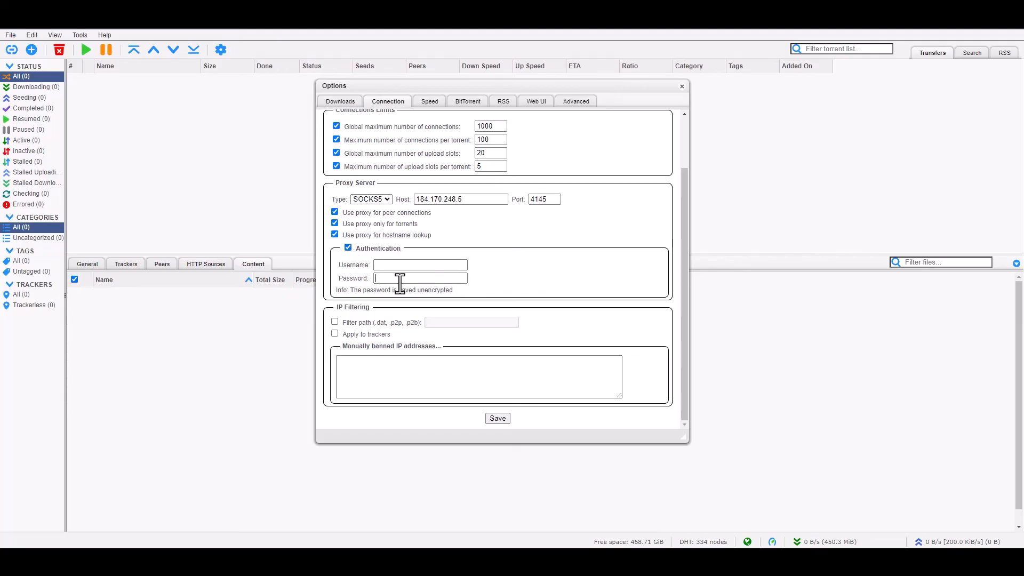
left_click(348, 248)
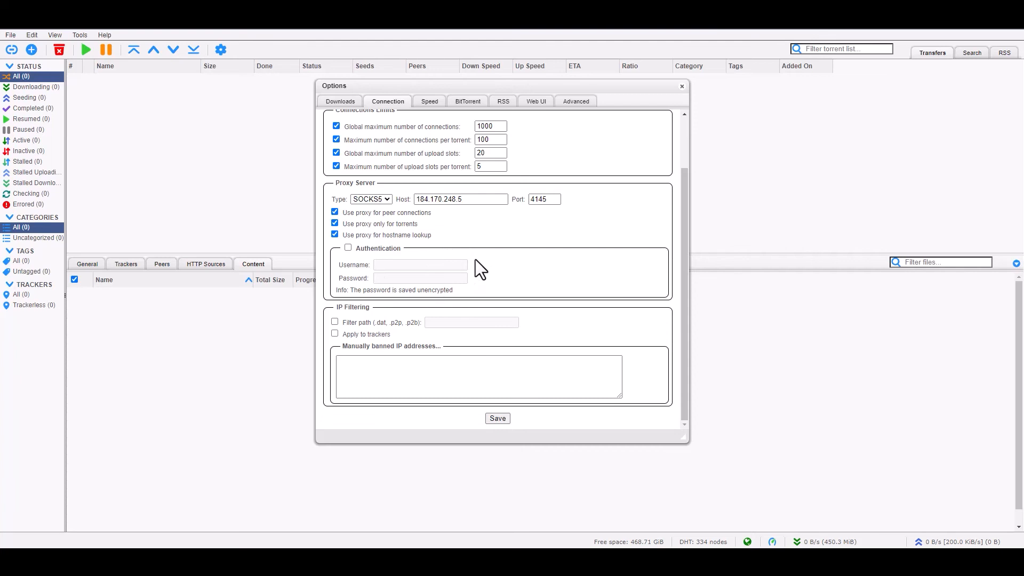
left_click(497, 419)
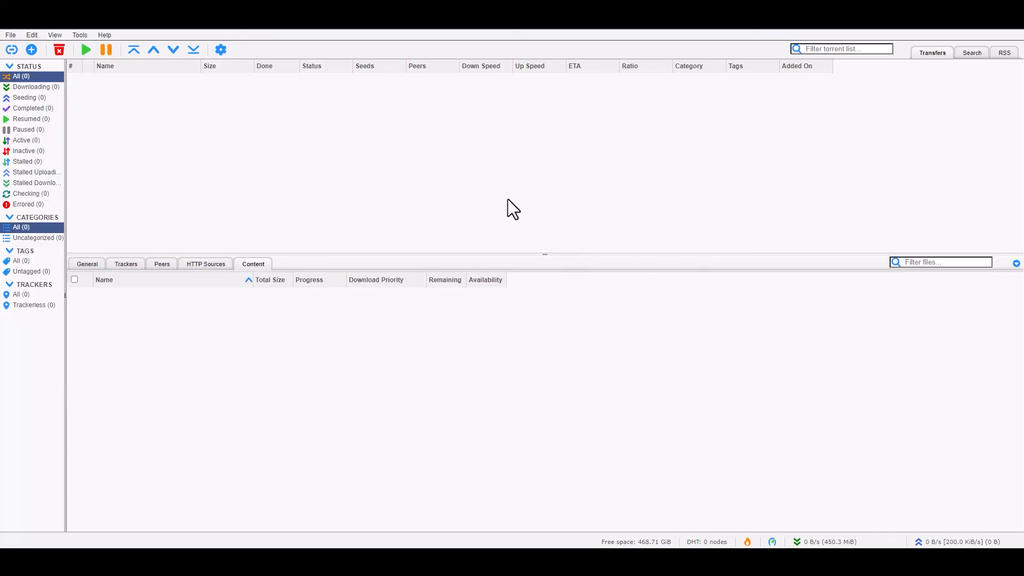
- Copy the link address of ubuntu-unity-23.04-desktop-amd64.iso.torrent from the DistroWatch list
right_click(204, 197)
left_click(494, 193)
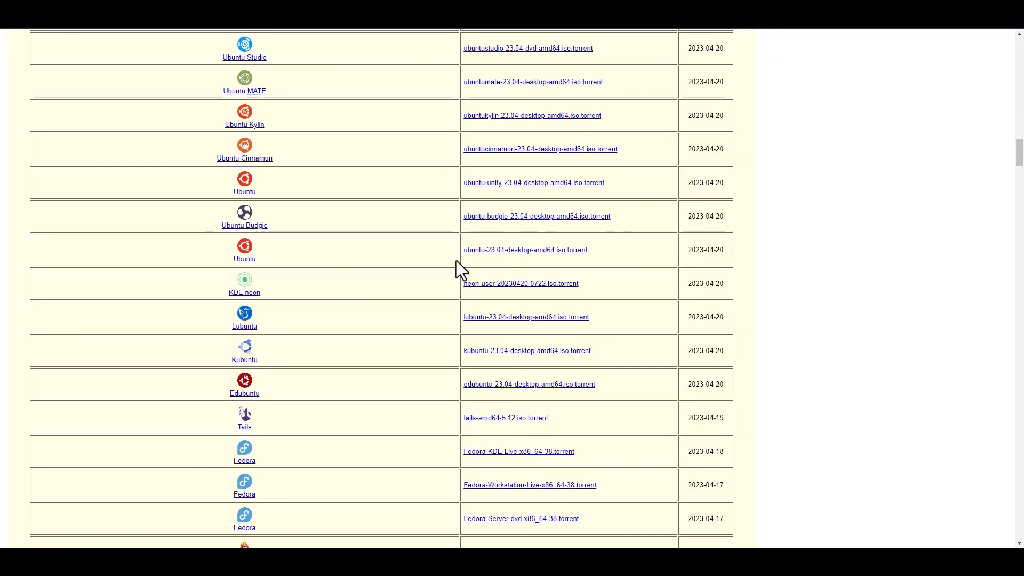
right_click(578, 187)
left_click(627, 256)
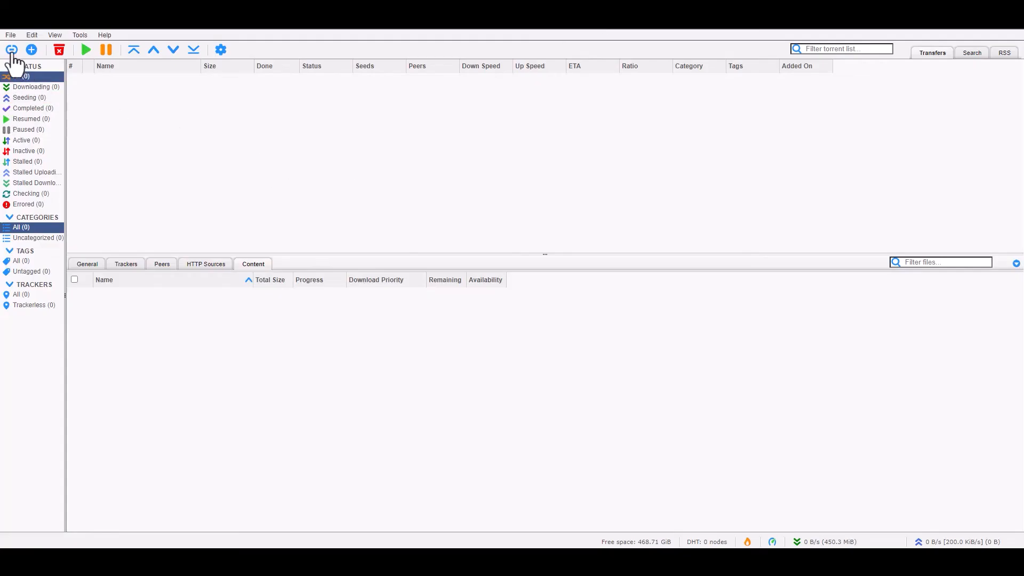
- Paste the copied ubuntu-unity torrent URL into Add Torrent Link and start the download
left_click(13, 52)
right_click(459, 183)
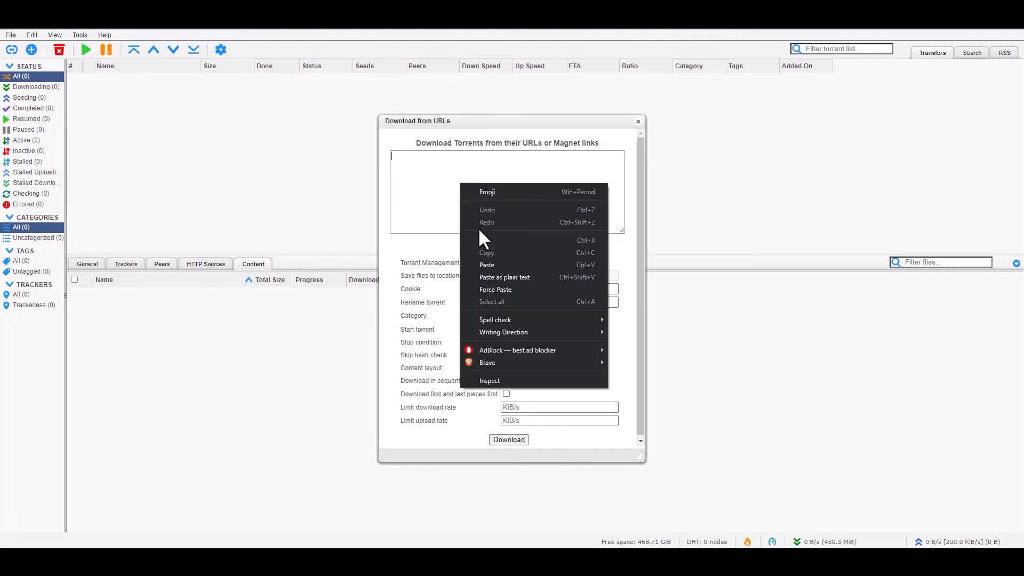
left_click(486, 265)
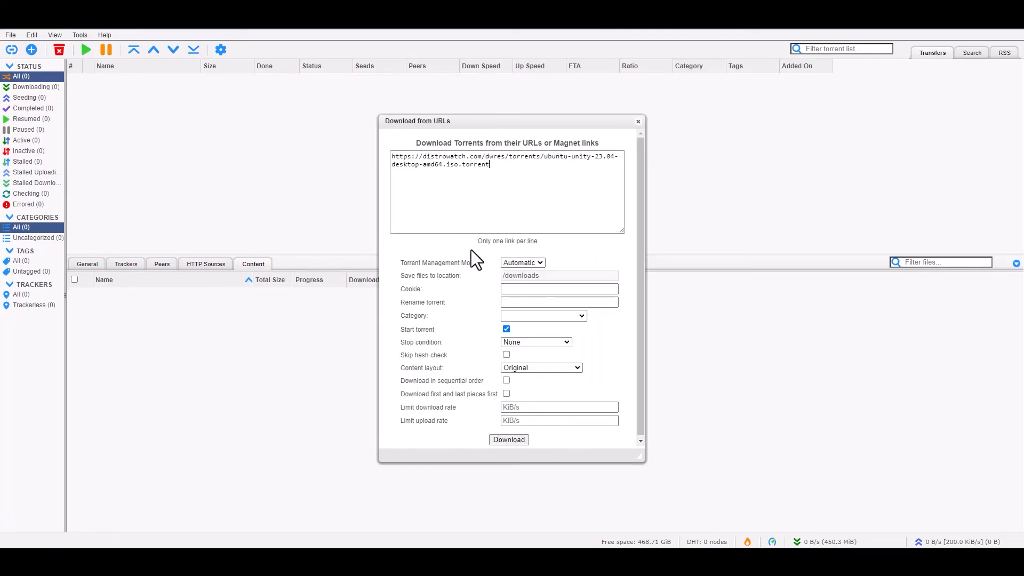
left_click(509, 440)
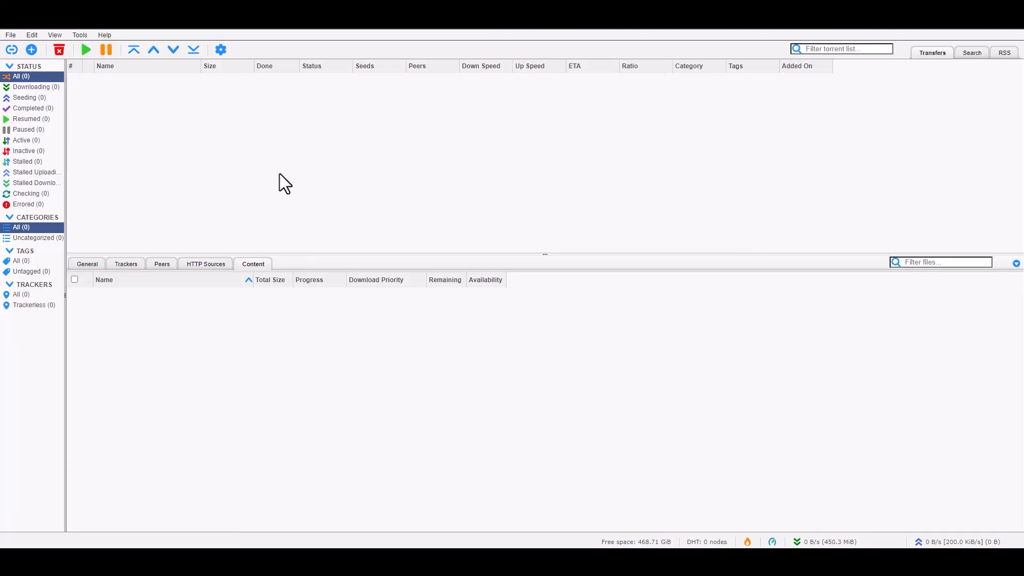
left_click(53, 35)
left_click(52, 34)
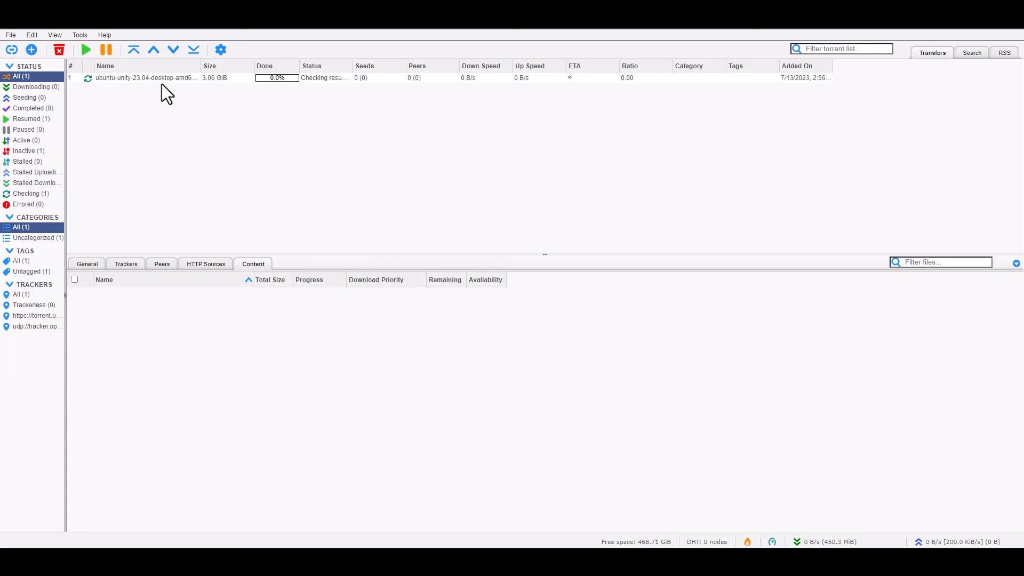
- Force Resume the ubuntu-unity torrent
left_click(159, 80)
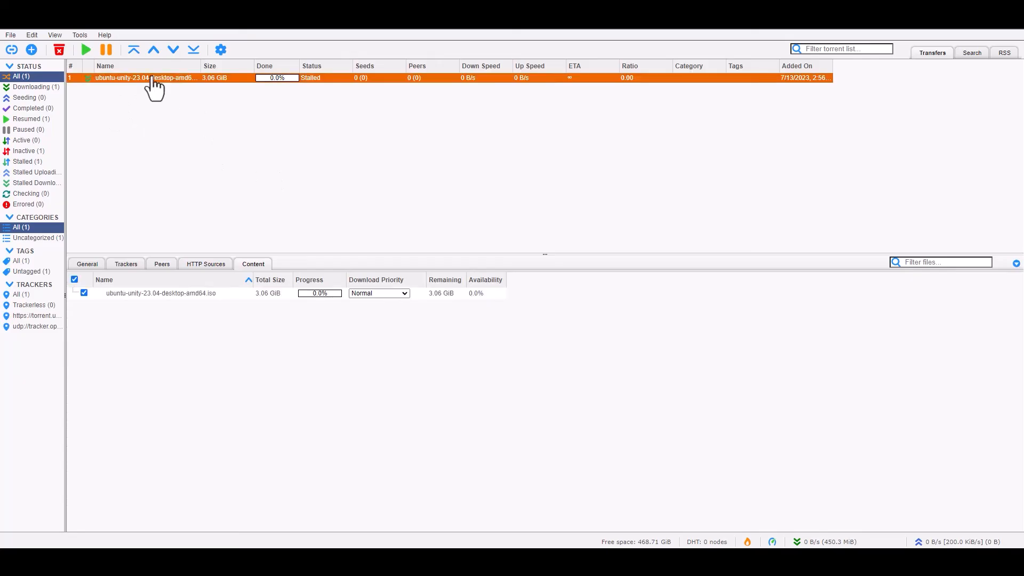
right_click(152, 78)
left_click(190, 100)
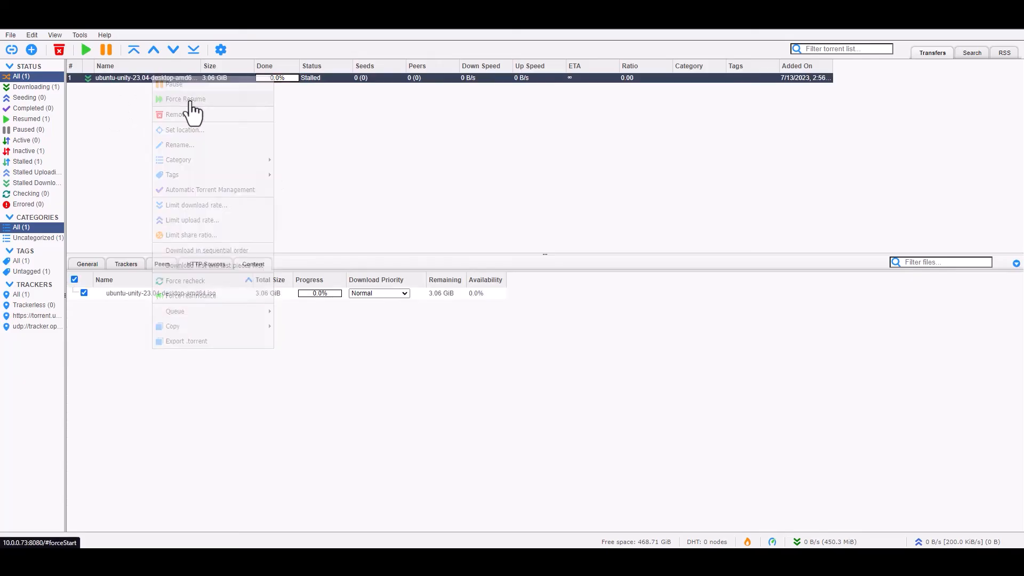
right_click(156, 78)
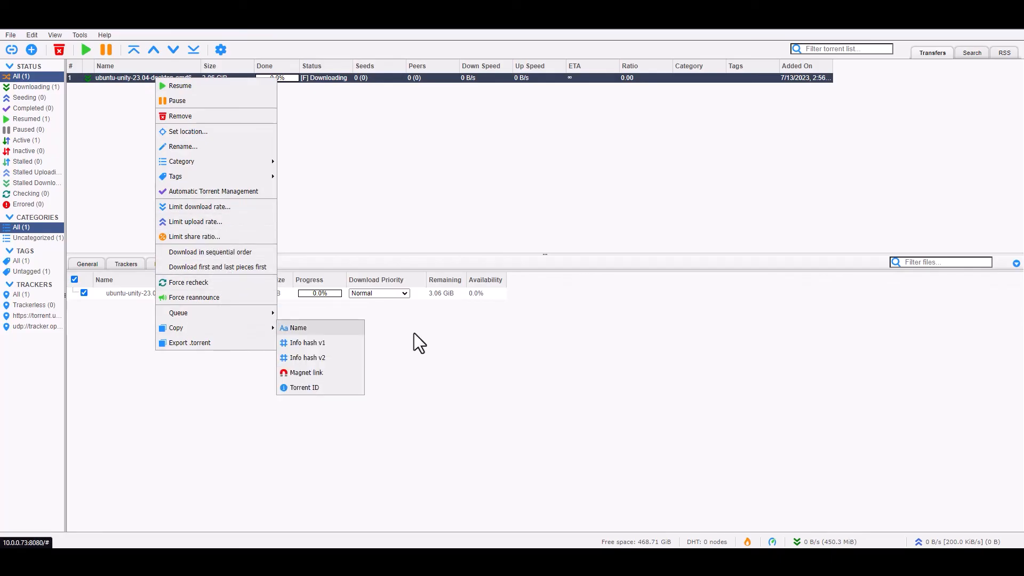
left_click(365, 144)
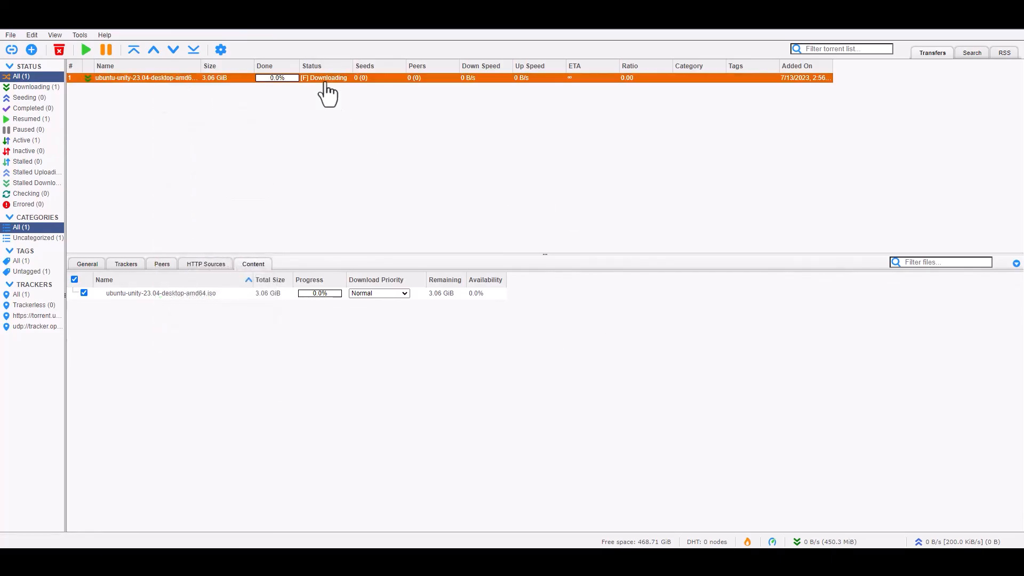
- Give the ISO file Maximum download priority and show the torrent's Peers list
left_click(388, 294)
left_click(373, 328)
left_click(162, 264)
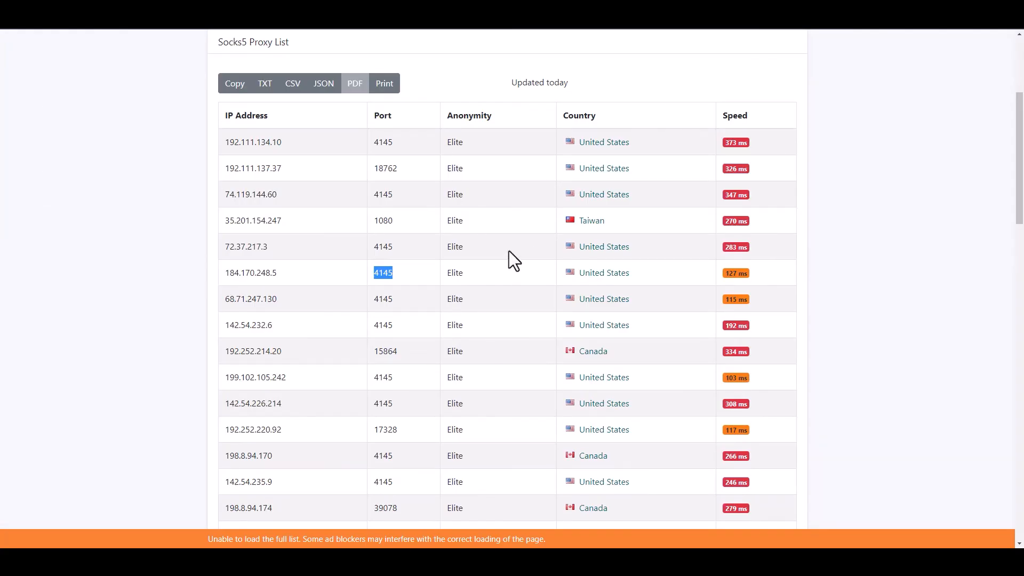
- Find and select the proxy IP 192.252.220.92 in the Socks5 proxy table
scroll(509, 250, "up", 1)
scroll(507, 240, "down", 9)
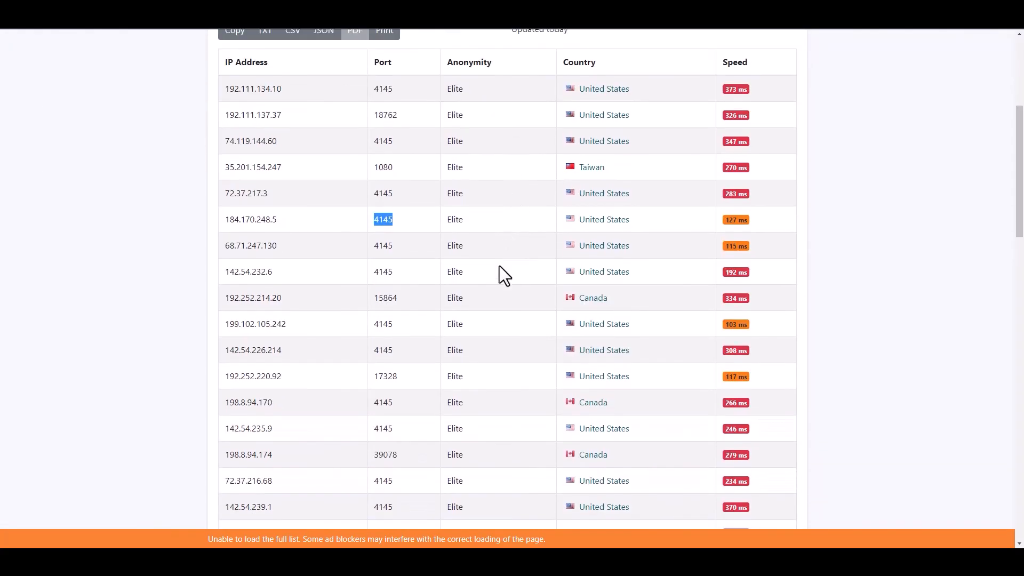
scroll(500, 283, "down", 3)
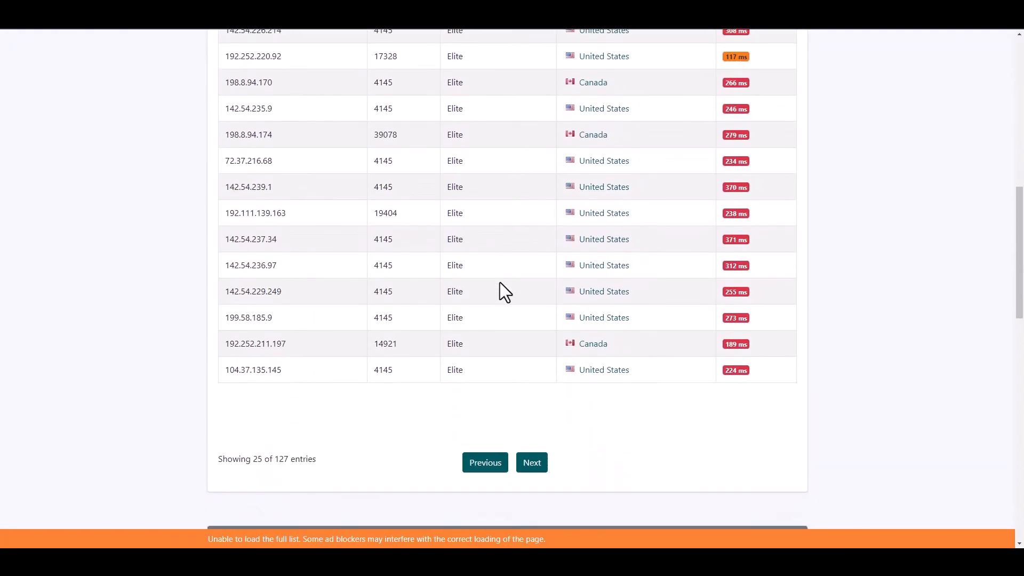
scroll(501, 282, "up", 4)
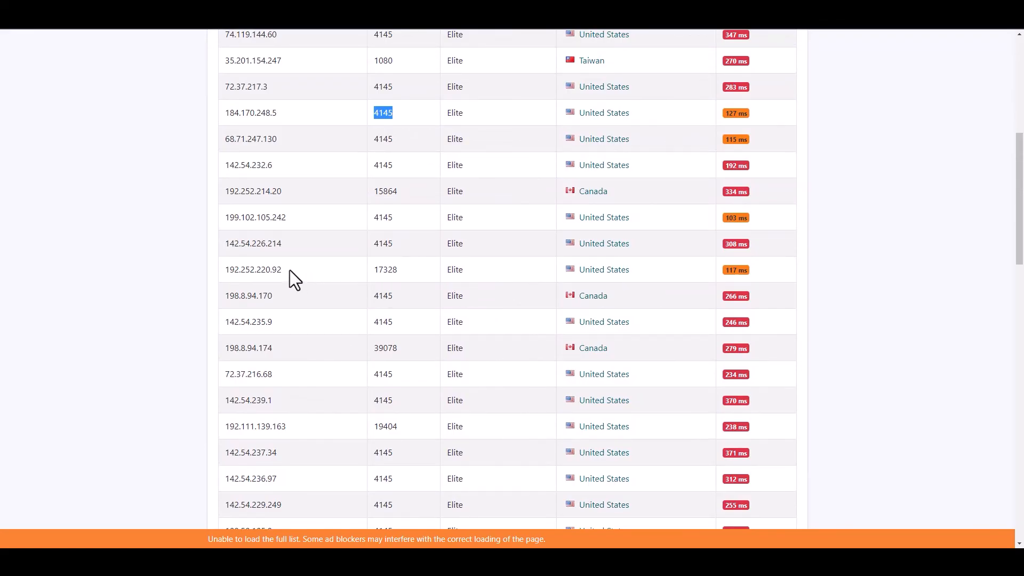
double_click(230, 270)
key("ctrl+c")
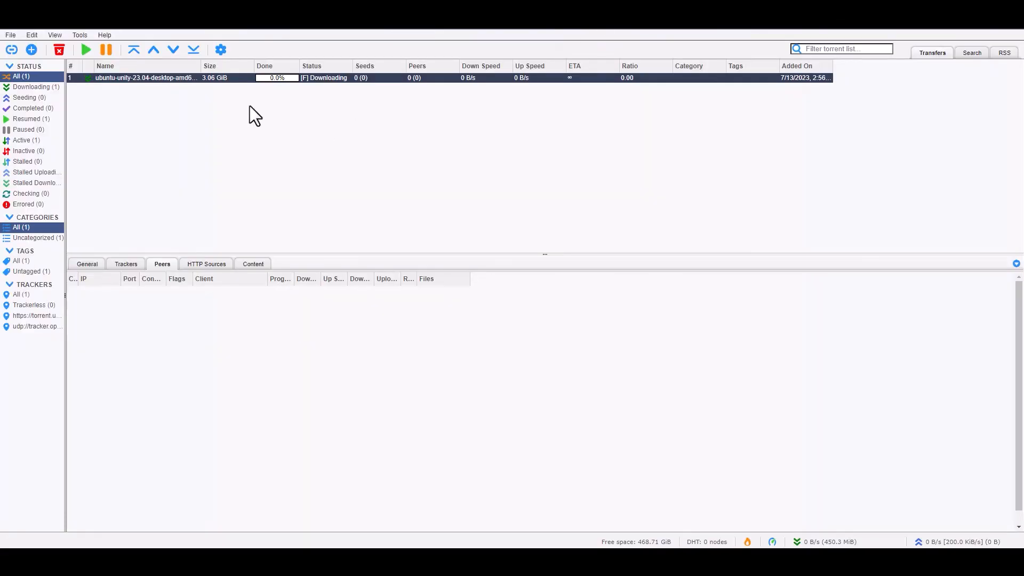
- Replace the Connection proxy with host 192.252.220.92 and port 17328, and save
left_click(220, 49)
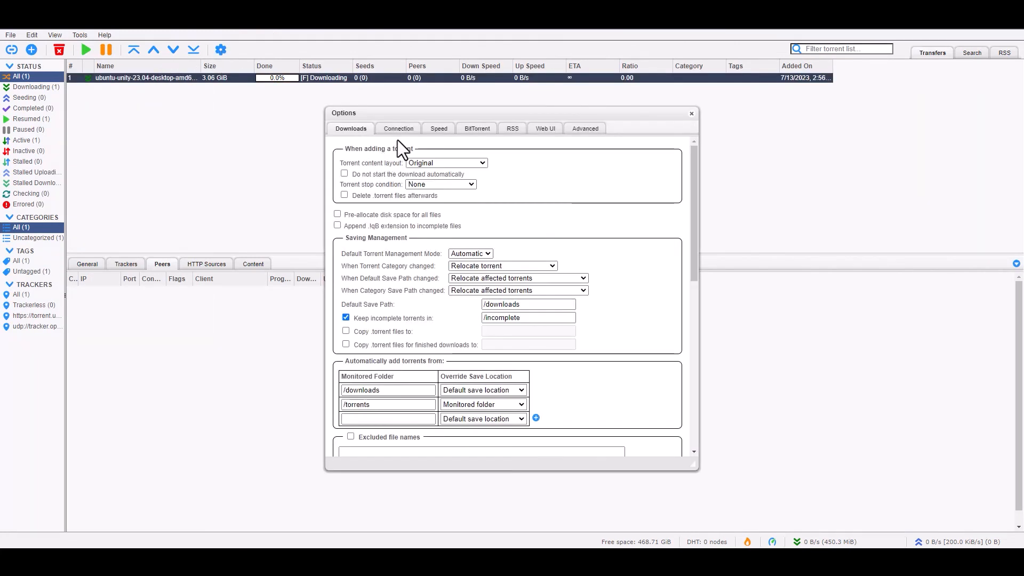
left_click(398, 129)
left_click_drag(483, 295, 364, 277)
key("ctrl+v")
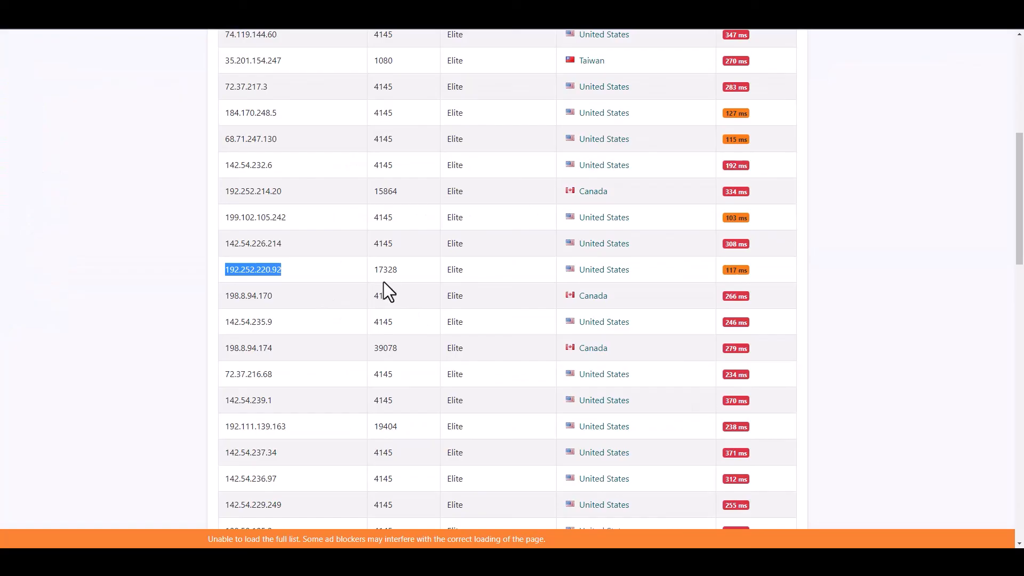
double_click(386, 270)
key("ctrl+c")
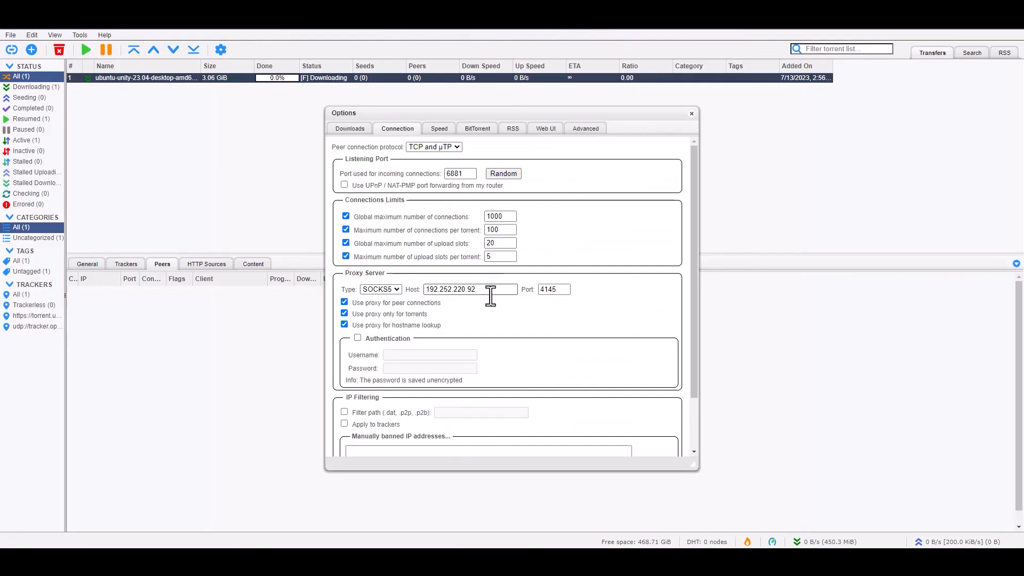
left_click_drag(566, 289, 503, 287)
key("ctrl+v")
scroll(548, 363, "down", 2)
left_click(514, 443)
- Pause the Ubuntu torrent, then Force Resume it
left_click(156, 79)
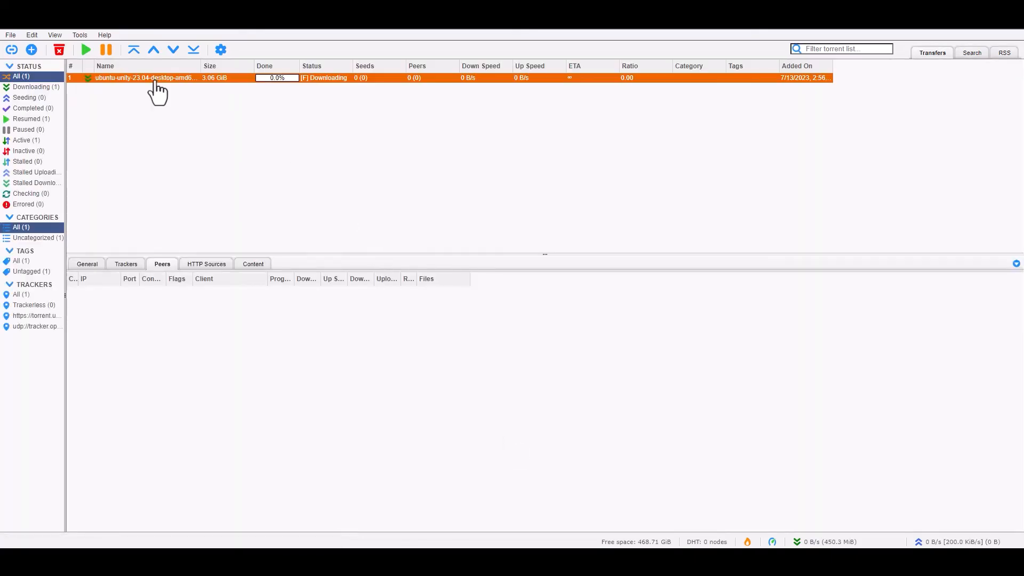
right_click(156, 80)
left_click(388, 158)
right_click(134, 85)
left_click(149, 102)
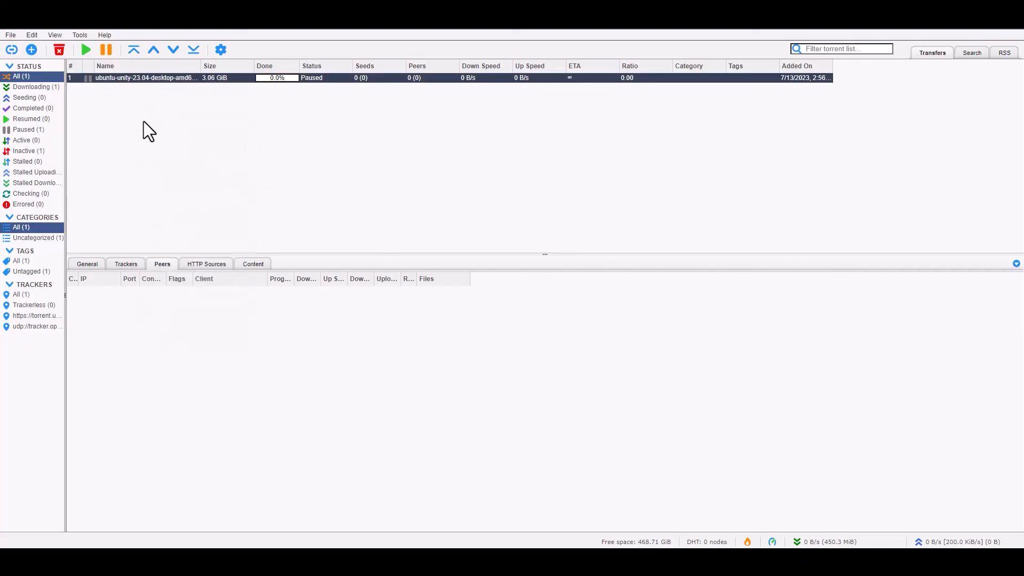
right_click(155, 79)
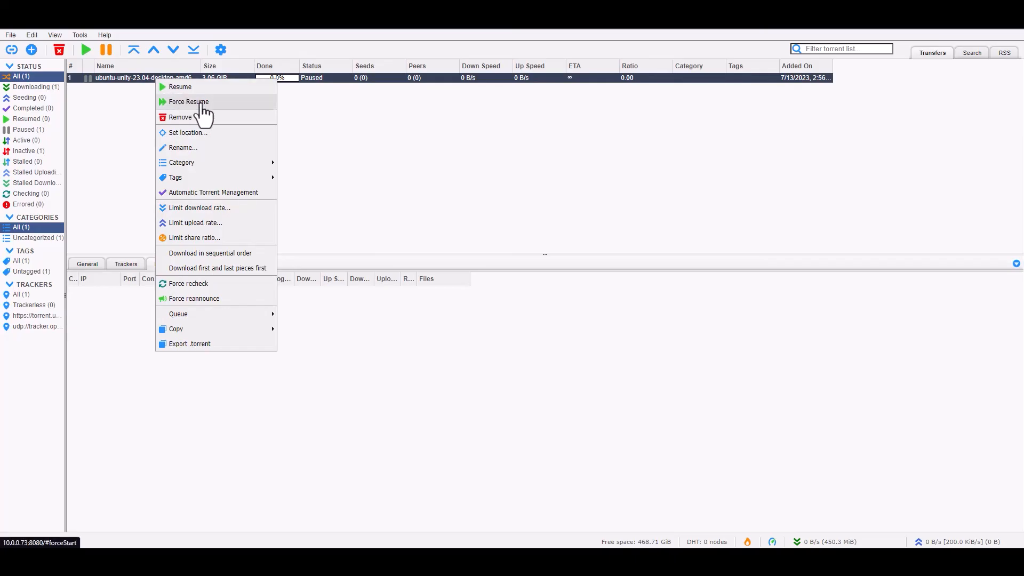
left_click(199, 103)
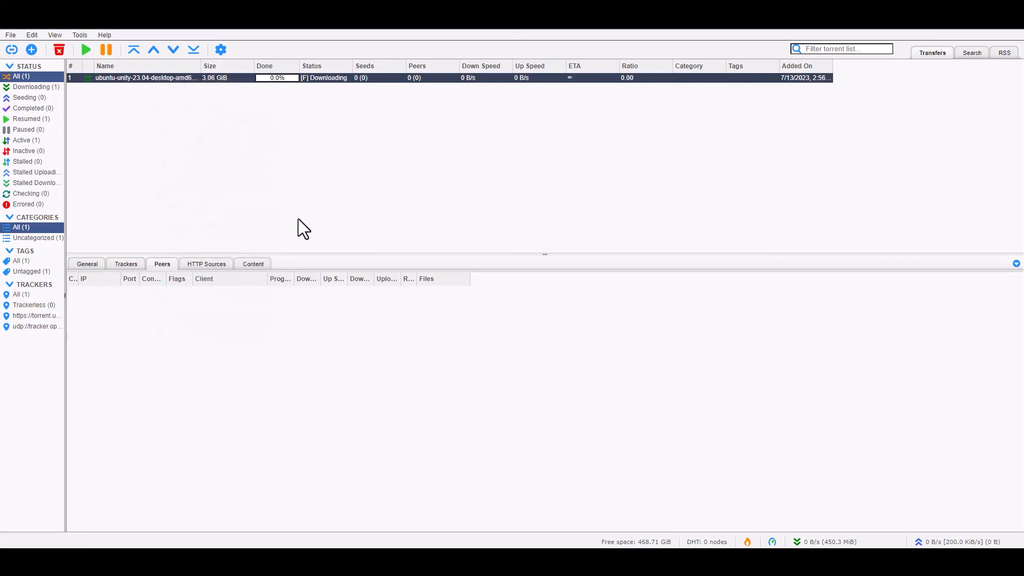
- Show the Trackers tab and inspect the torrent.ubuntu.com and opentrackr udp trackers
left_click(127, 265)
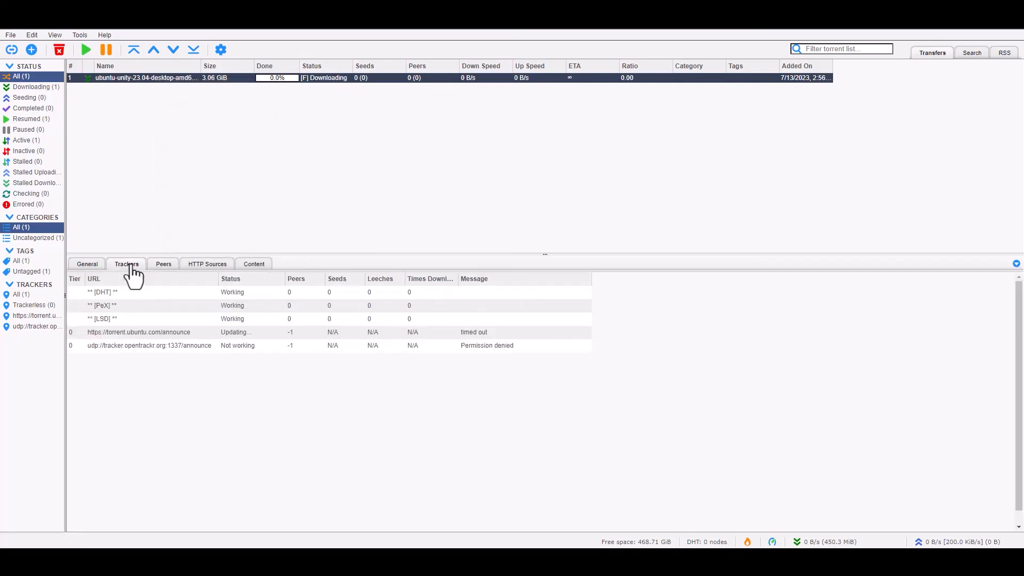
left_click(467, 335)
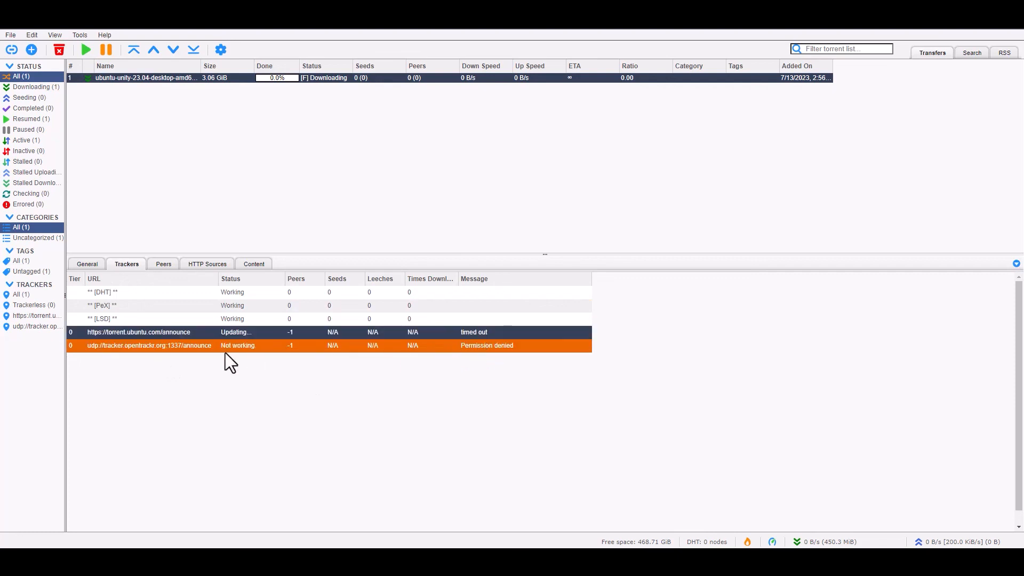
right_click(178, 333)
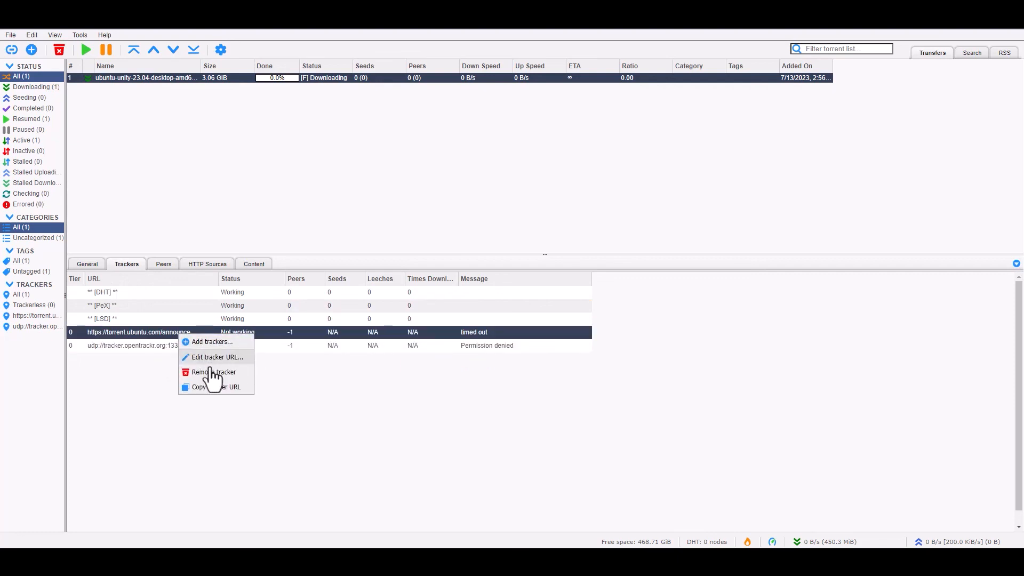
left_click(434, 415)
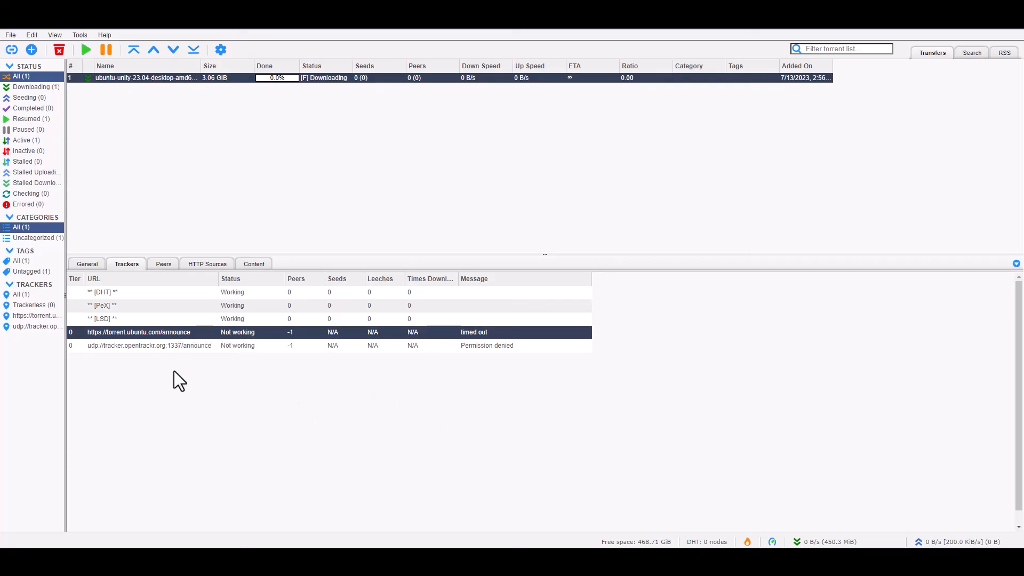
left_click(173, 349)
right_click(173, 350)
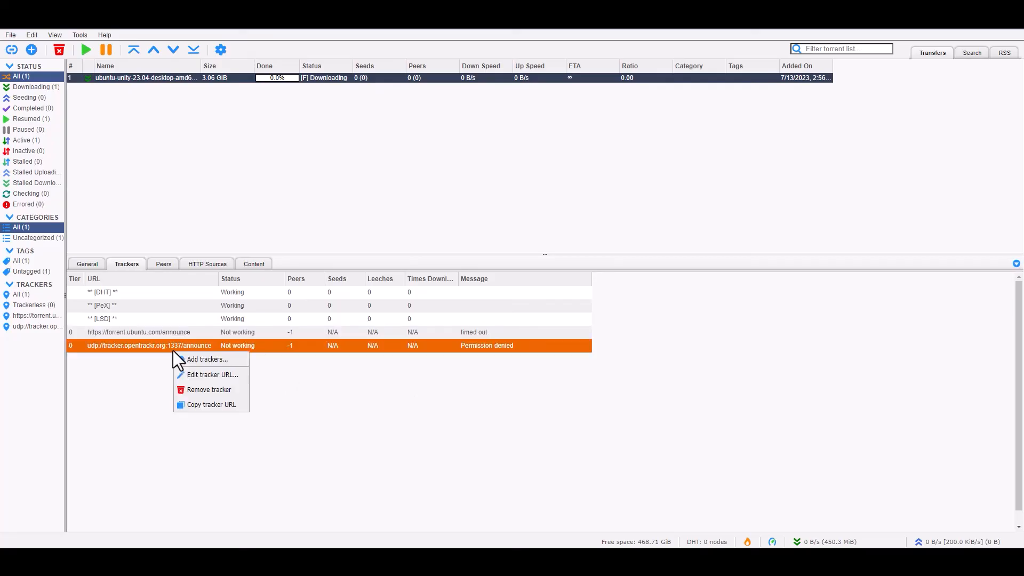
left_click(400, 403)
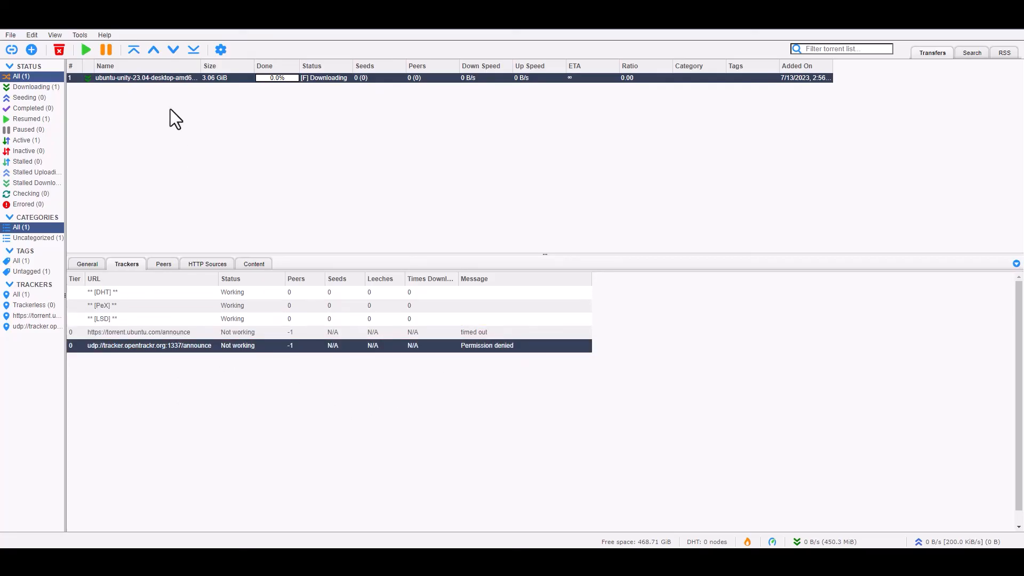
- Force the Ubuntu torrent to reannounce to its trackers
right_click(156, 80)
left_click(209, 303)
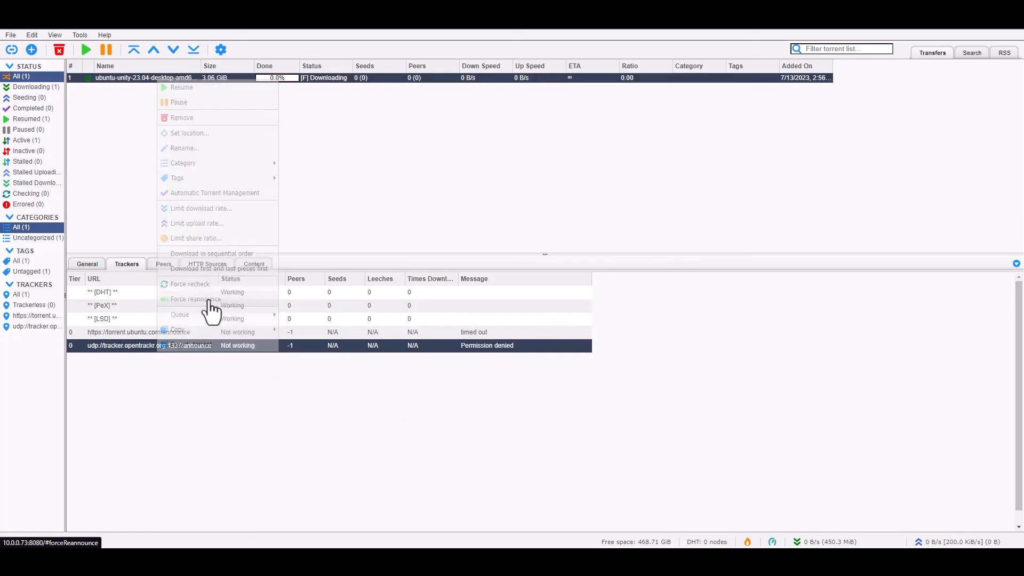
right_click(164, 82)
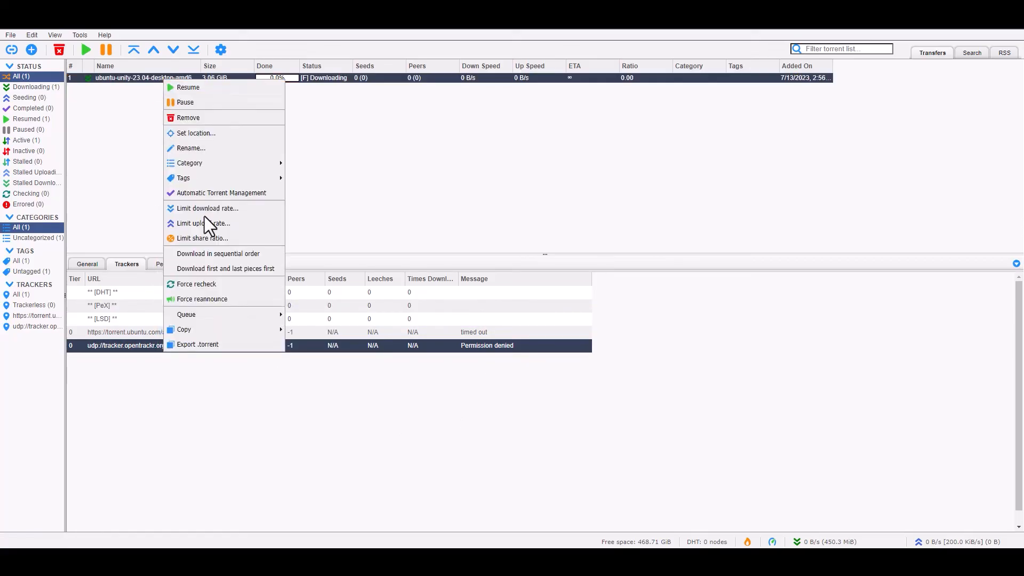
left_click(527, 178)
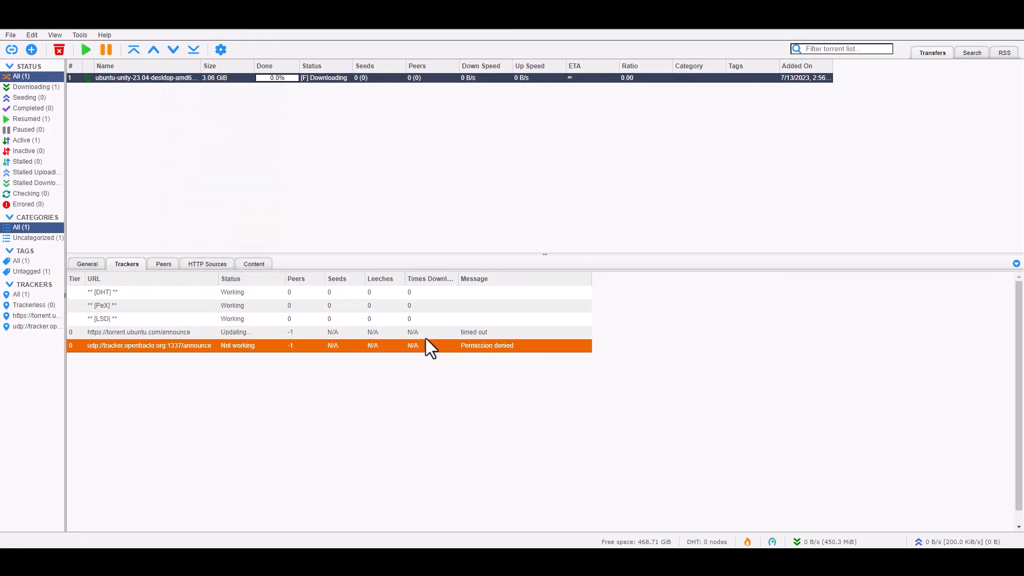
- Check the Peers, HTTP Sources and Content tabs, then return to the tracker list
left_click(462, 332)
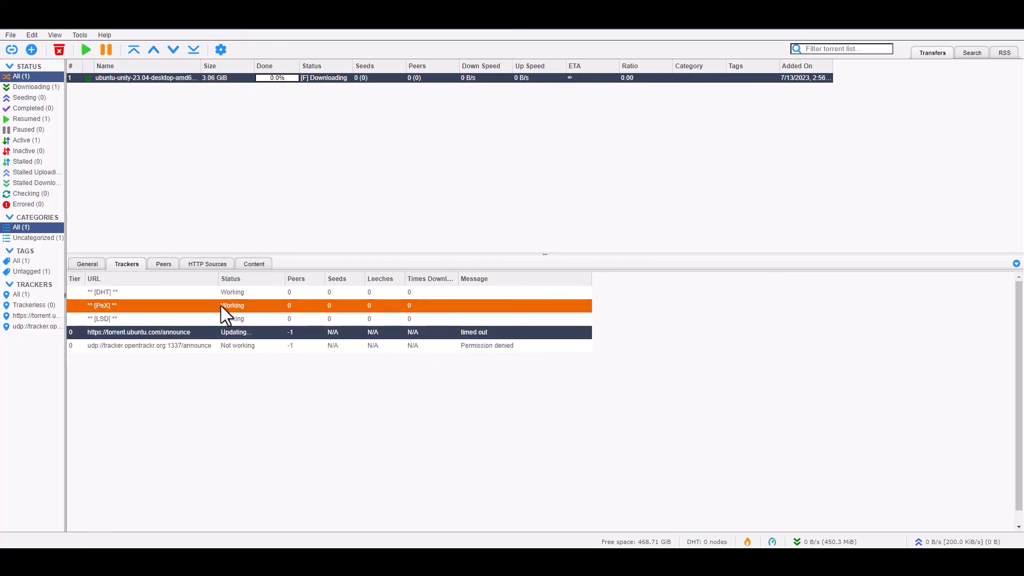
left_click(163, 269)
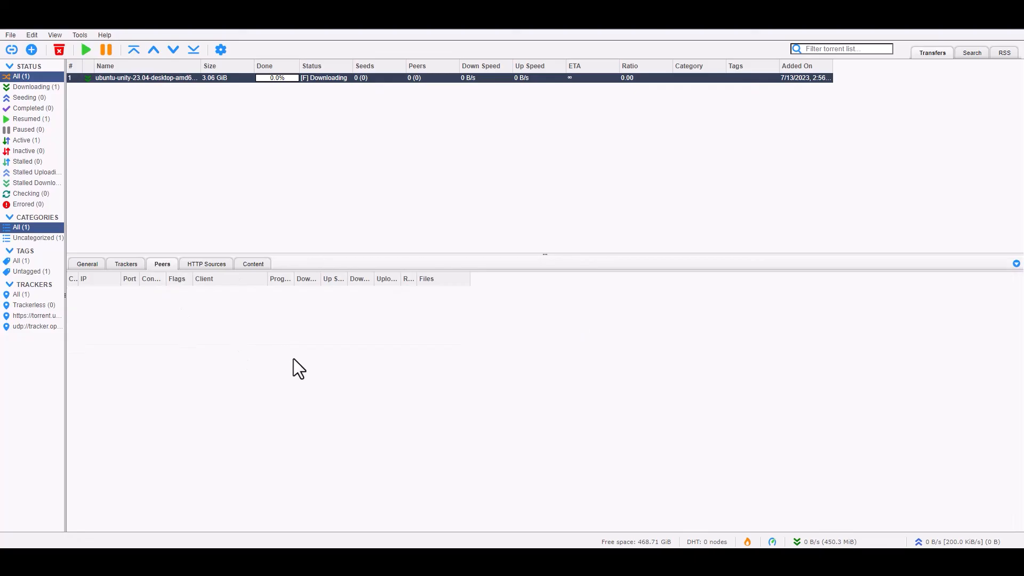
left_click(216, 266)
left_click(255, 269)
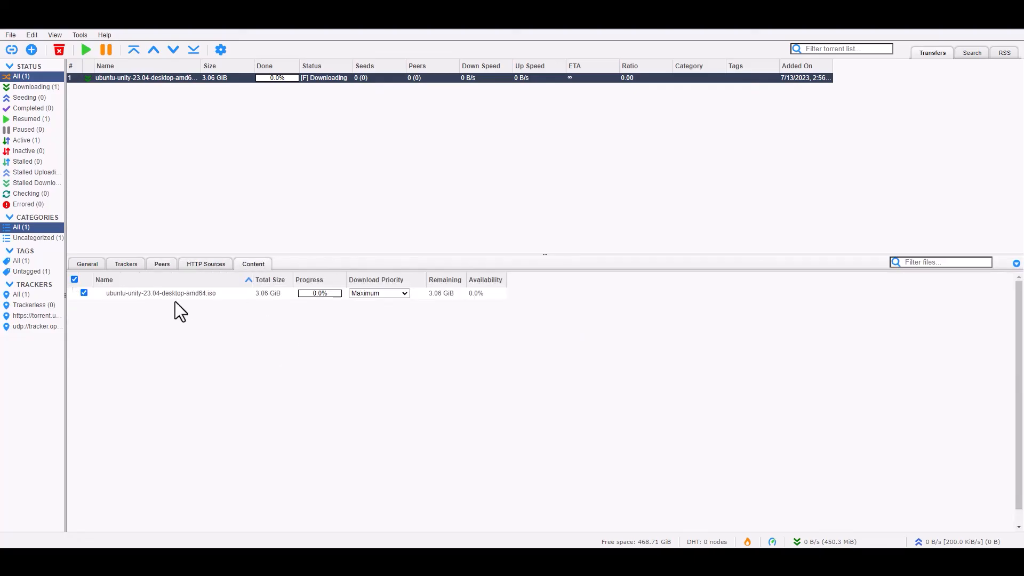
left_click(121, 273)
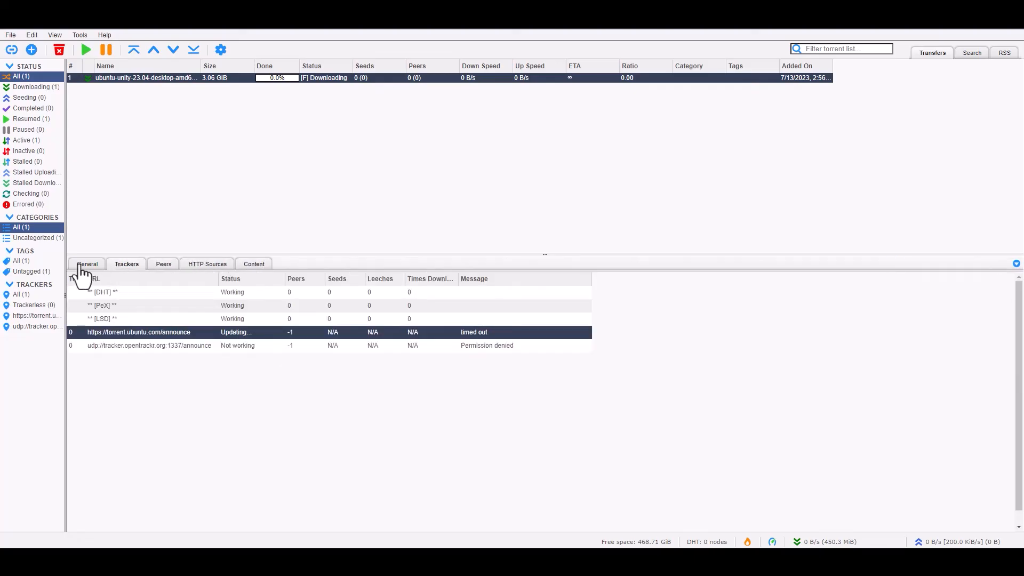
left_click(257, 334)
- Set the Connection Proxy Server Type to (None) and save the options
left_click(220, 49)
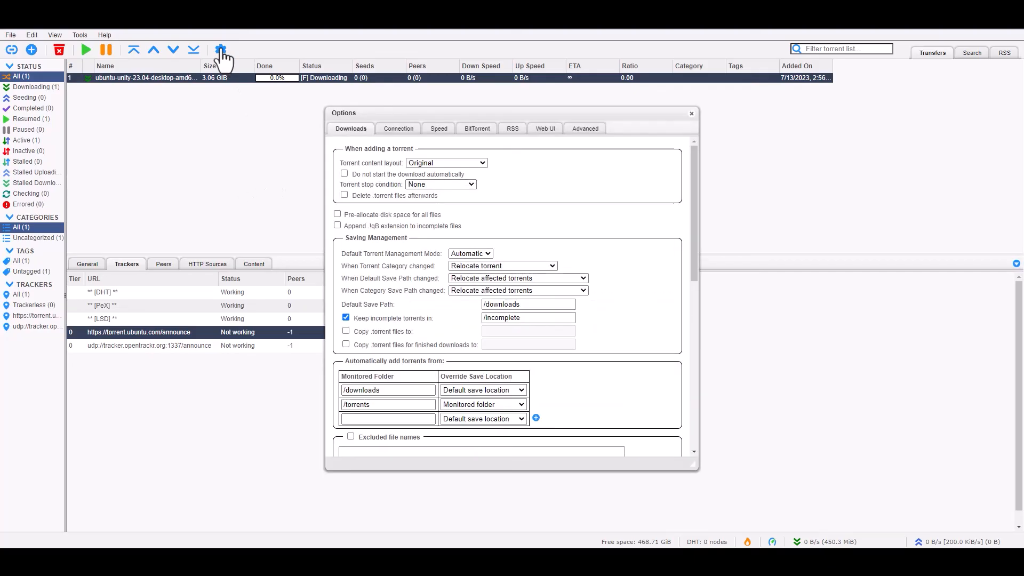
left_click(400, 131)
left_click(395, 289)
left_click(389, 298)
scroll(530, 357, "down", 5)
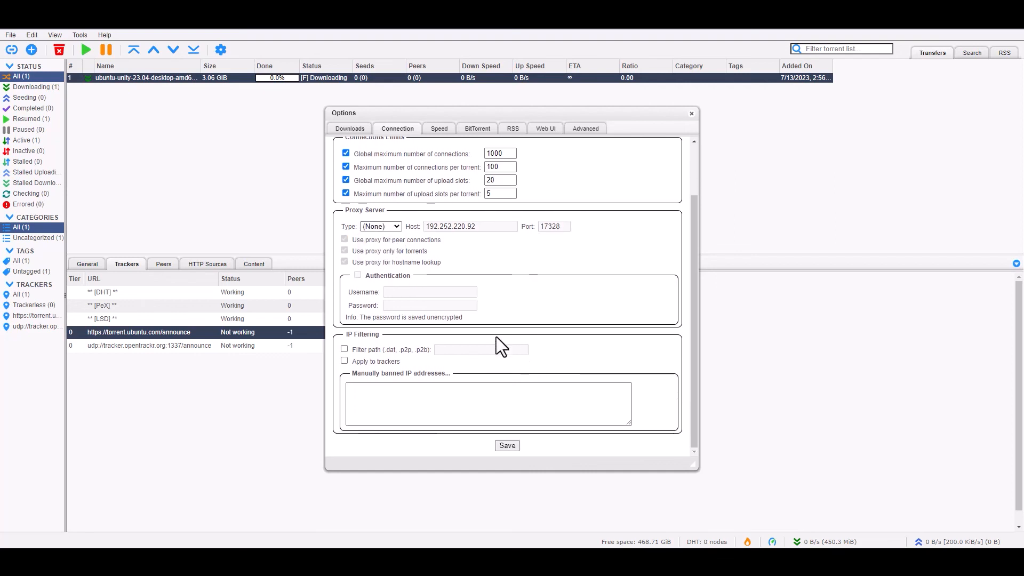
left_click(509, 442)
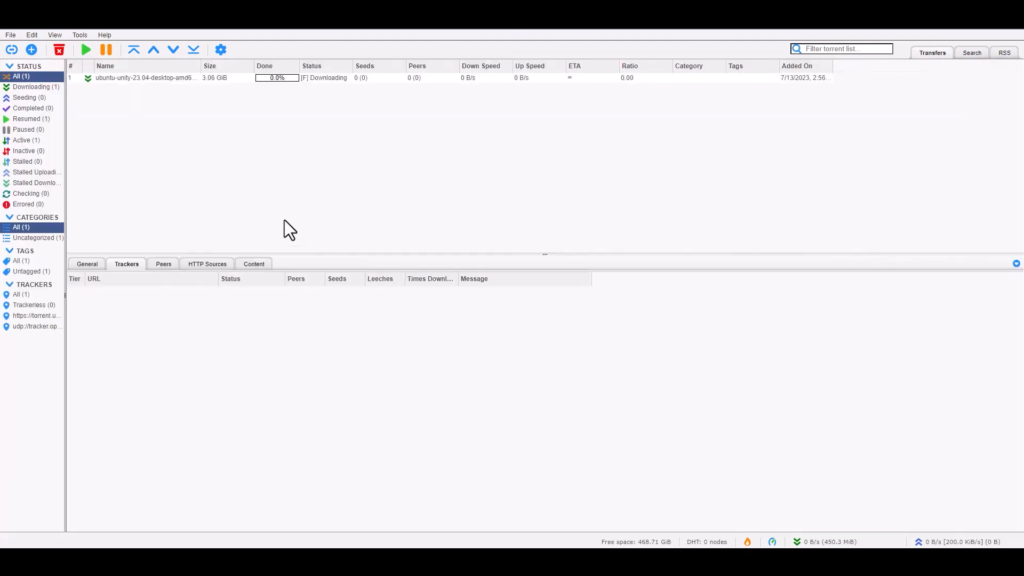
left_click(155, 80)
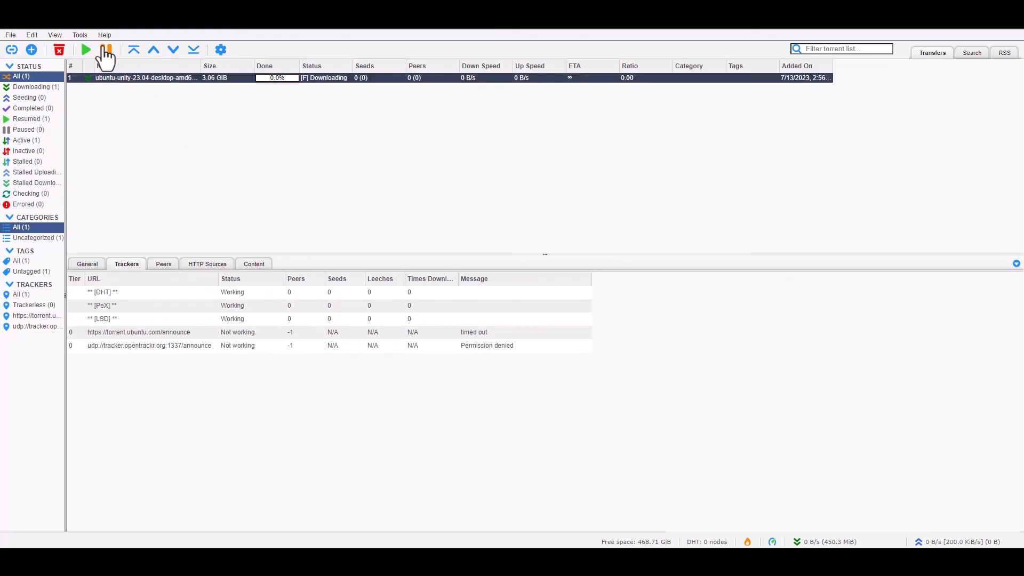
- Force Resume the Ubuntu torrent and force it to reannounce to its trackers
right_click(145, 78)
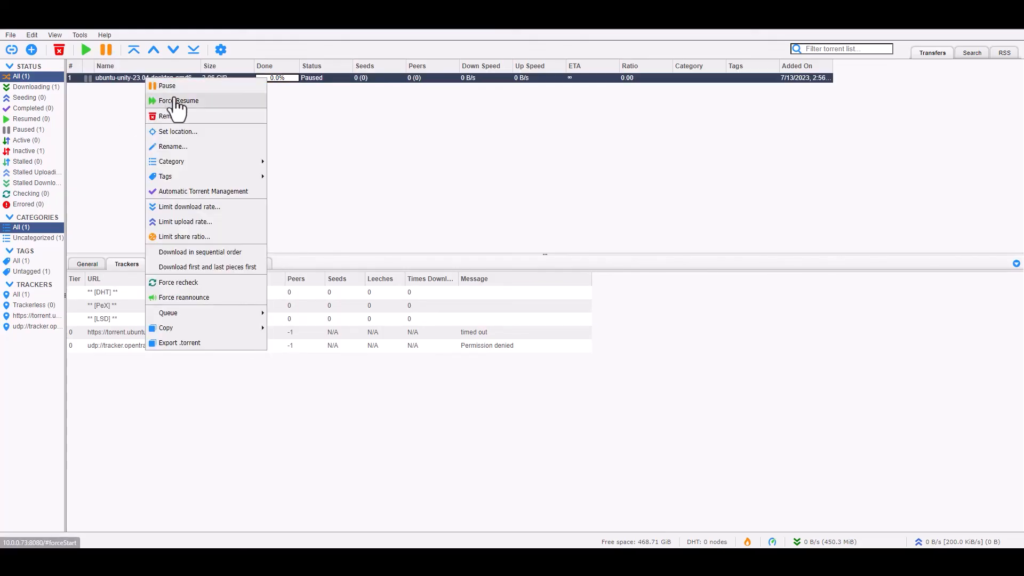
left_click(473, 154)
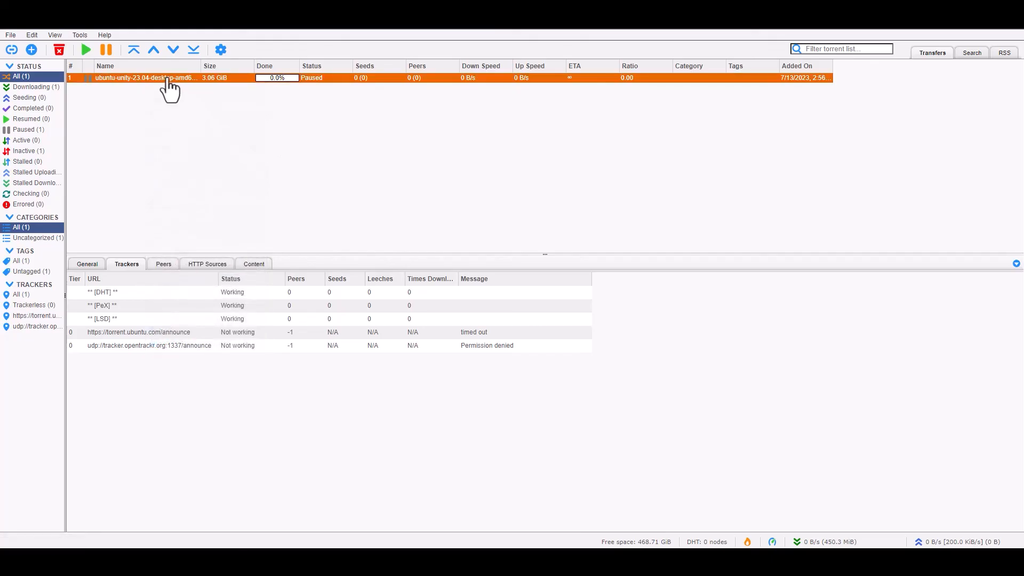
right_click(169, 79)
left_click(205, 101)
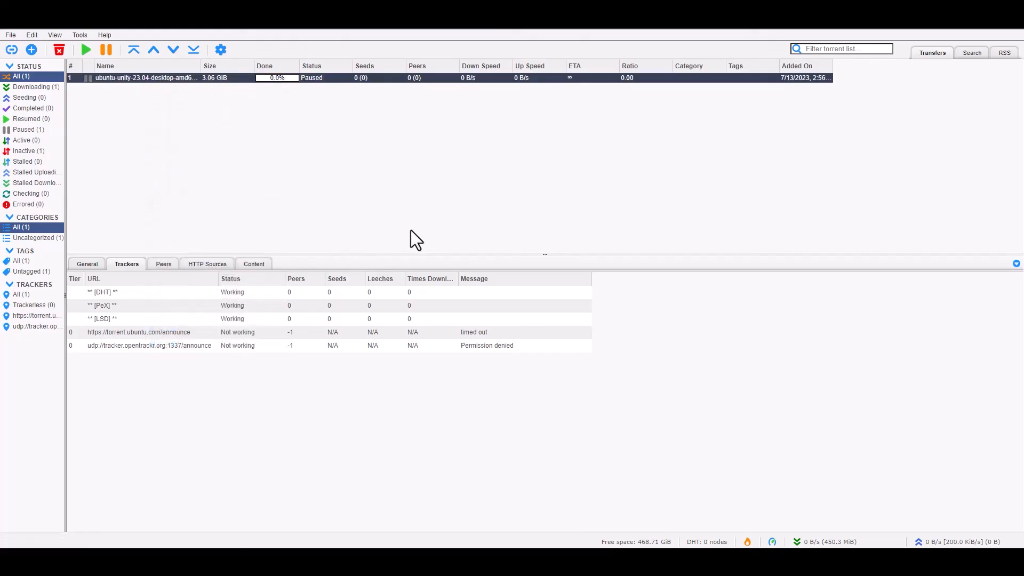
right_click(159, 81)
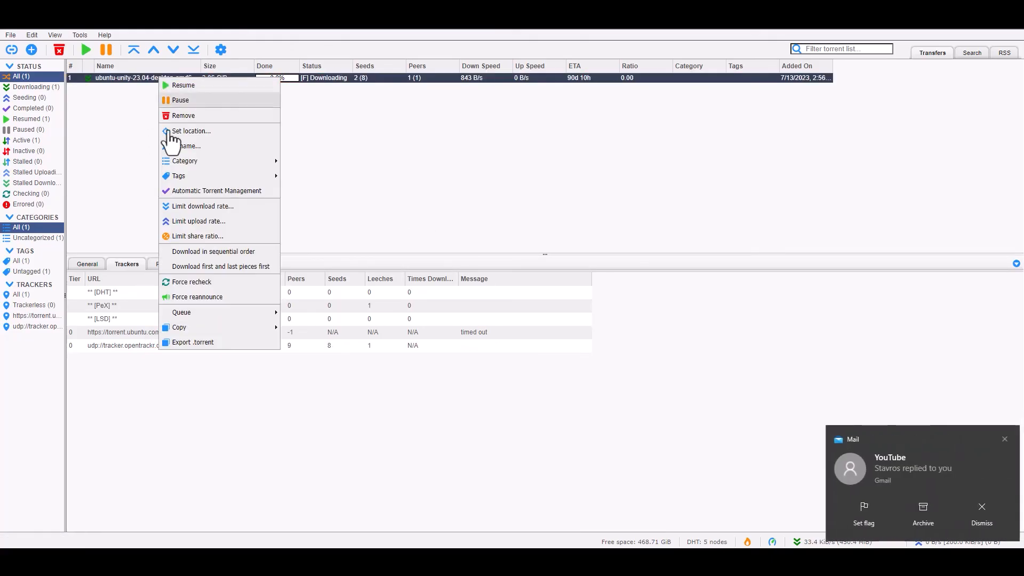
left_click(216, 298)
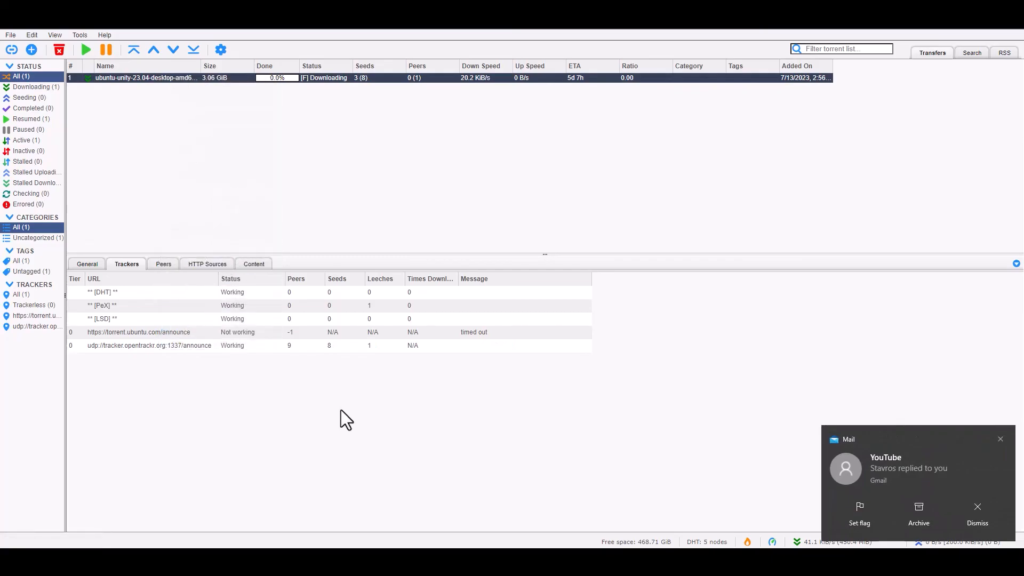